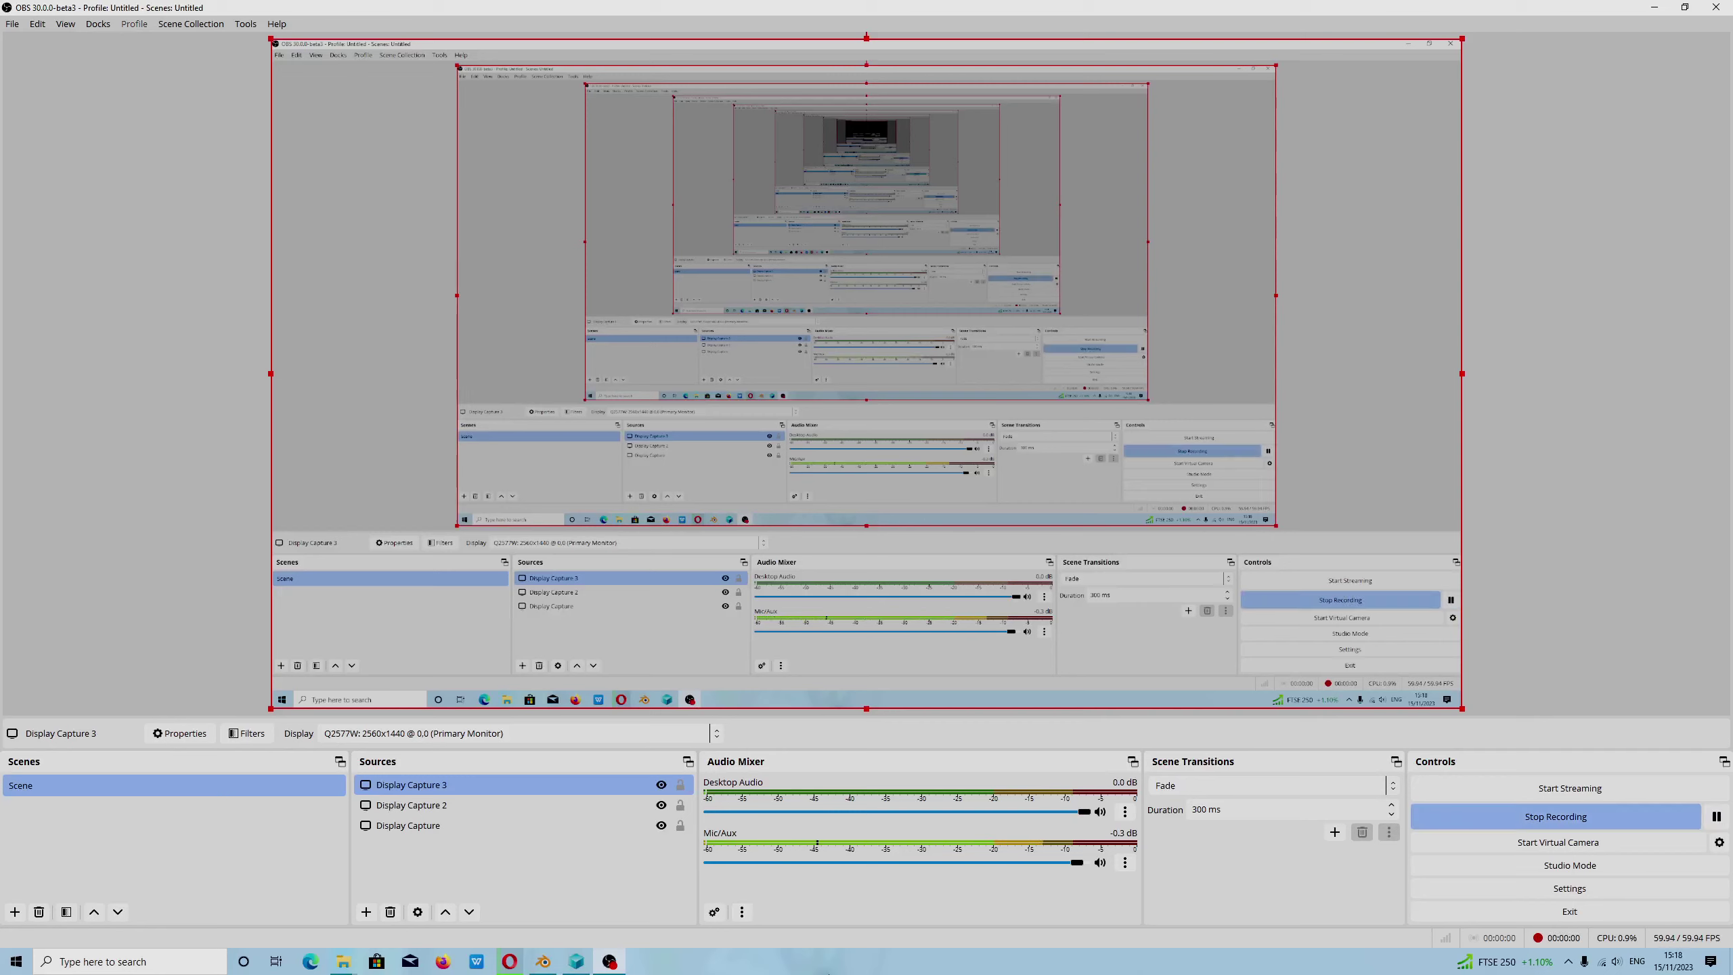
Zoom out over the door model and open System Informer's GPU usage graphs for the RTX 2080.
key(alt+Tab)
scroll(698, 568, down, 6)
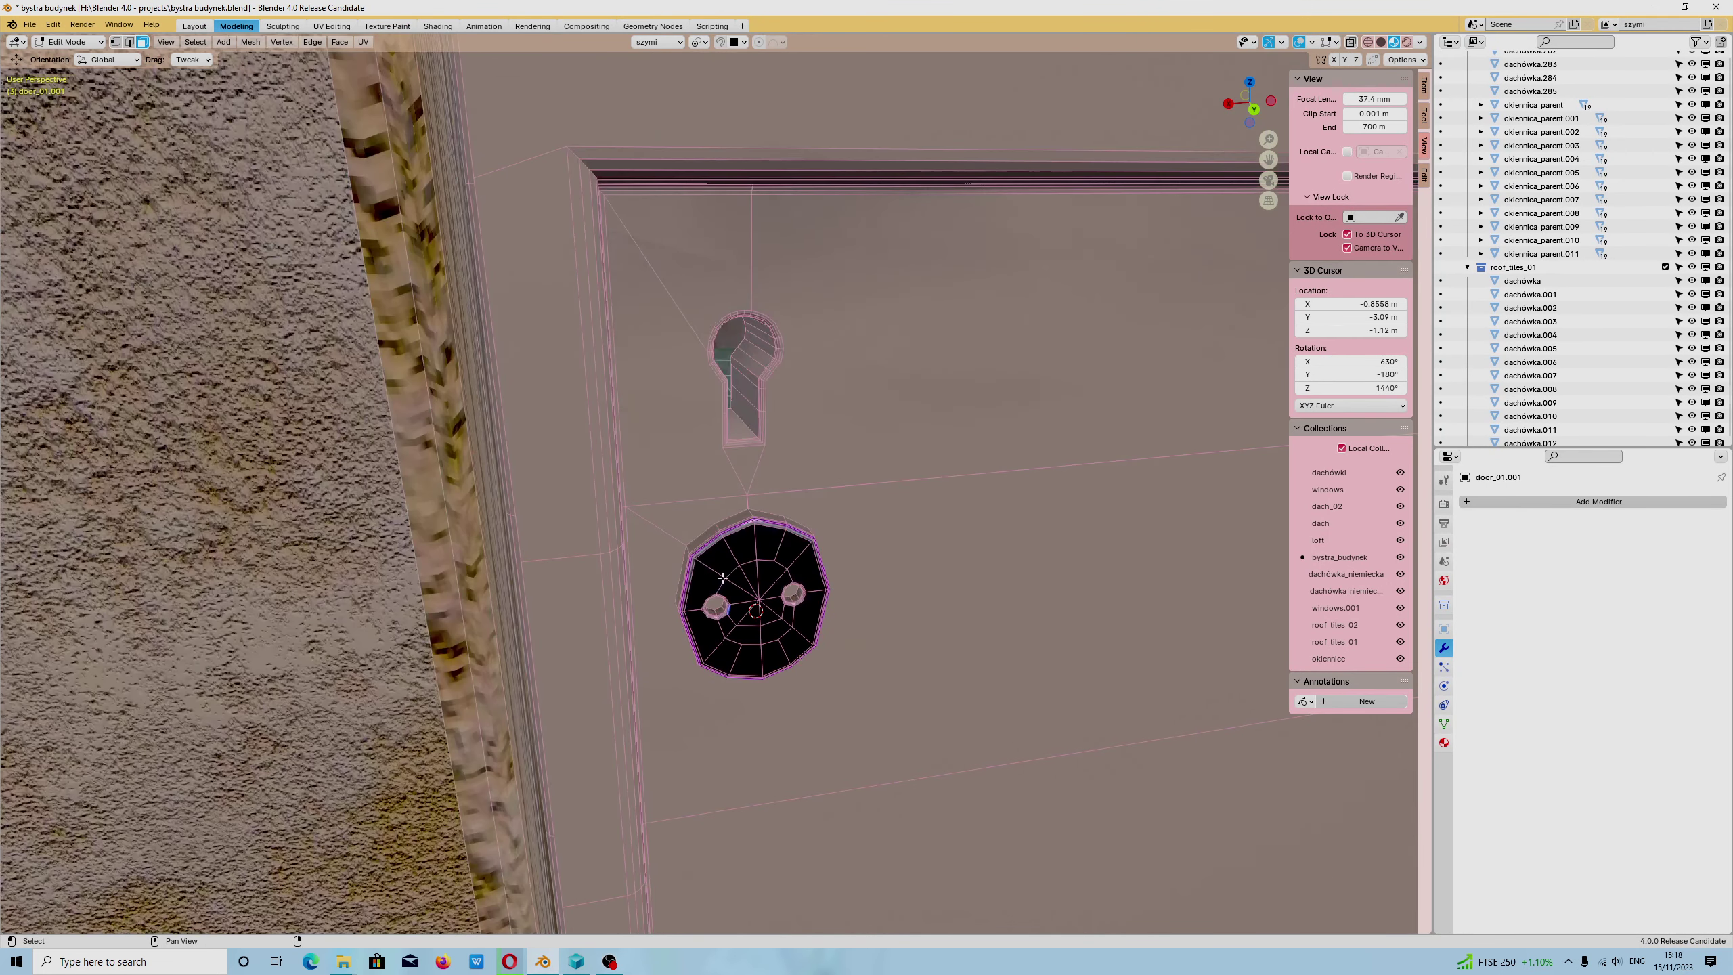
right_click(682, 921)
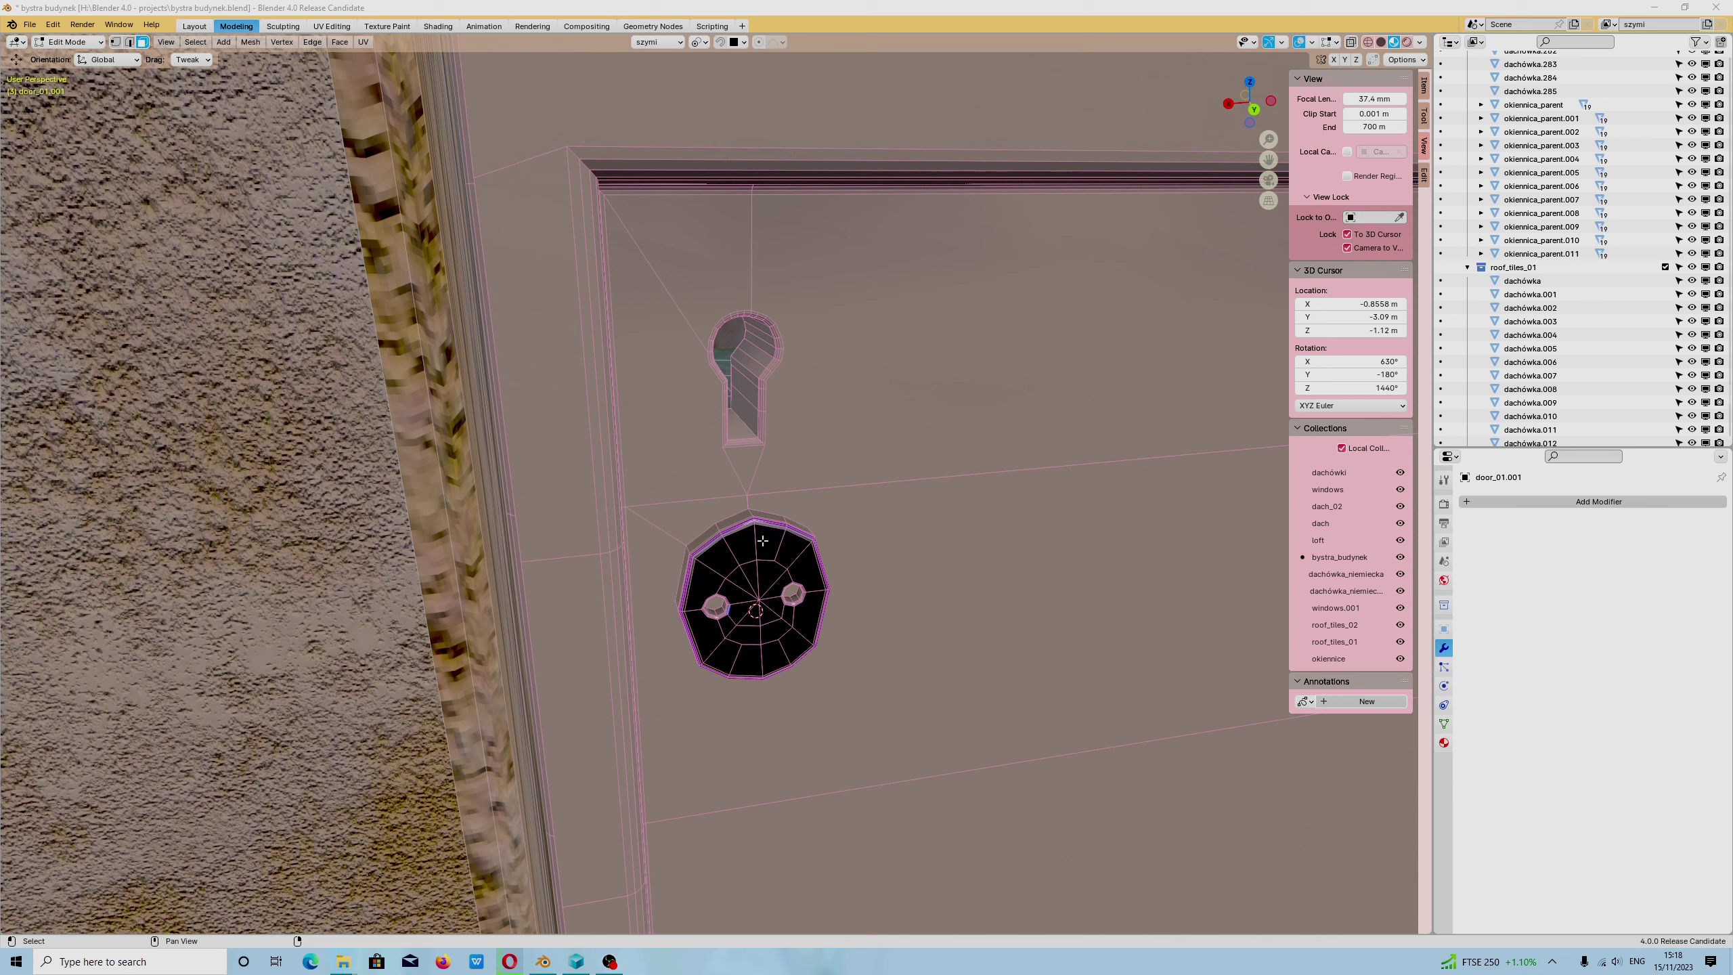
key(ctrl+shift+Escape)
click(1006, 511)
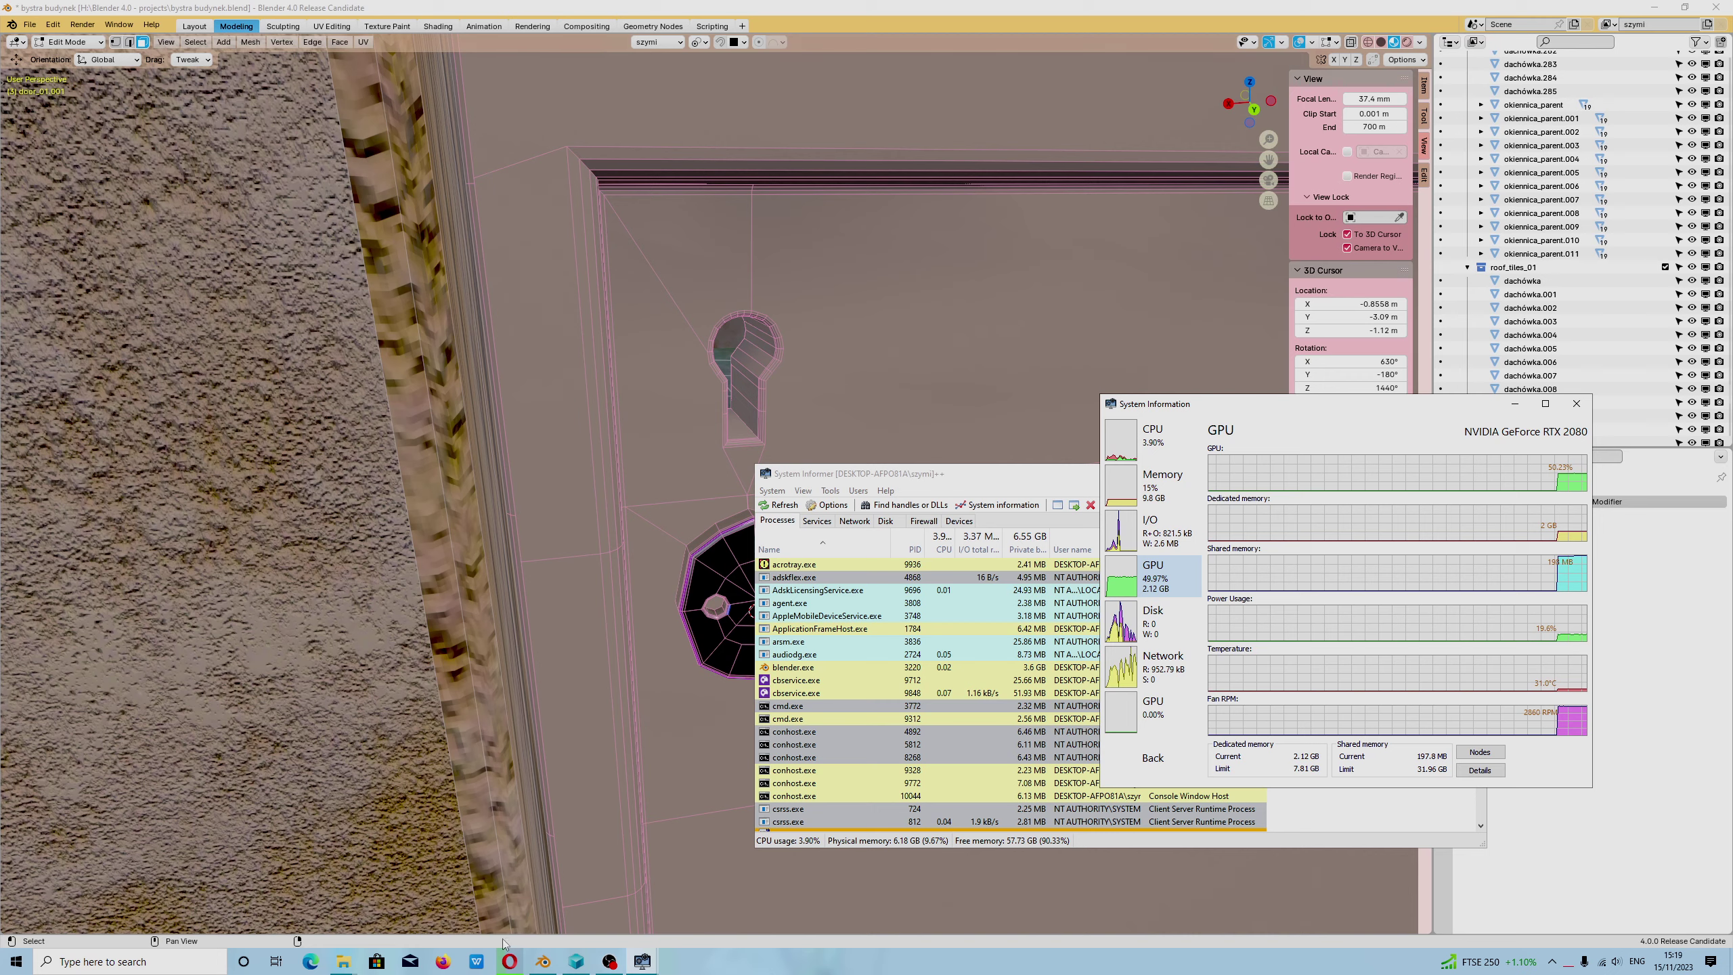
click(506, 964)
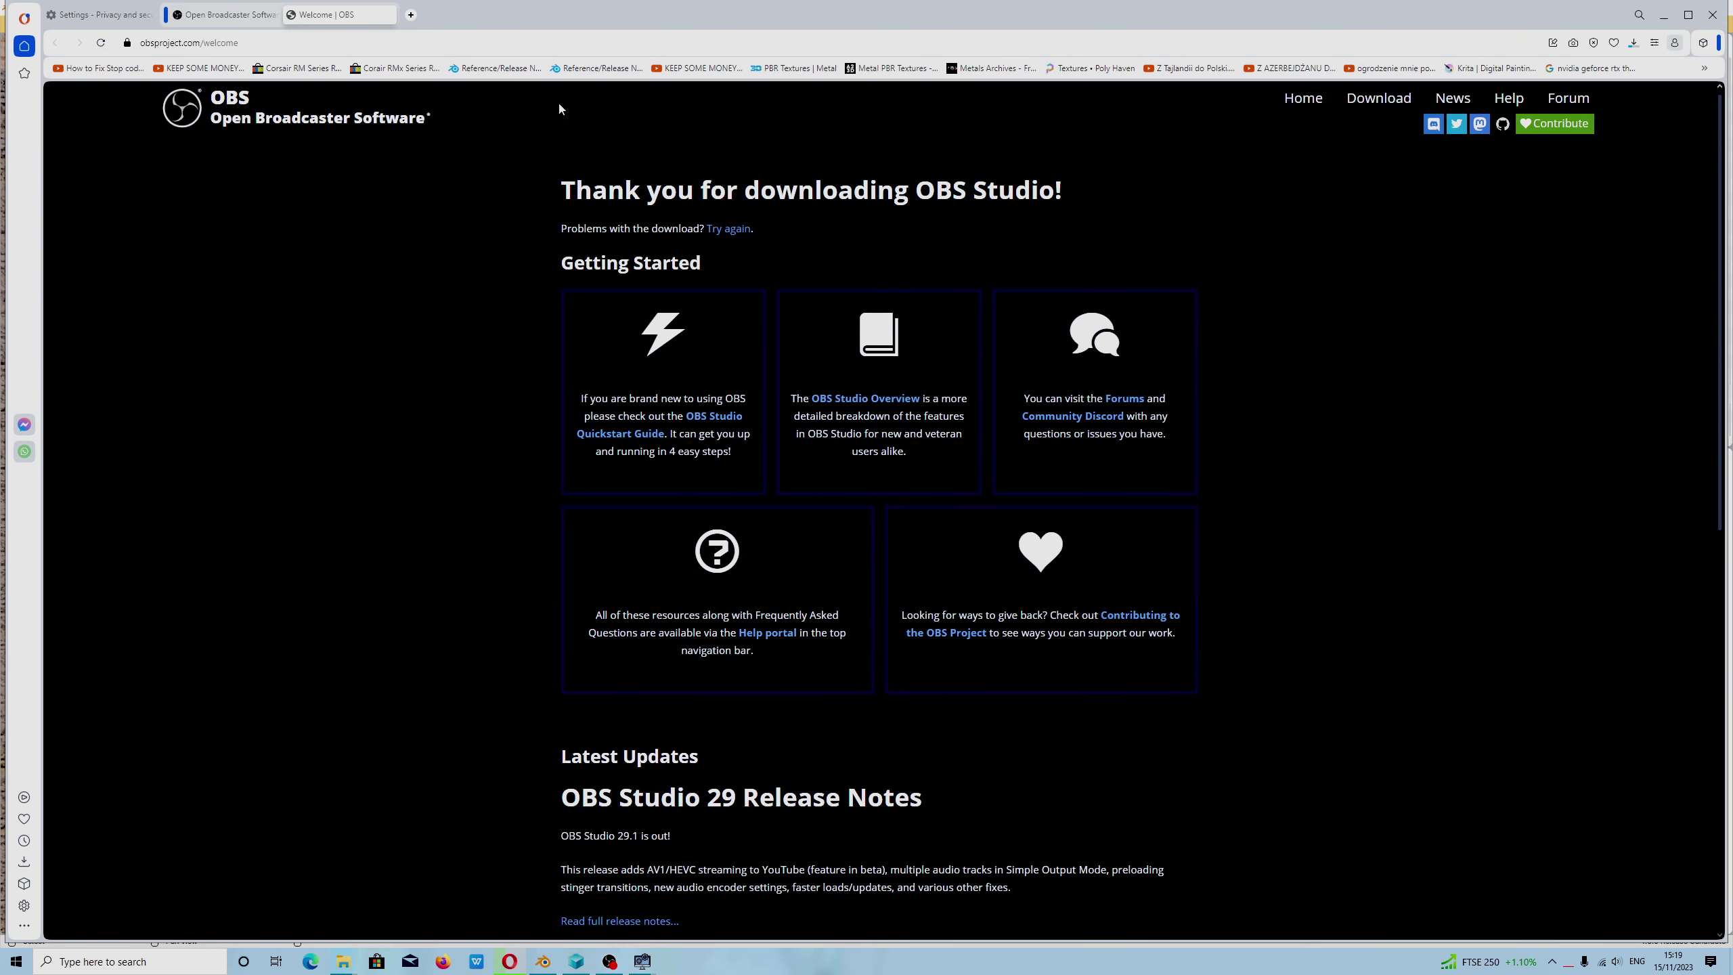
Search Google for 'thermal pads' in a new tab and accept the cookie consent.
key(ctrl+t)
click(746, 138)
text(thermal pads)
key(Return)
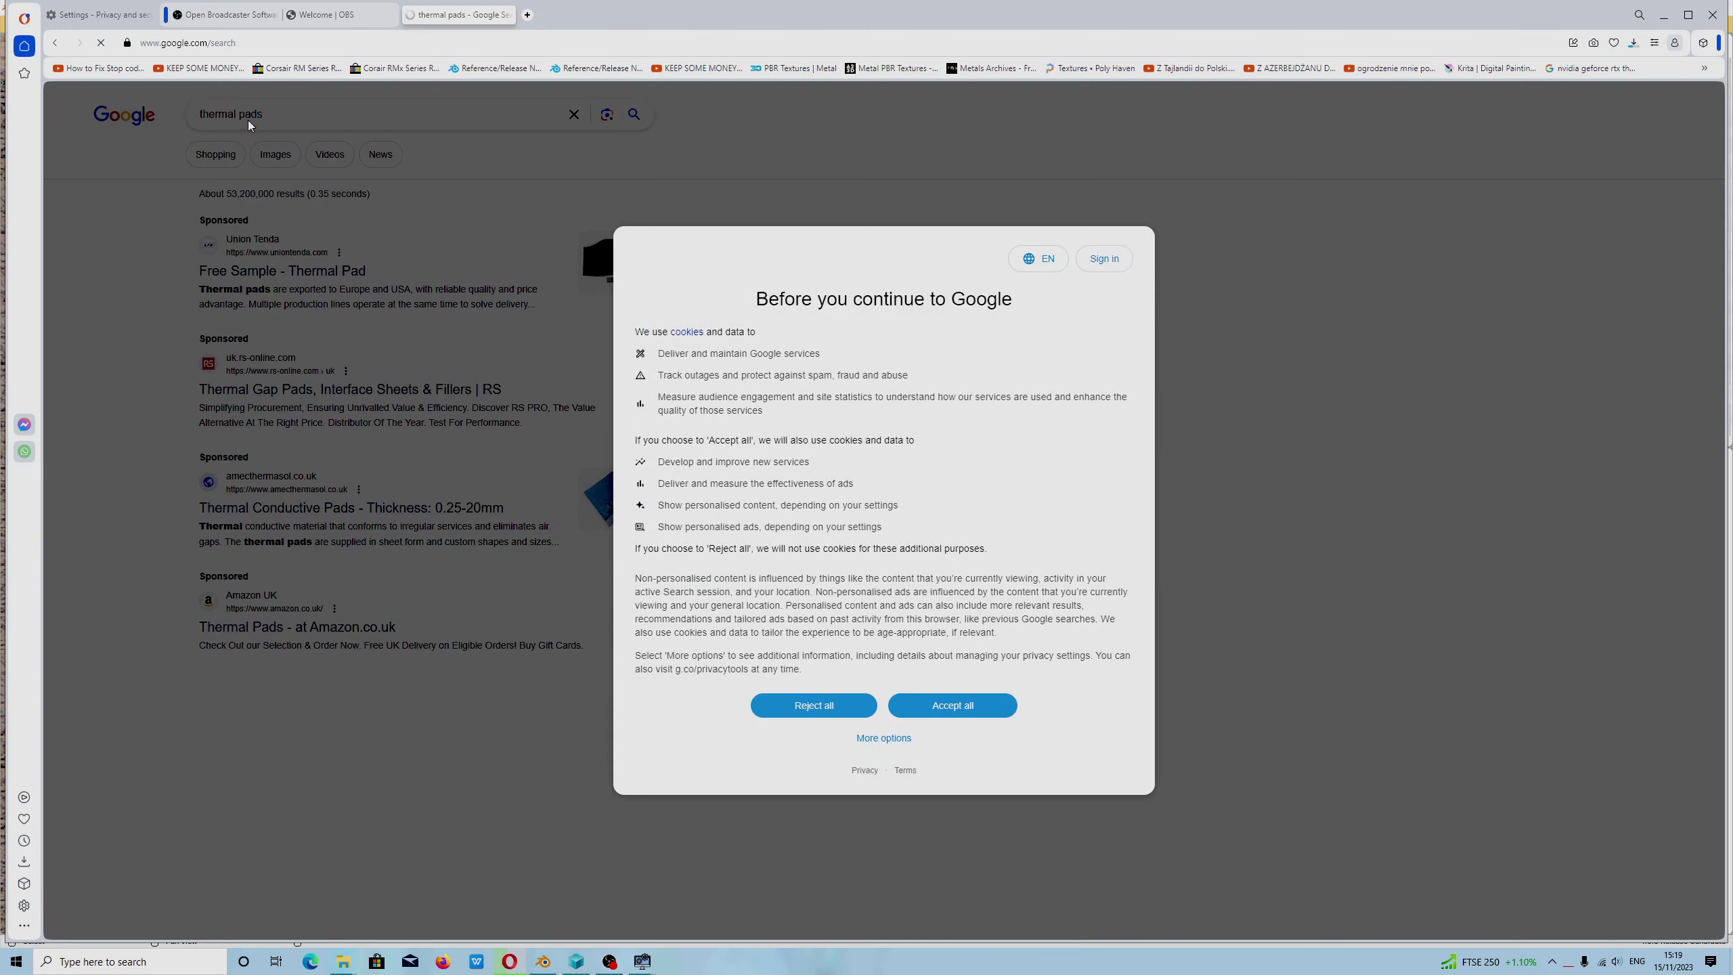
click(953, 709)
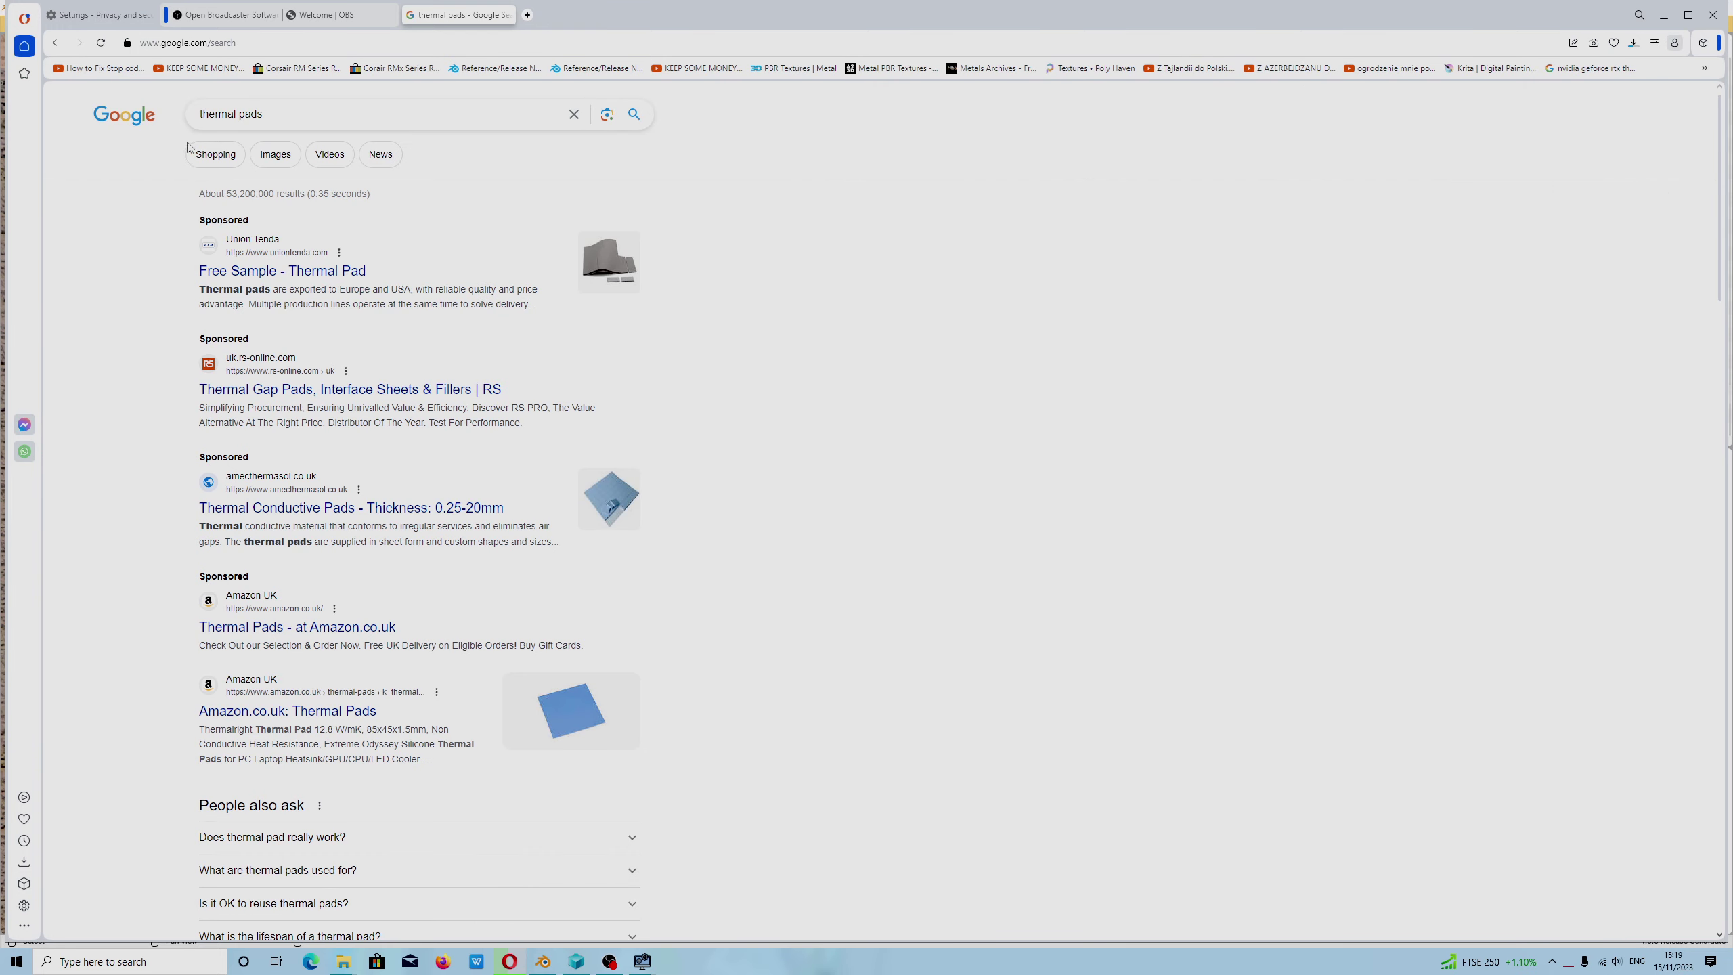
Refine the search to 'rtx 2080 thermal pads' and preview the HardForum image result.
click(202, 116)
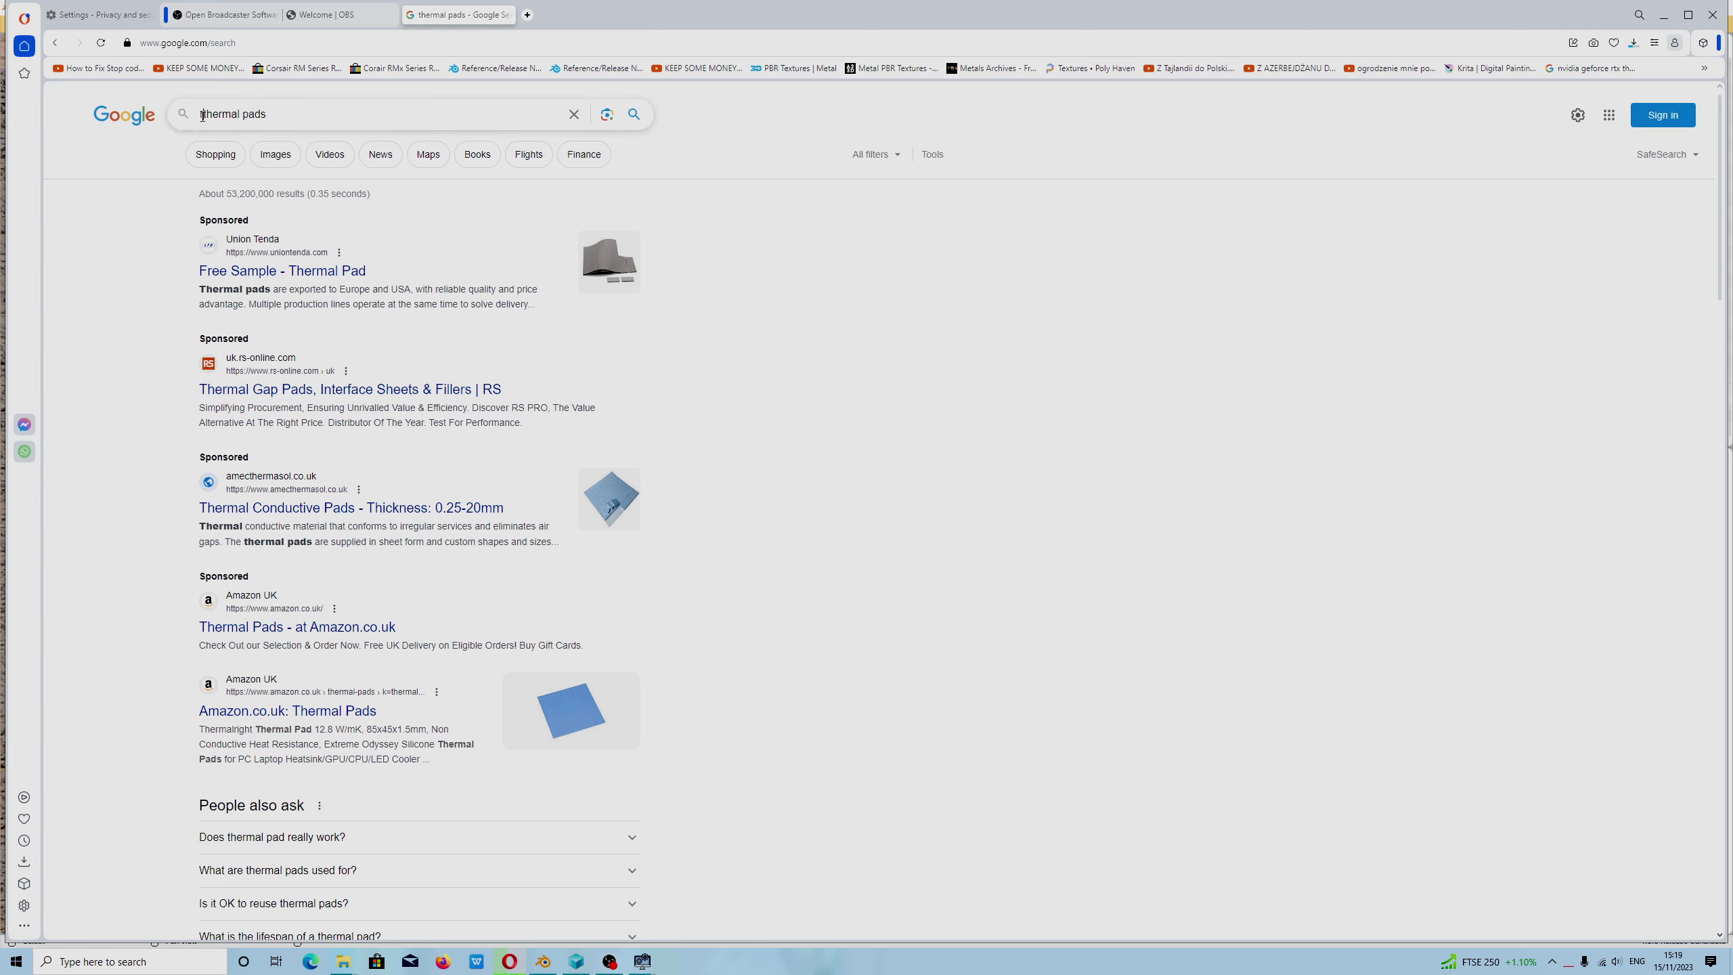
text(rtx 2080)
key(Return)
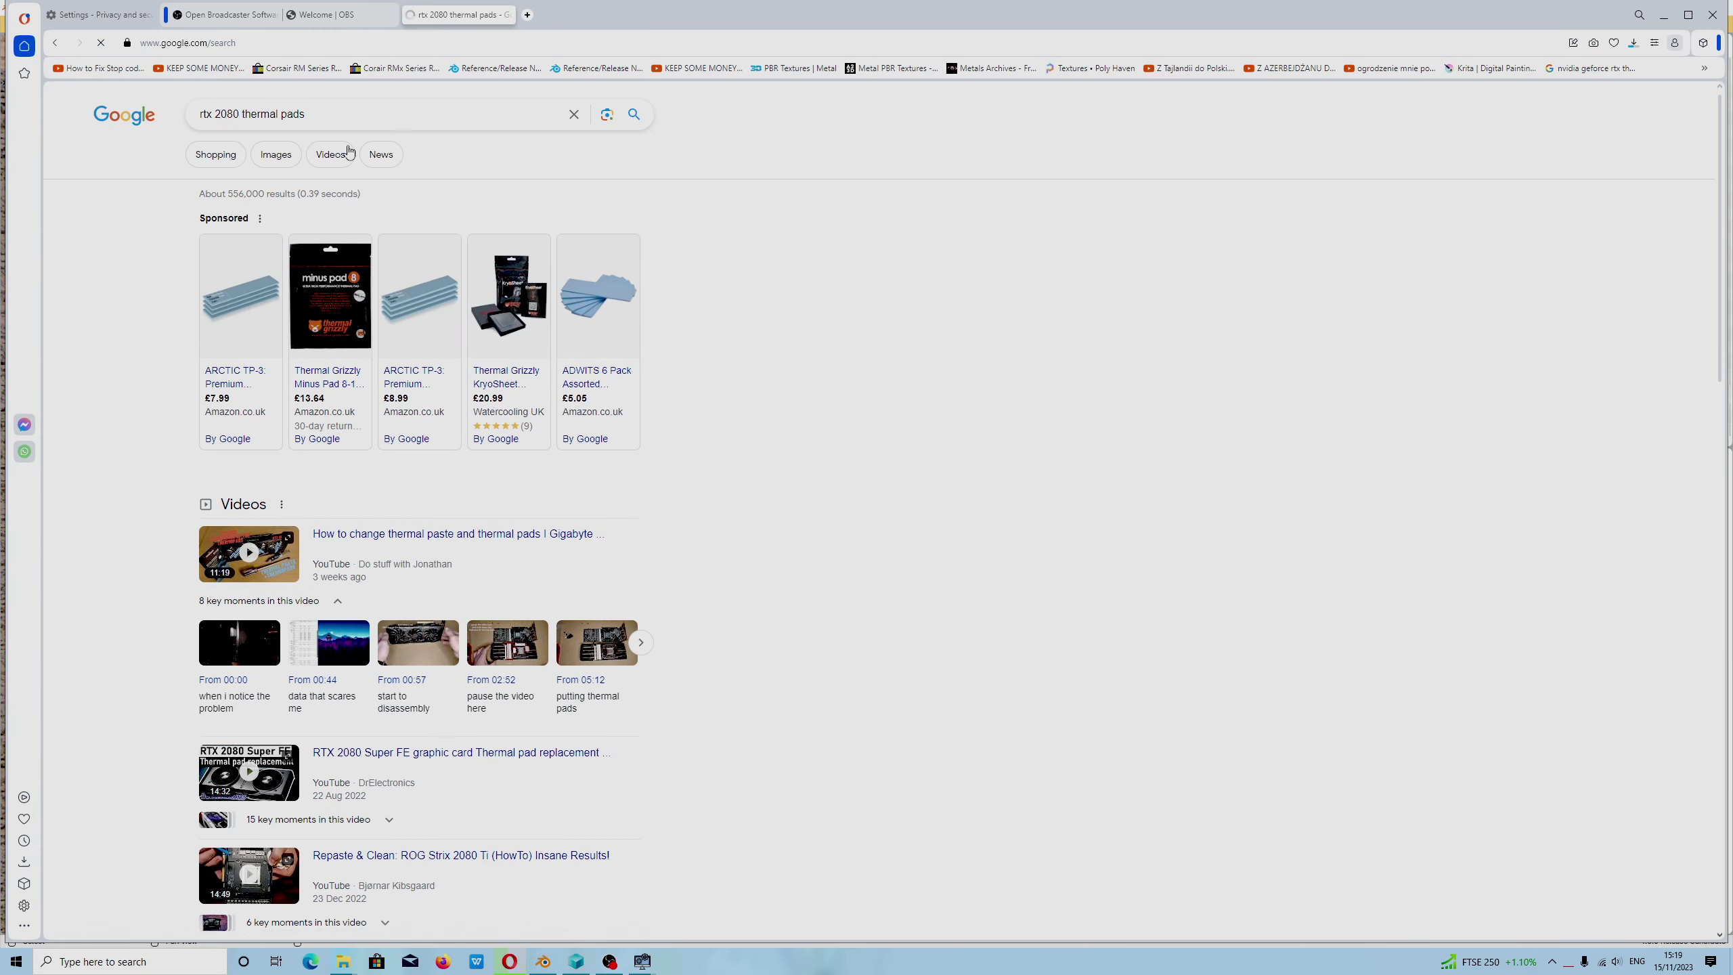
click(276, 157)
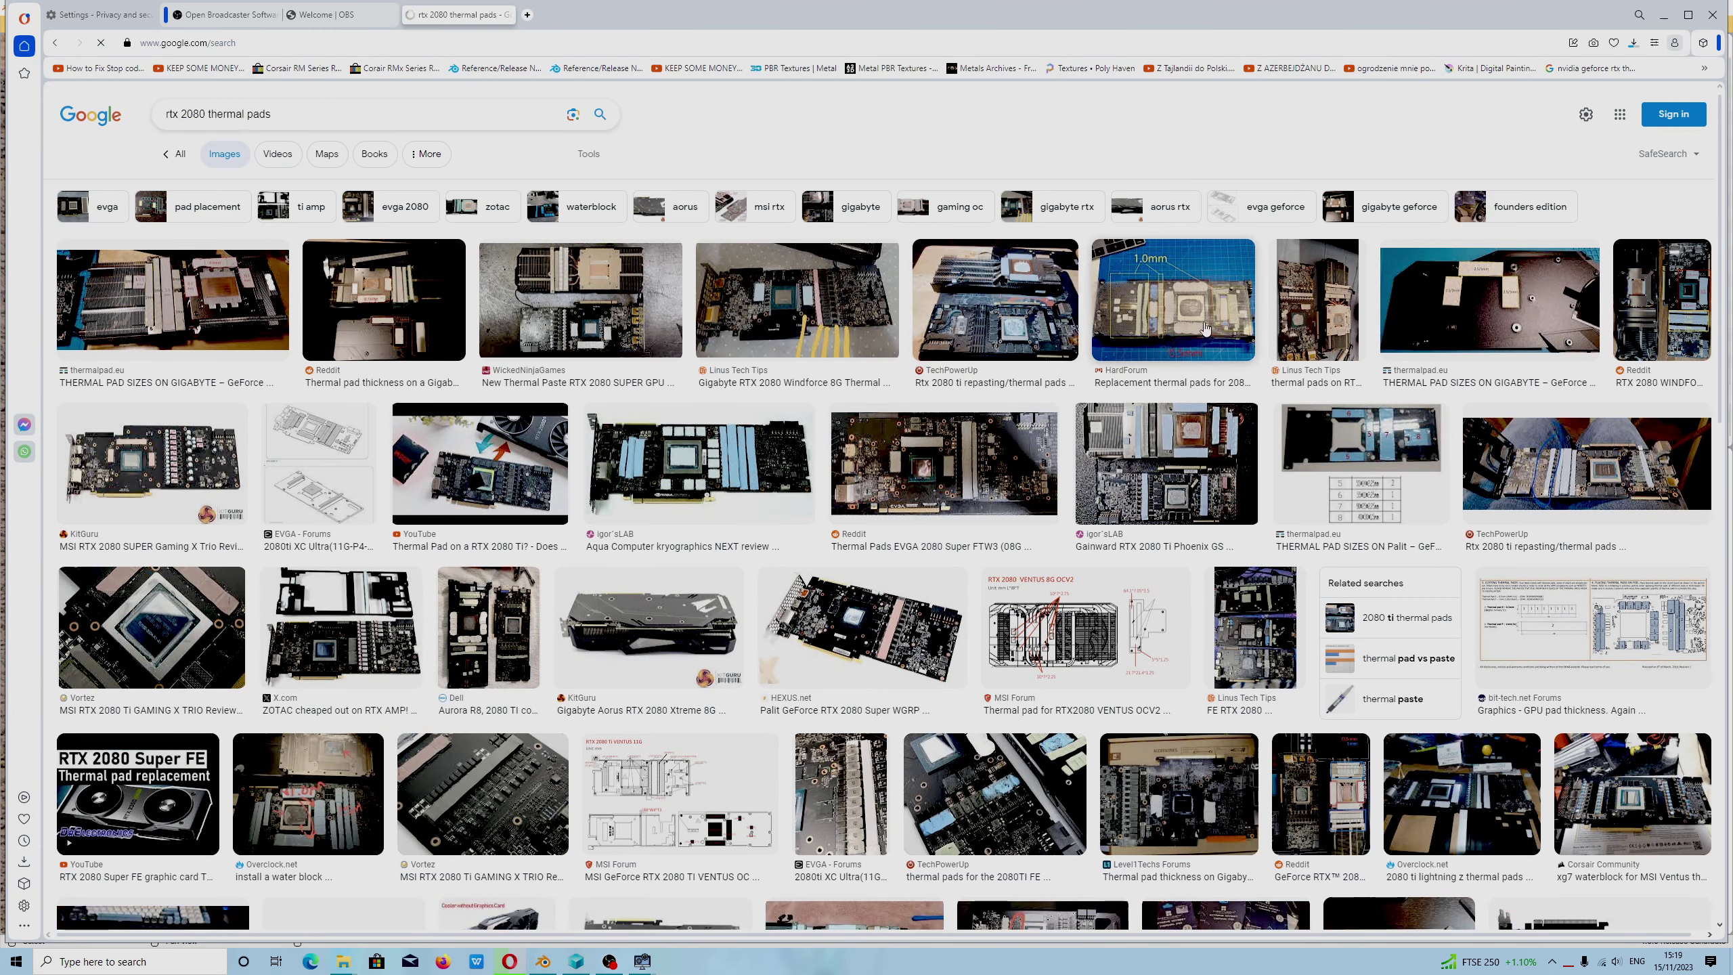
click(1161, 310)
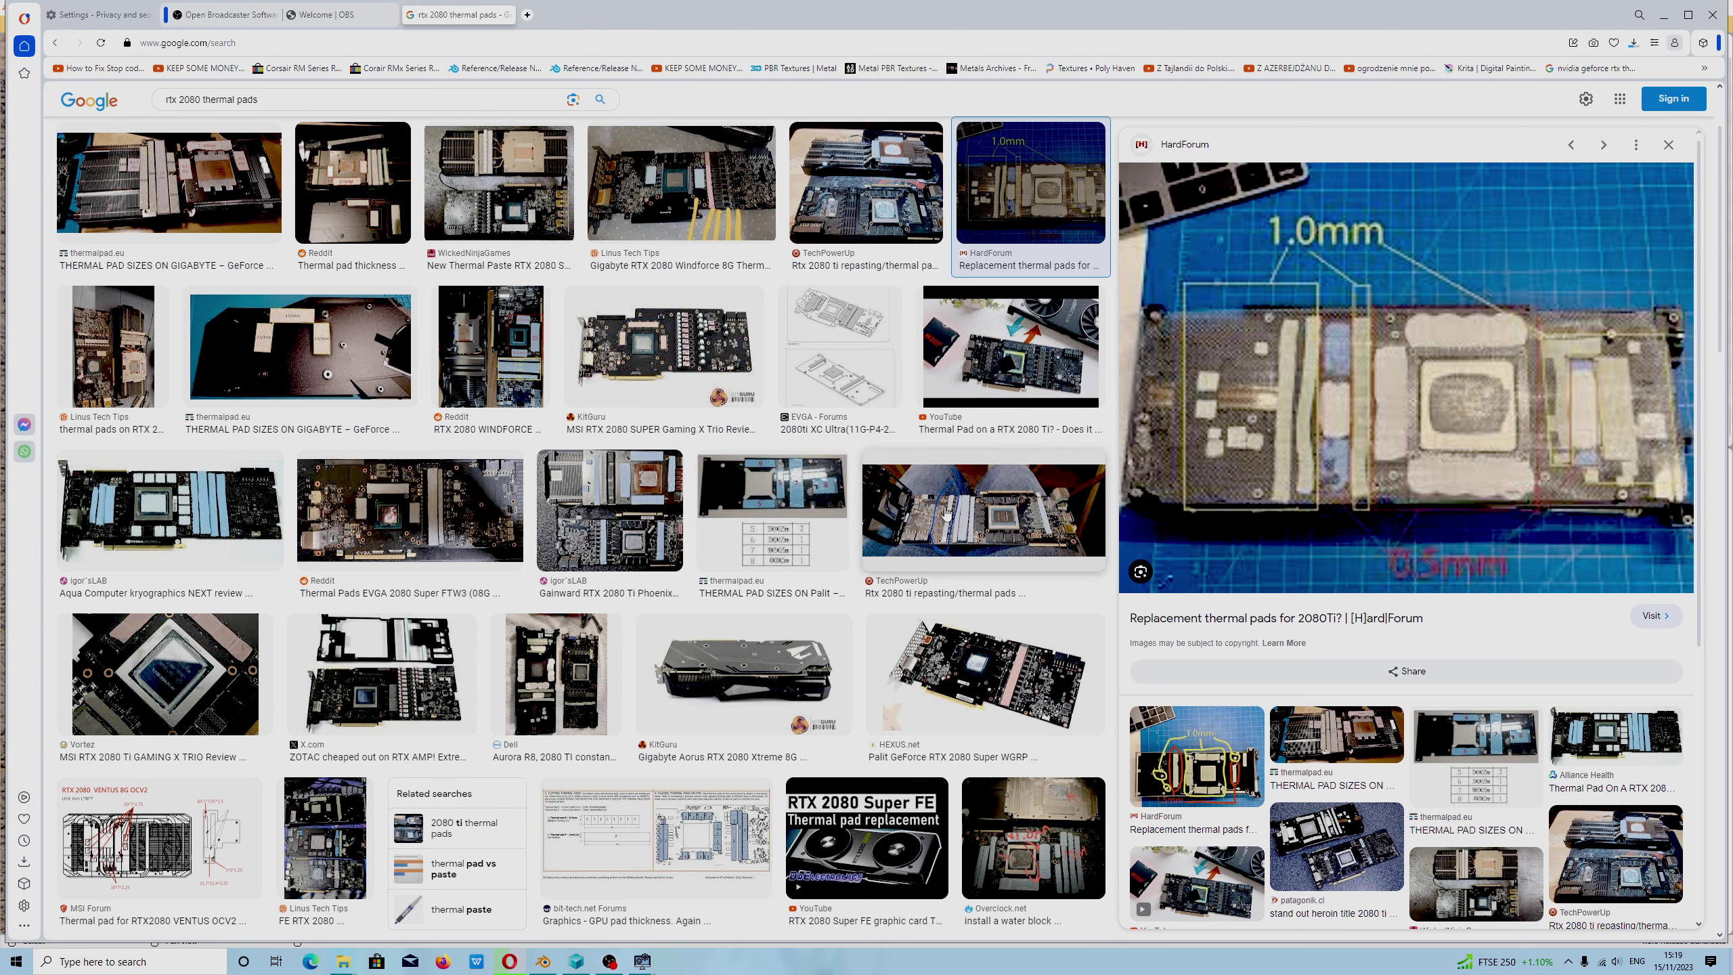
Preview the igor'sLAB RTX 2080 Ti thermal pad photo and open MSI Afterburner from the tray.
click(169, 513)
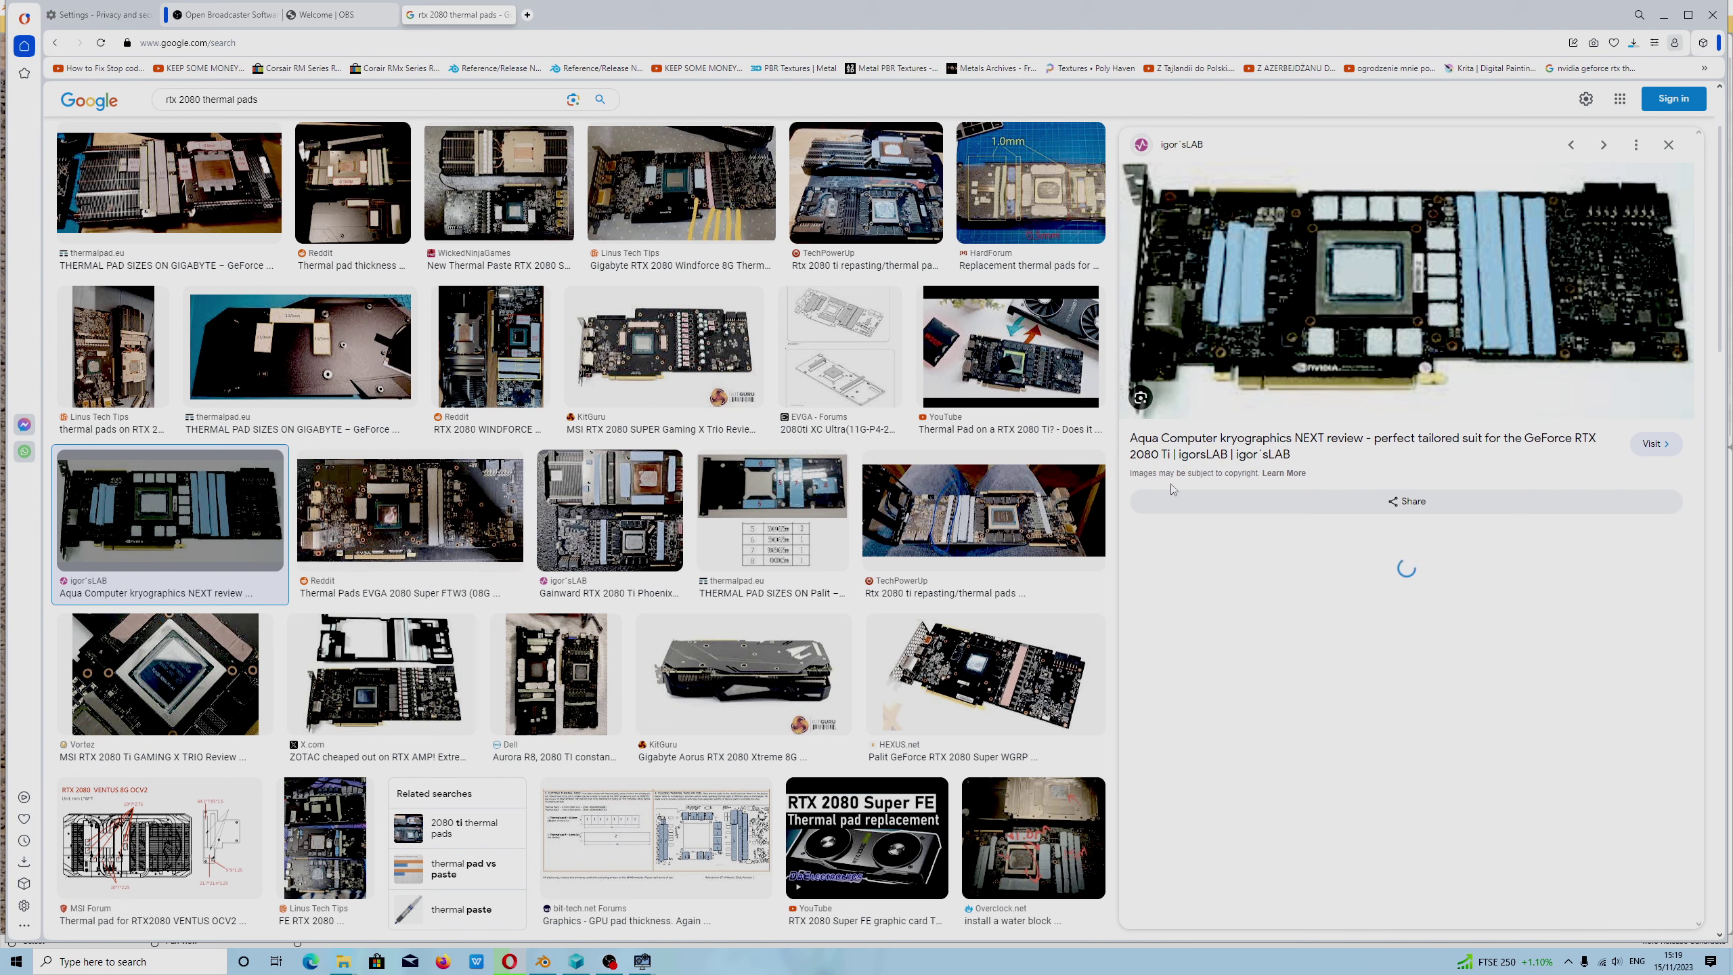
click(1567, 961)
click(1581, 906)
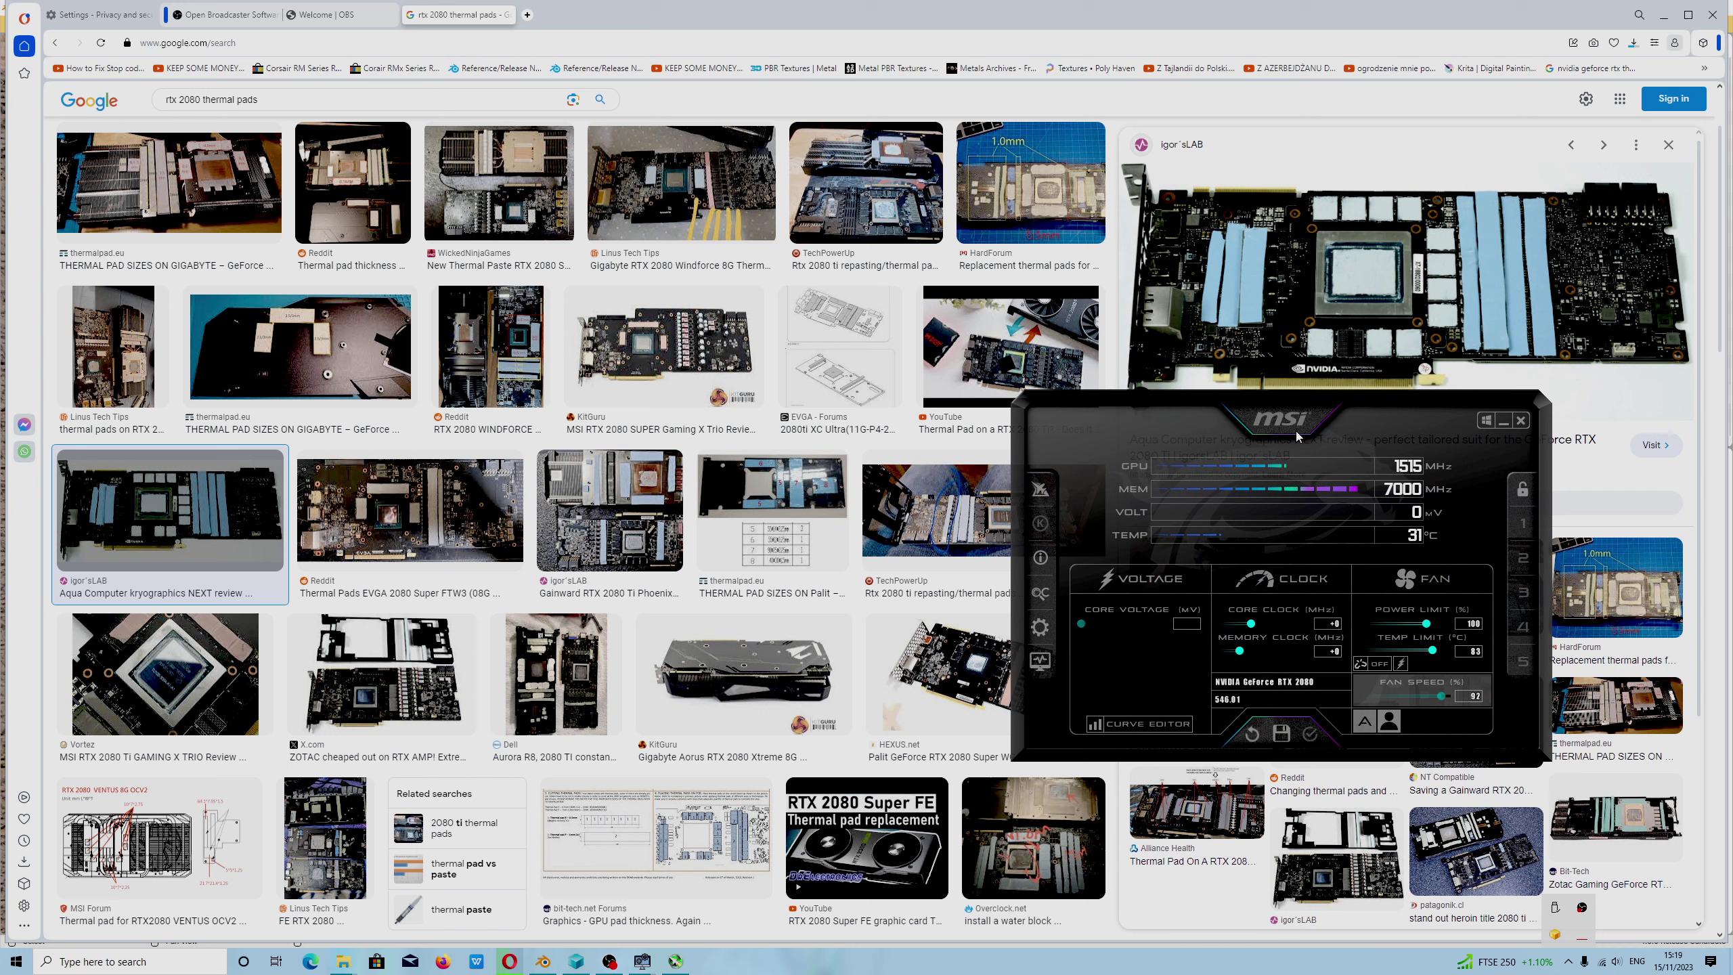
Enable user-defined software automatic fan control in Afterburner's Fan settings and apply it.
click(1040, 627)
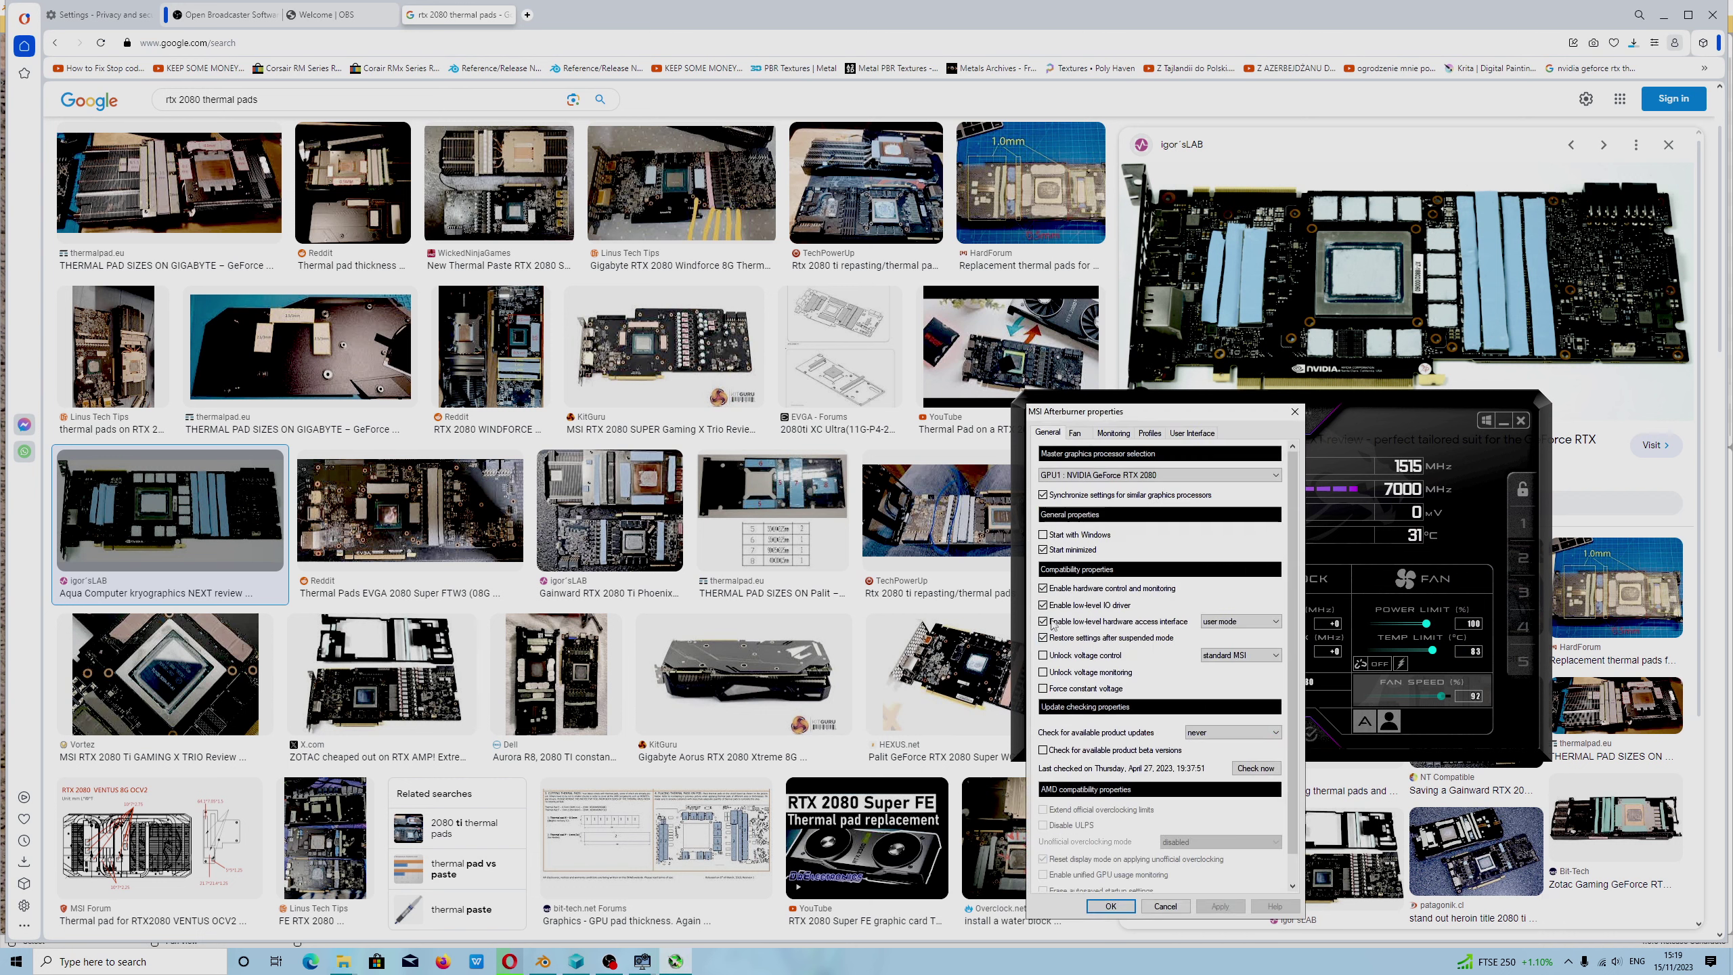
click(1080, 434)
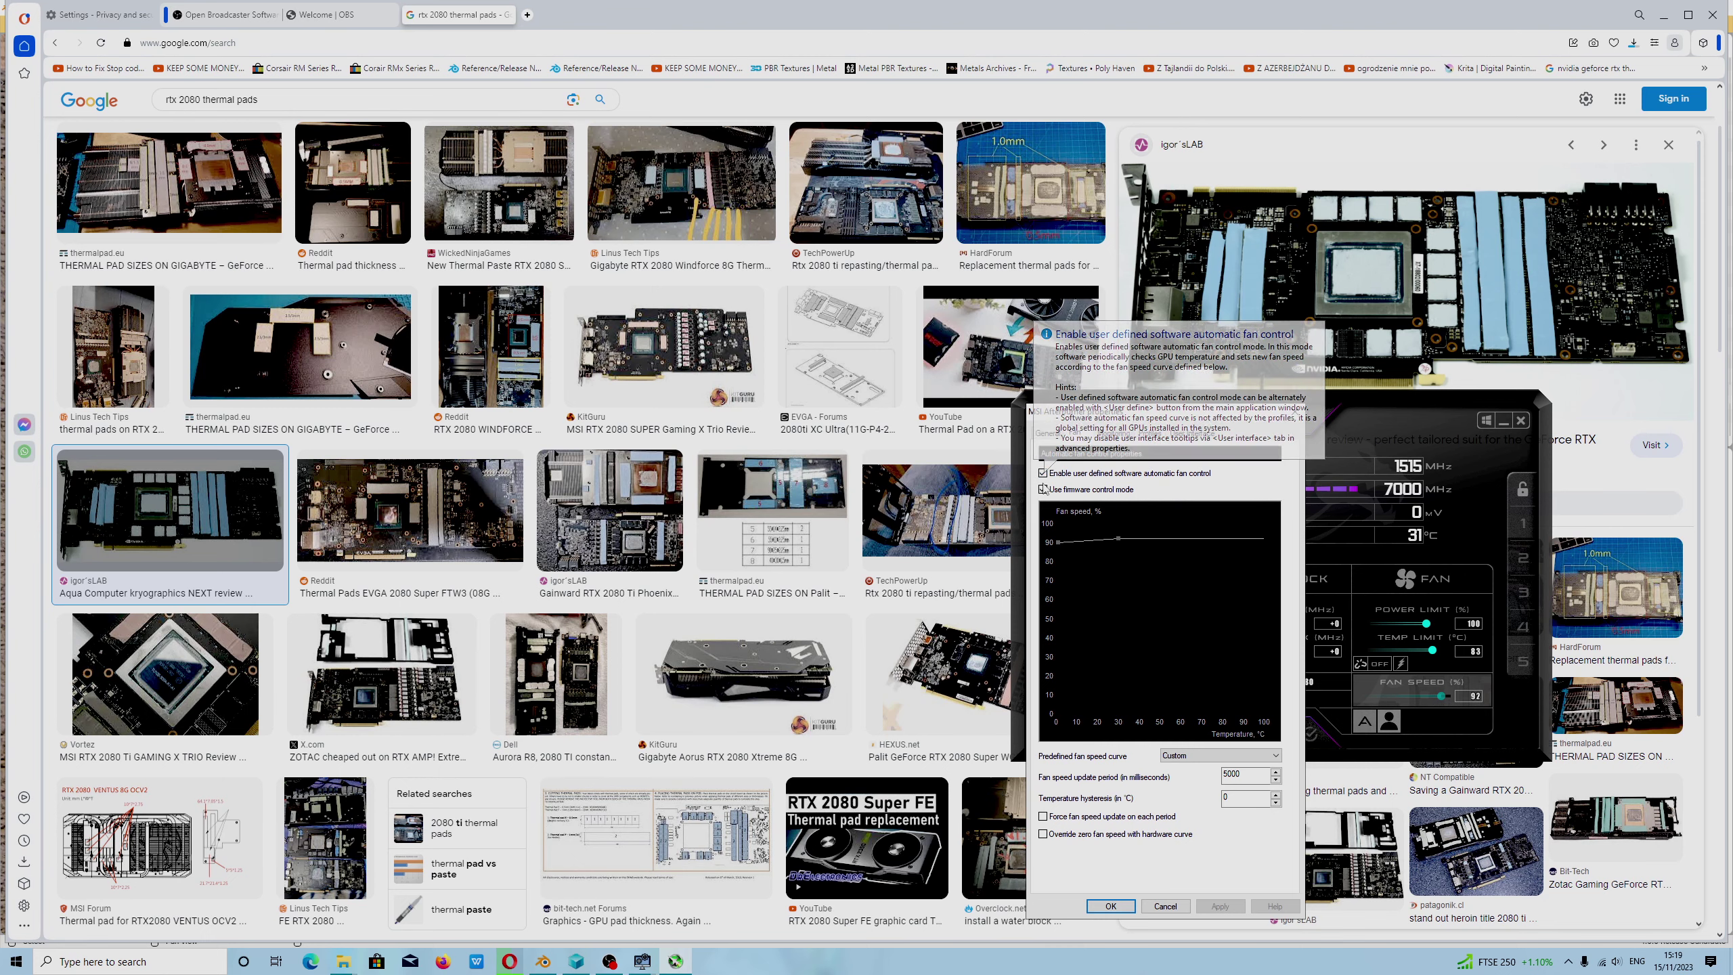
click(1055, 489)
key(alt+a)
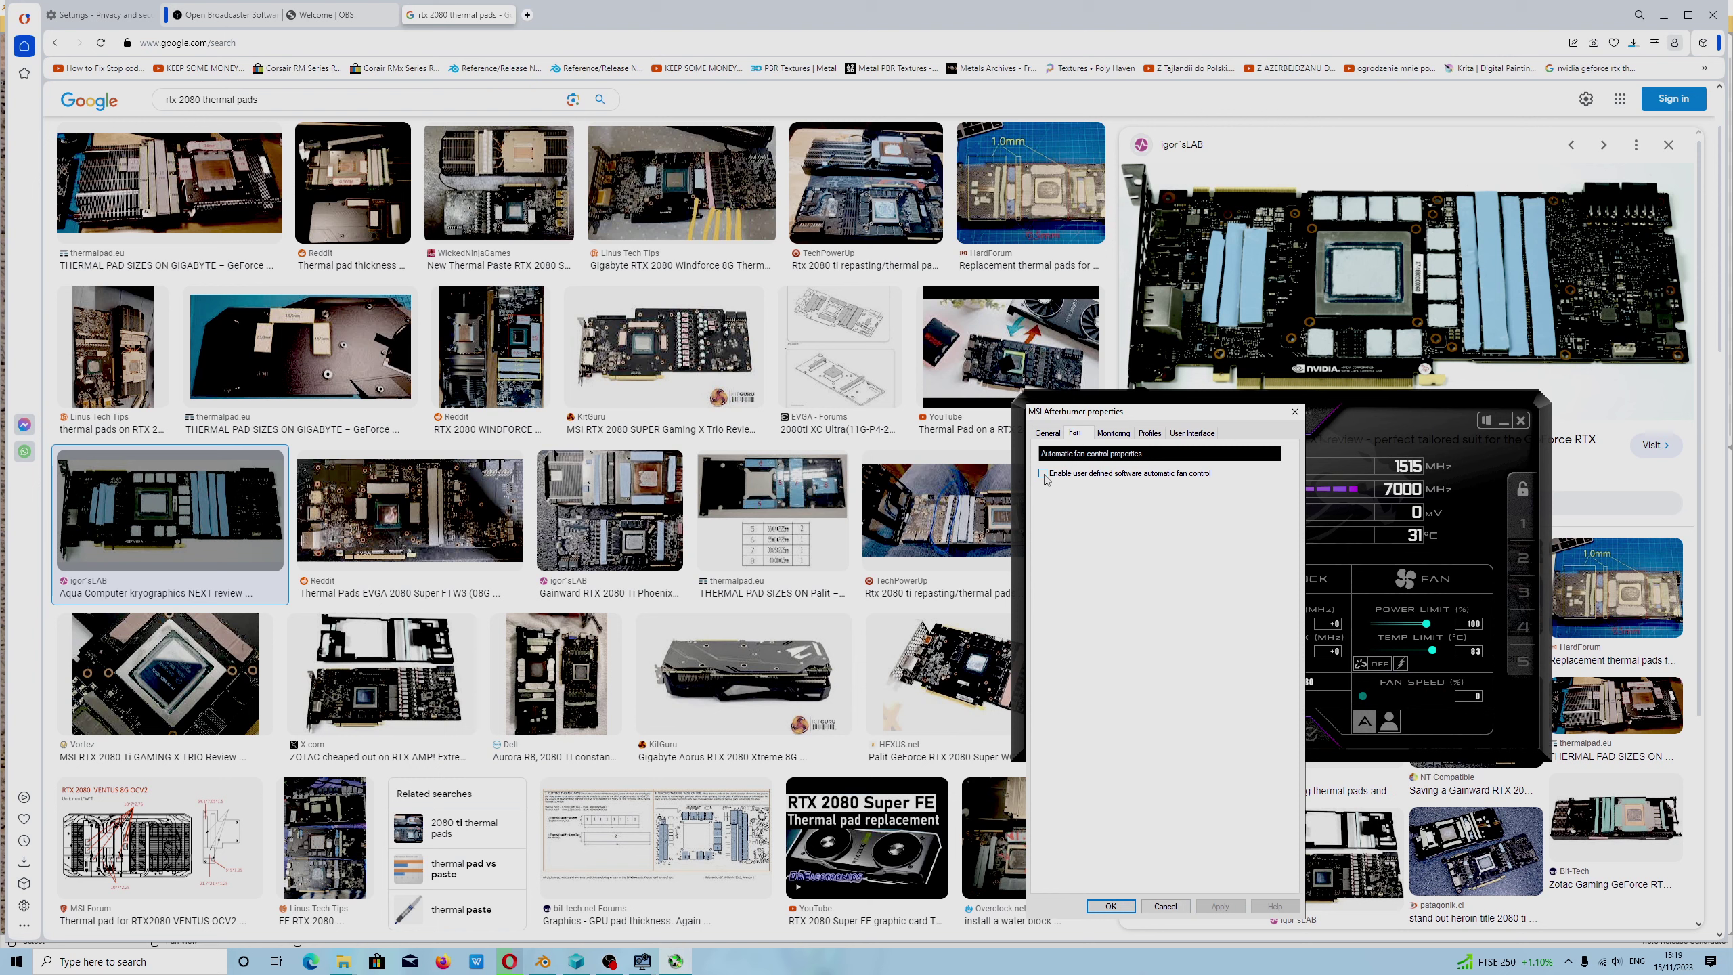
click(1043, 474)
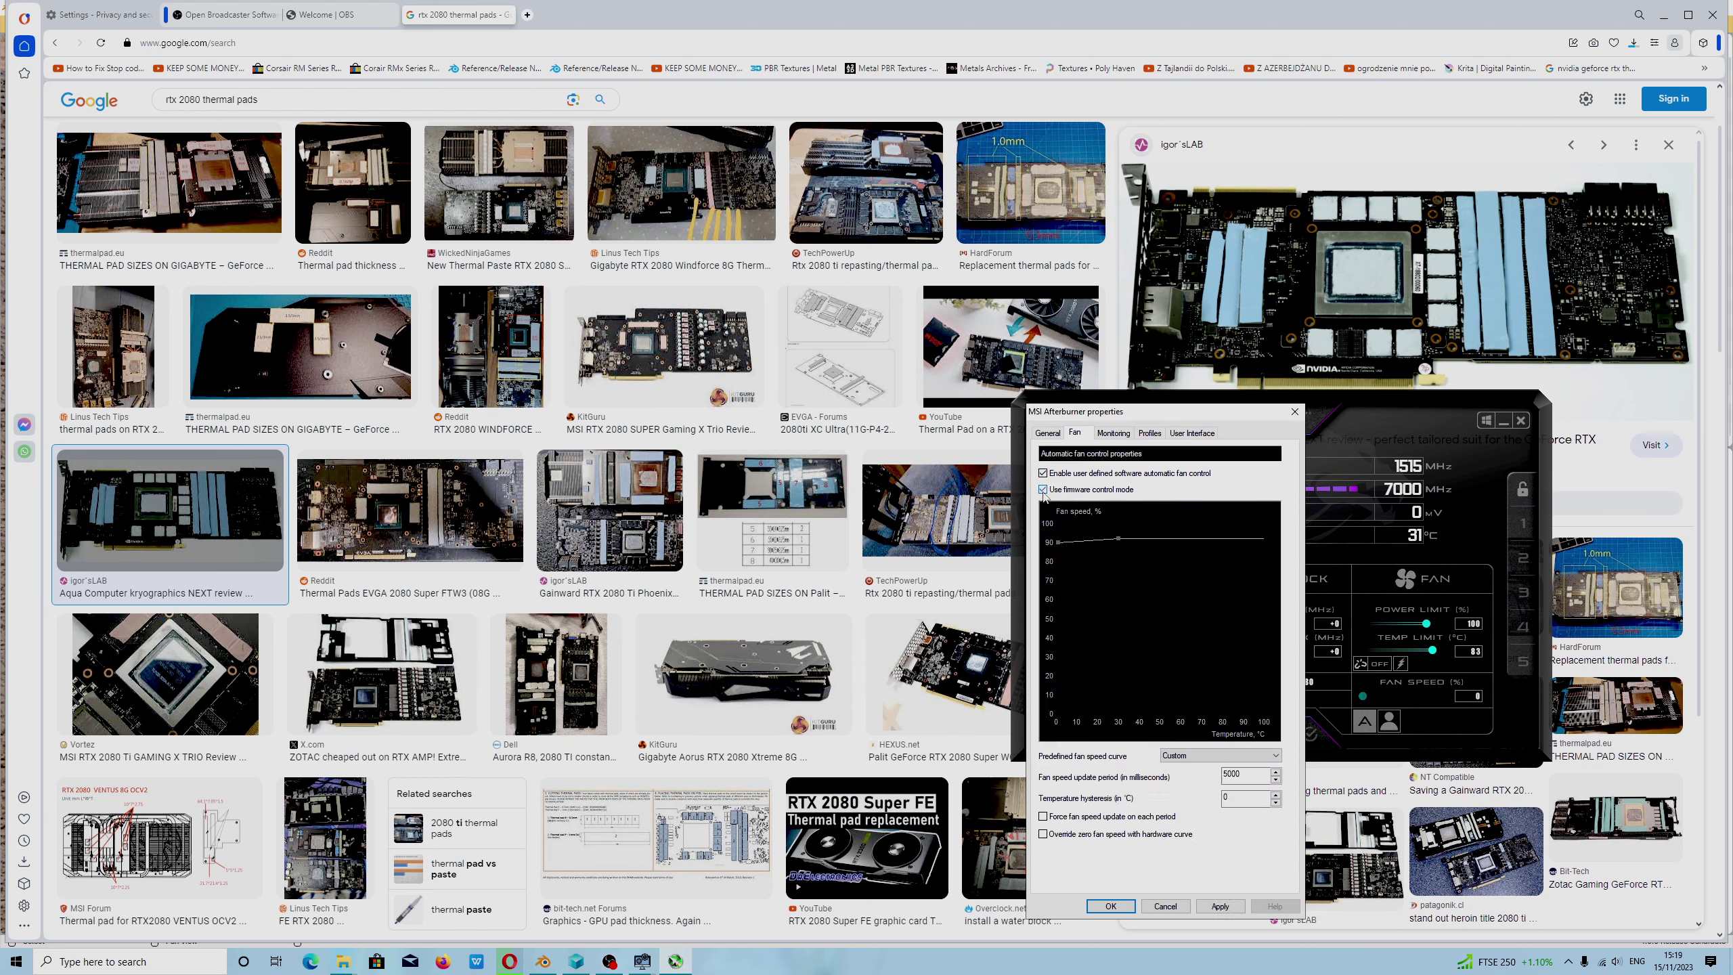
click(1221, 907)
Raise the fan curve points to 100% and apply the curve.
mouse_move(1058, 542)
mouse_down()
mouse_move(1061, 524)
mouse_move(1127, 519)
mouse_up()
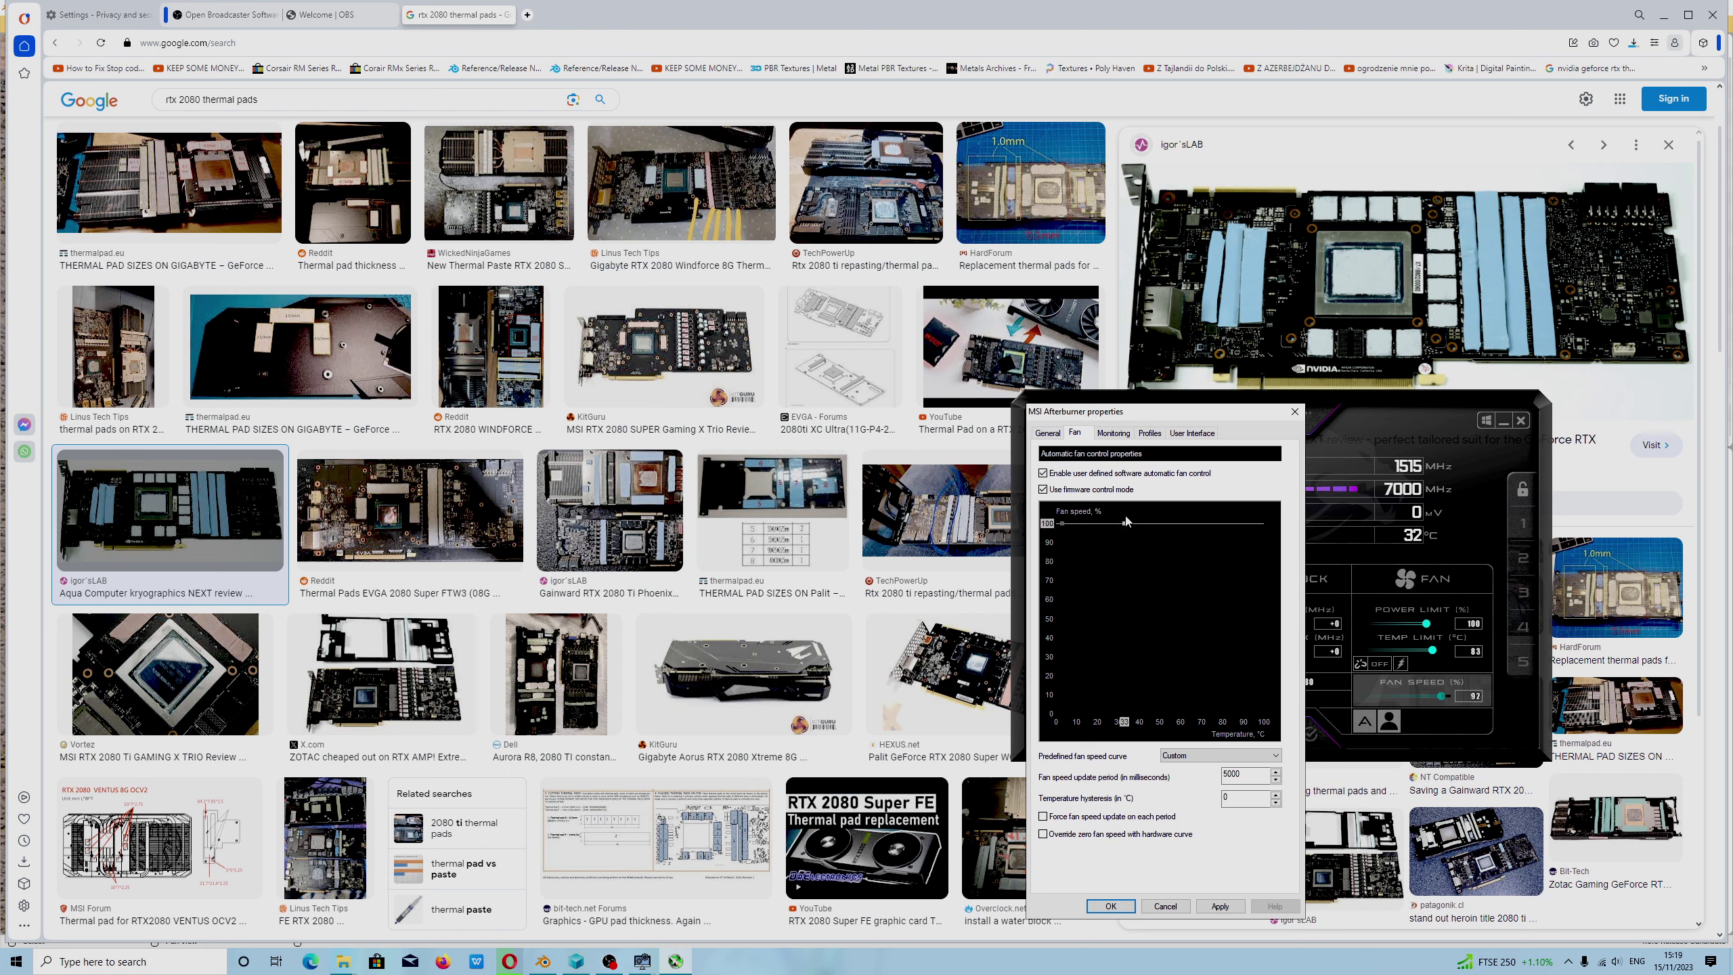
click(1220, 906)
mouse_move(1123, 526)
mouse_down()
mouse_move(1144, 521)
mouse_move(1127, 521)
mouse_up()
click(1220, 906)
Confirm the fan settings with OK and review Afterburner's system Information dialog.
click(1111, 905)
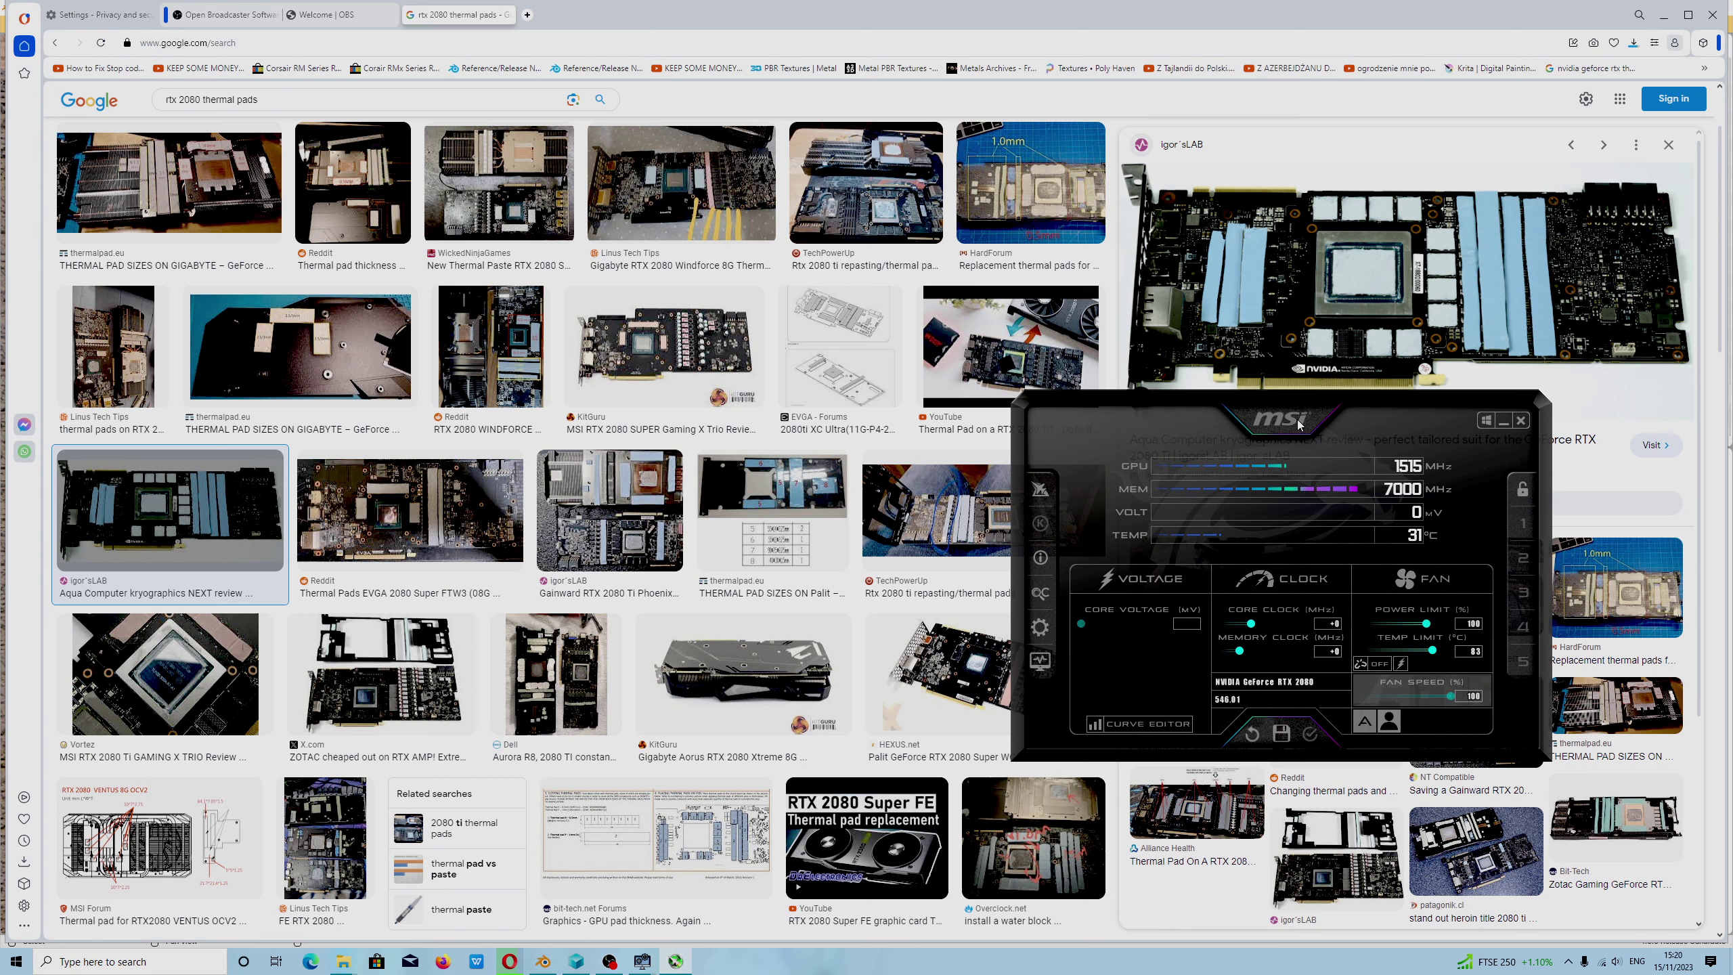
click(1041, 631)
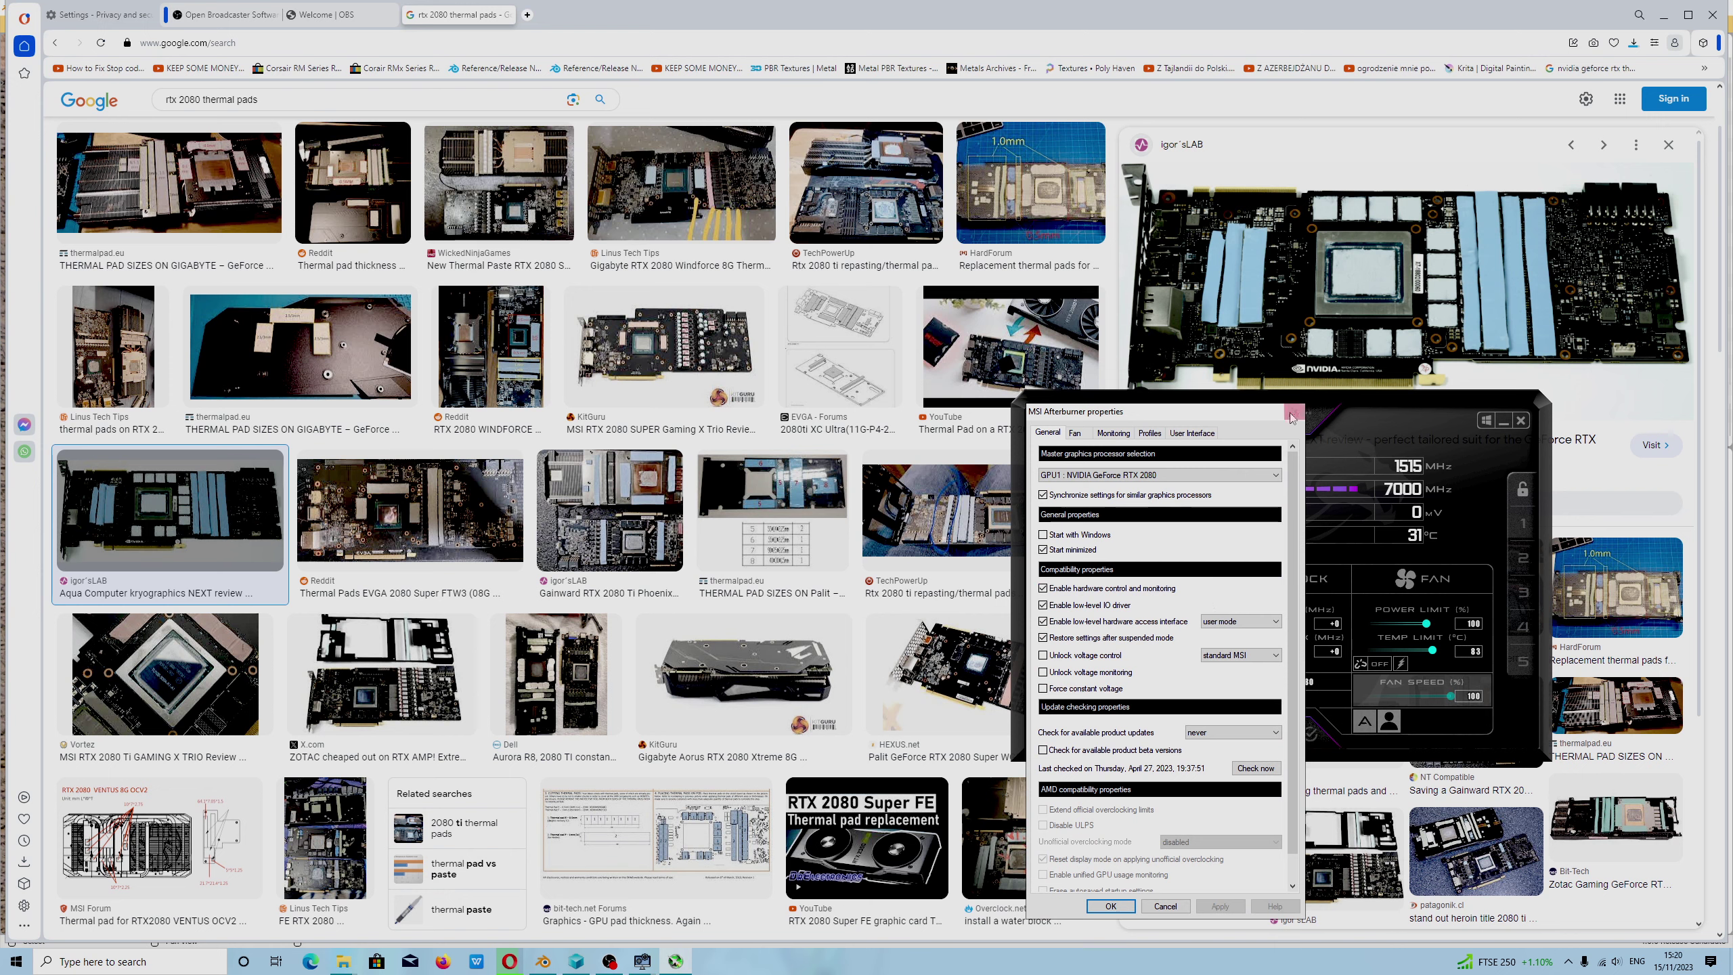
click(1294, 410)
click(1040, 558)
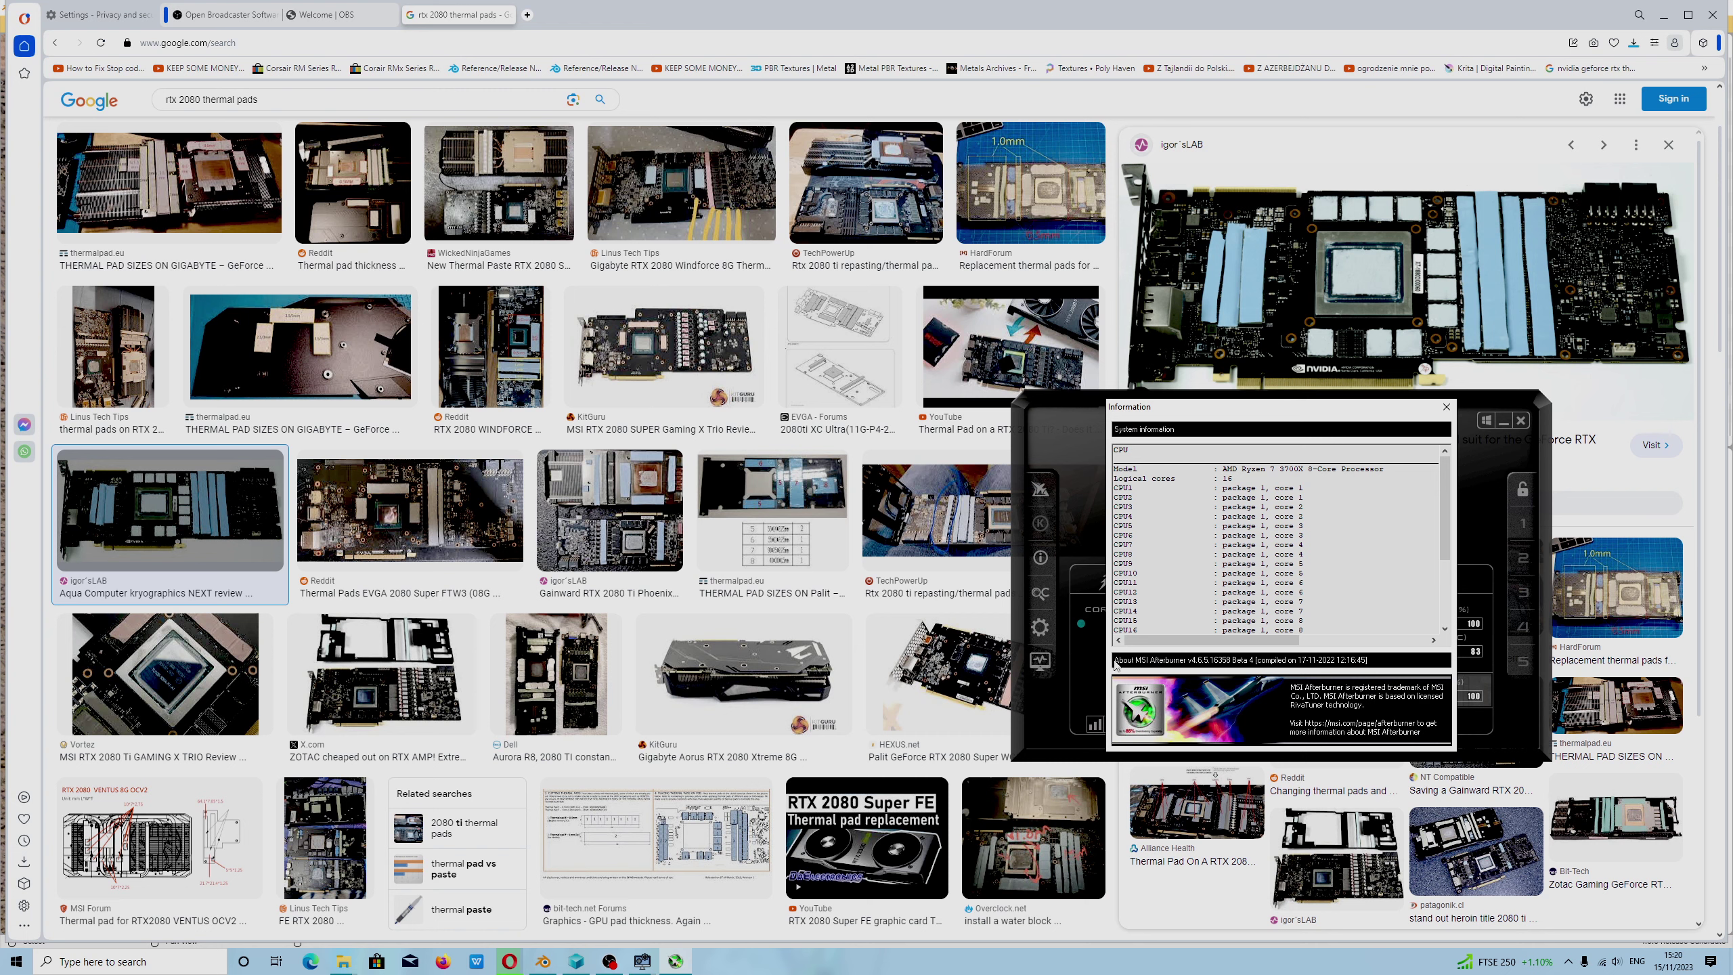
click(1445, 407)
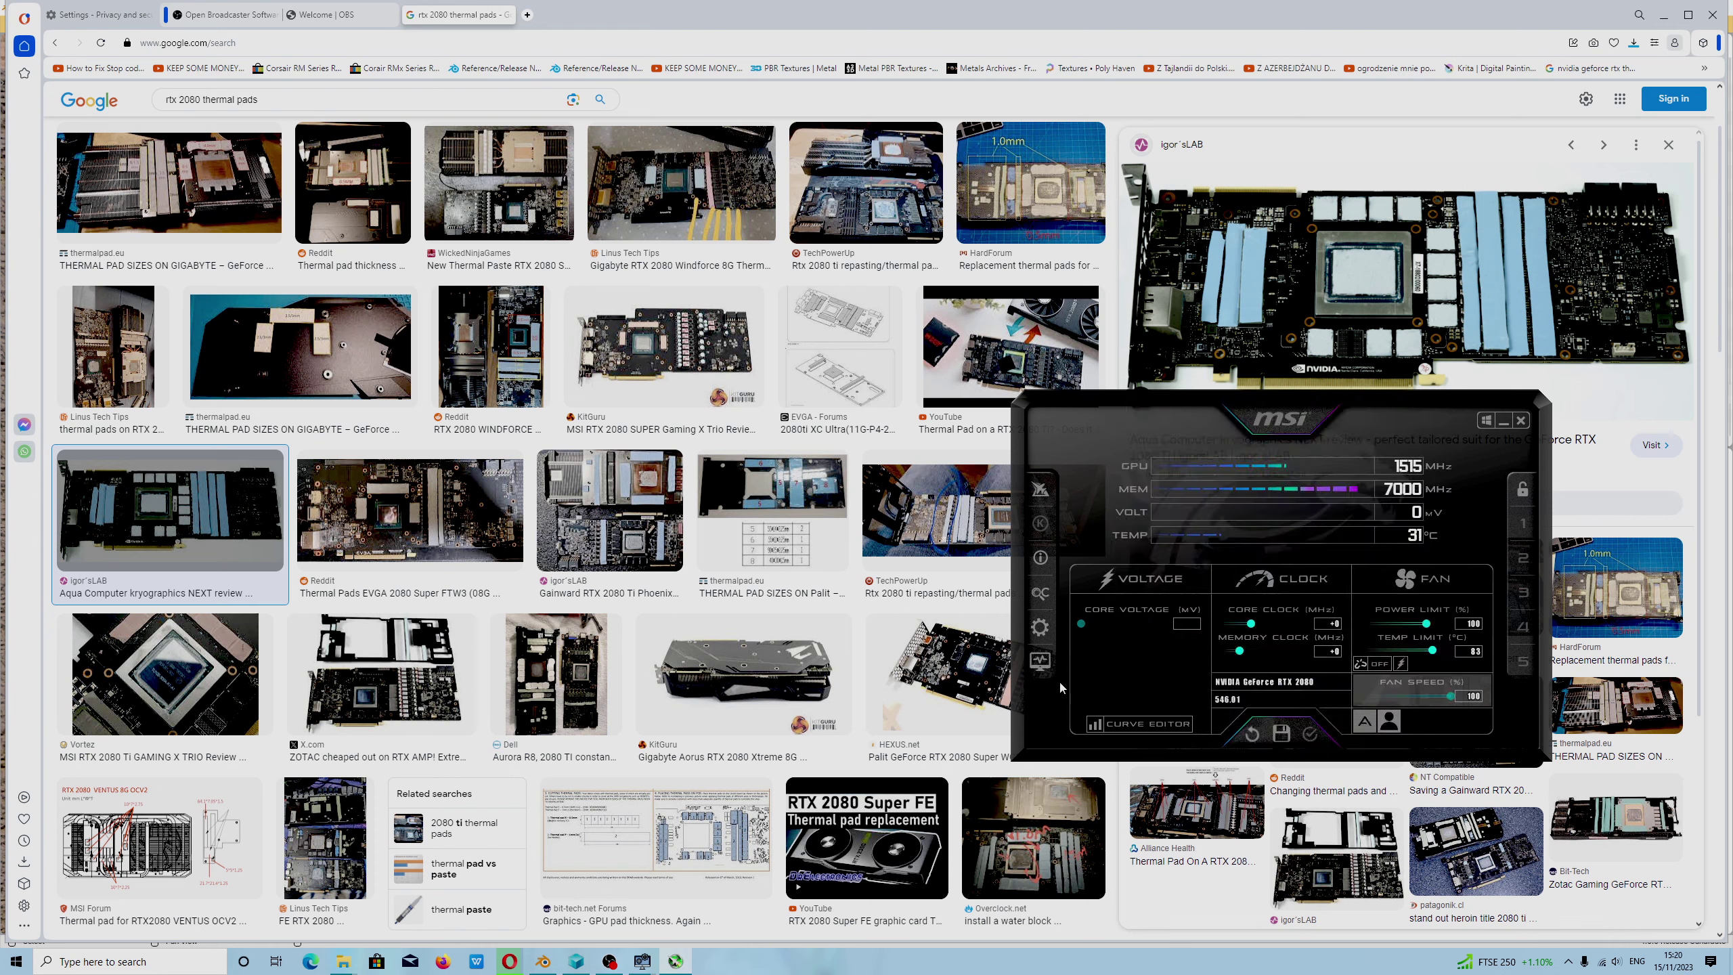
click(1040, 627)
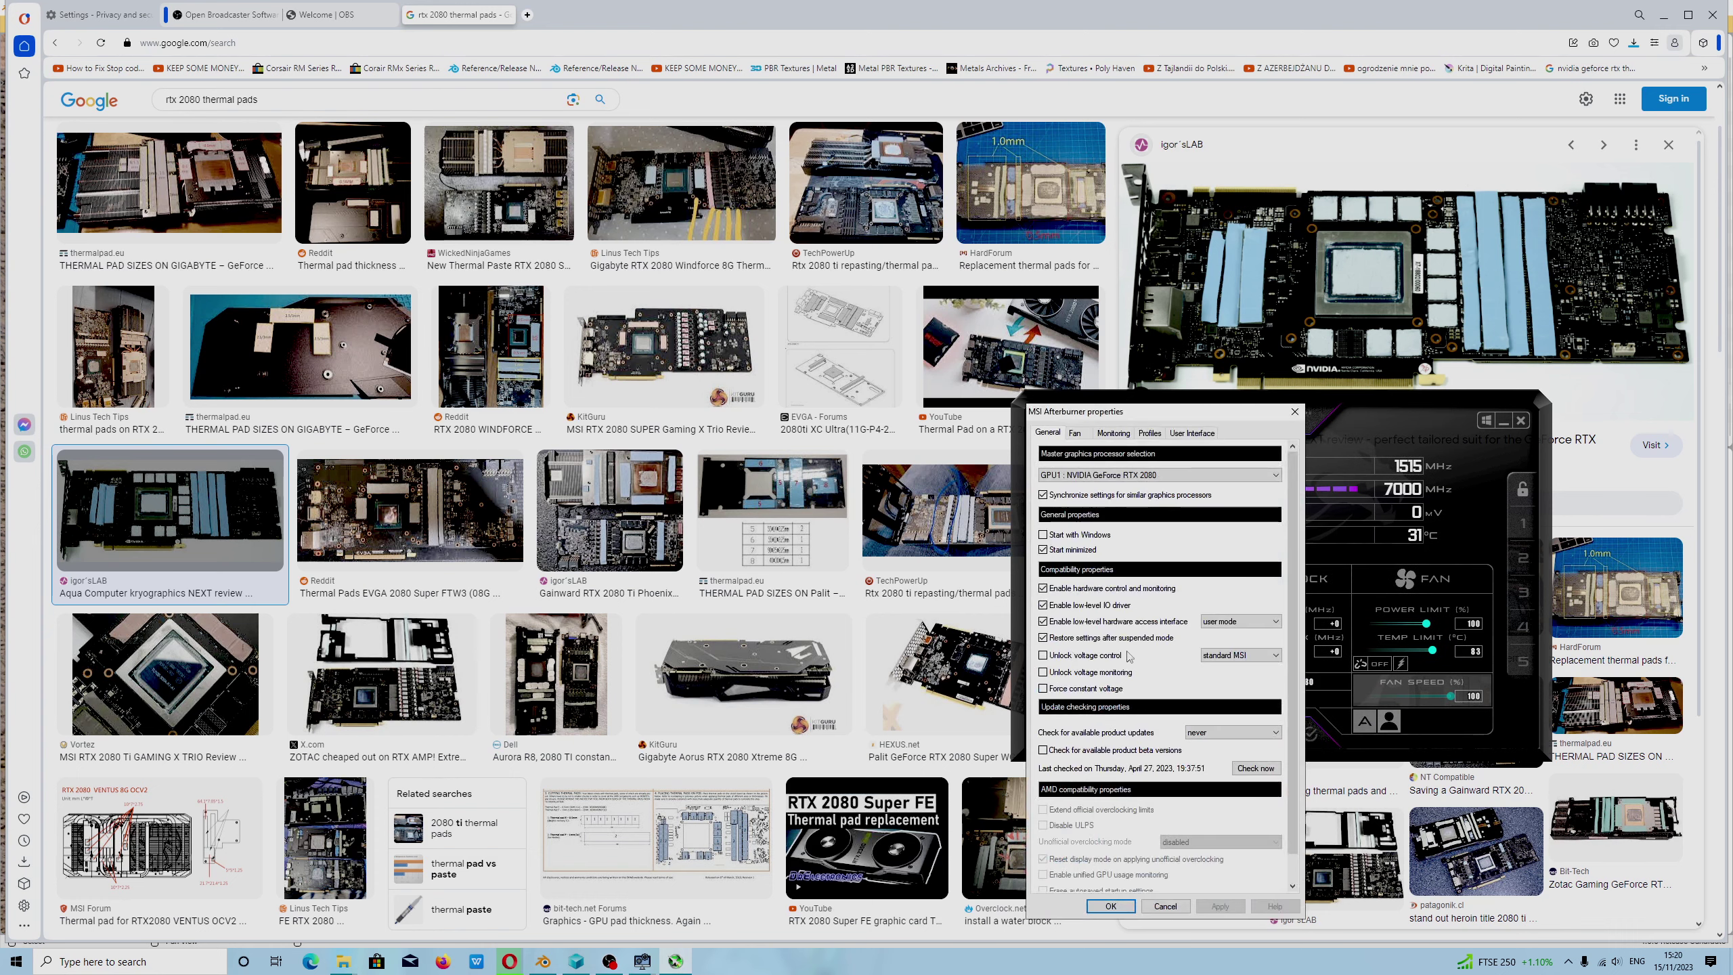
Switch Afterburner's interface skin to MSI Windows 11 Light and apply it.
click(1174, 439)
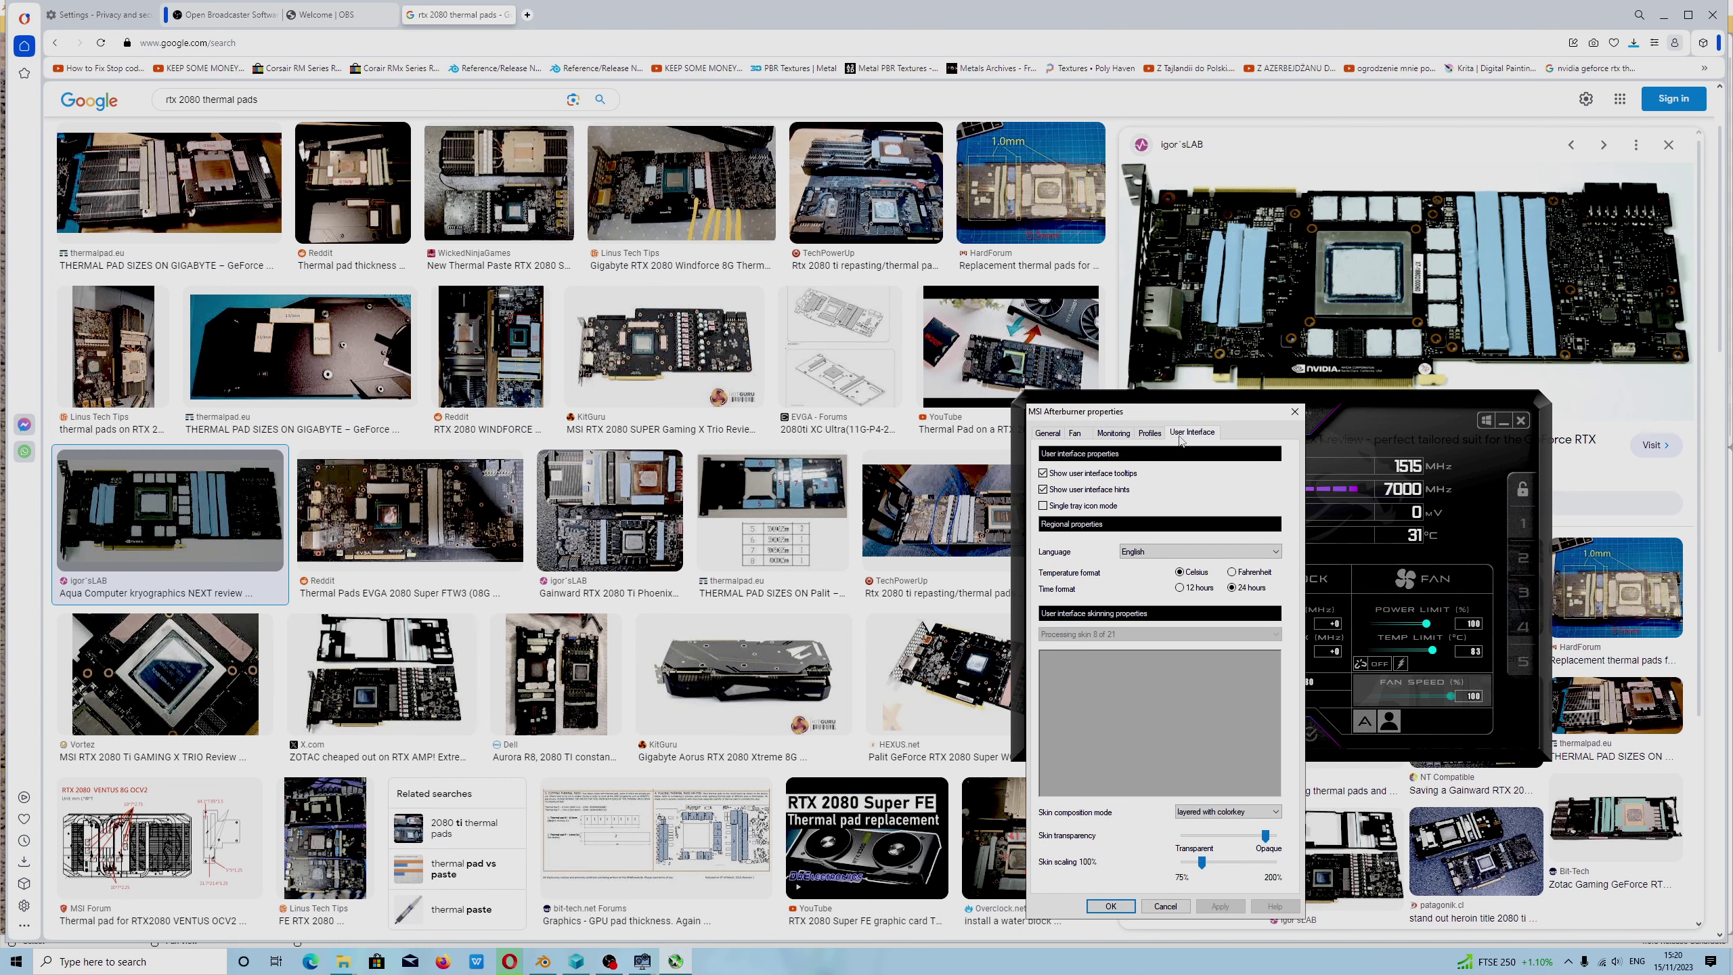
click(1237, 815)
click(1237, 817)
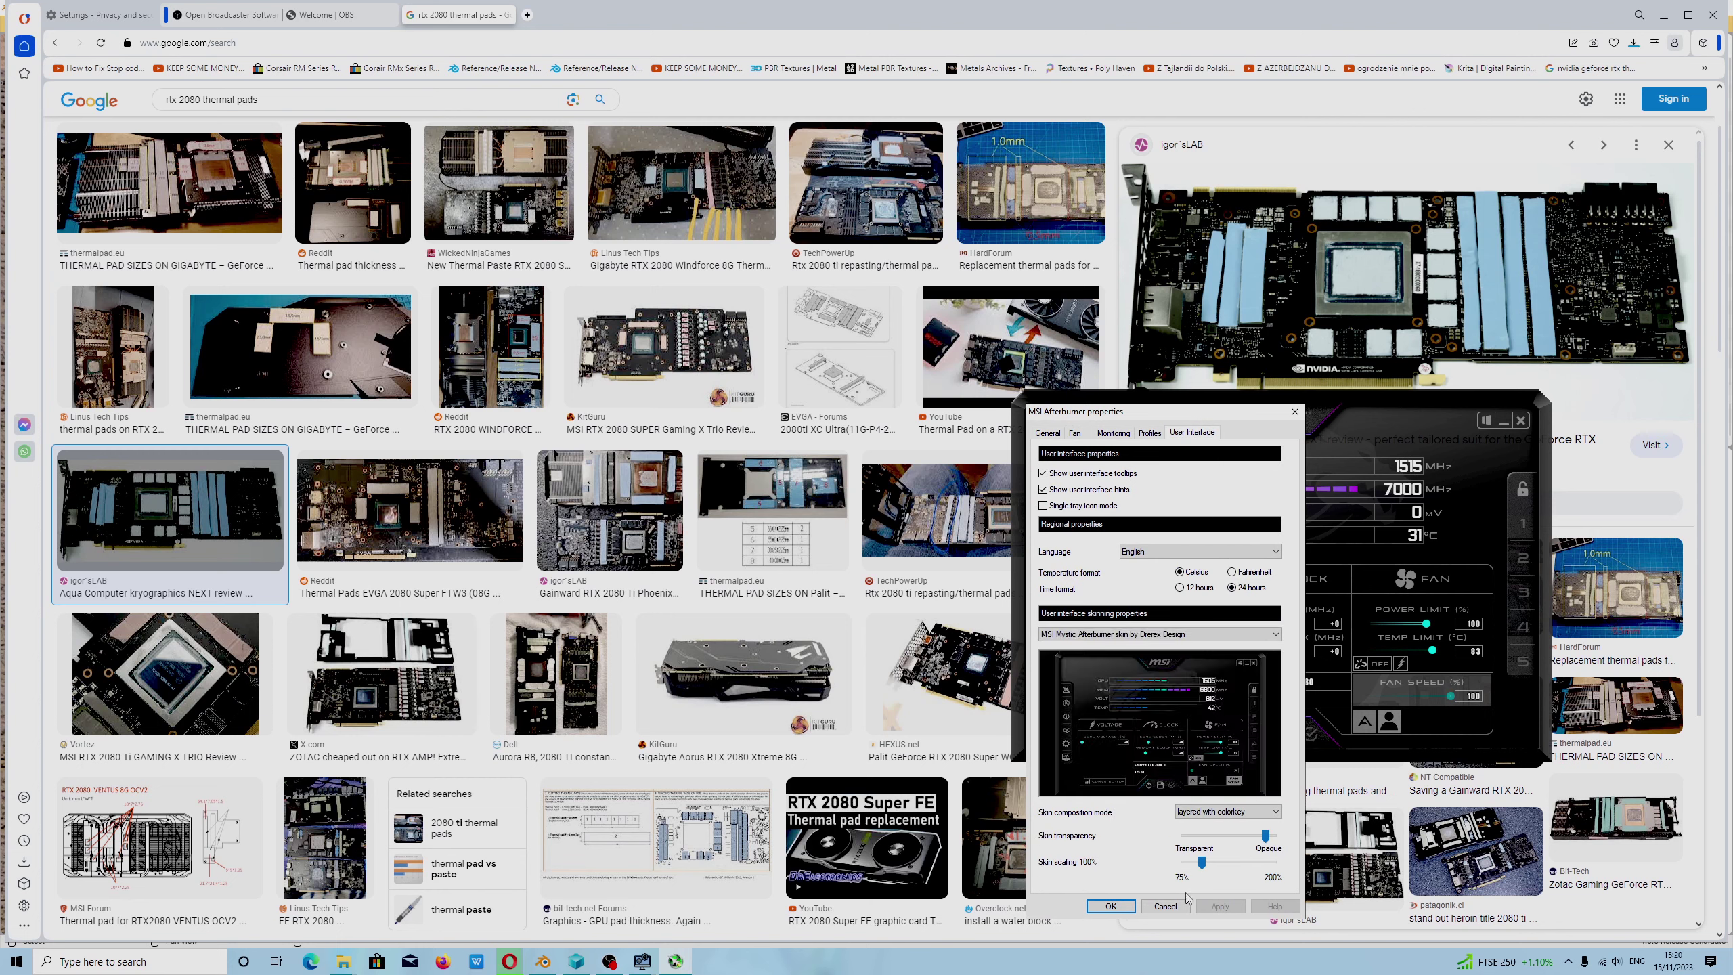
click(1235, 815)
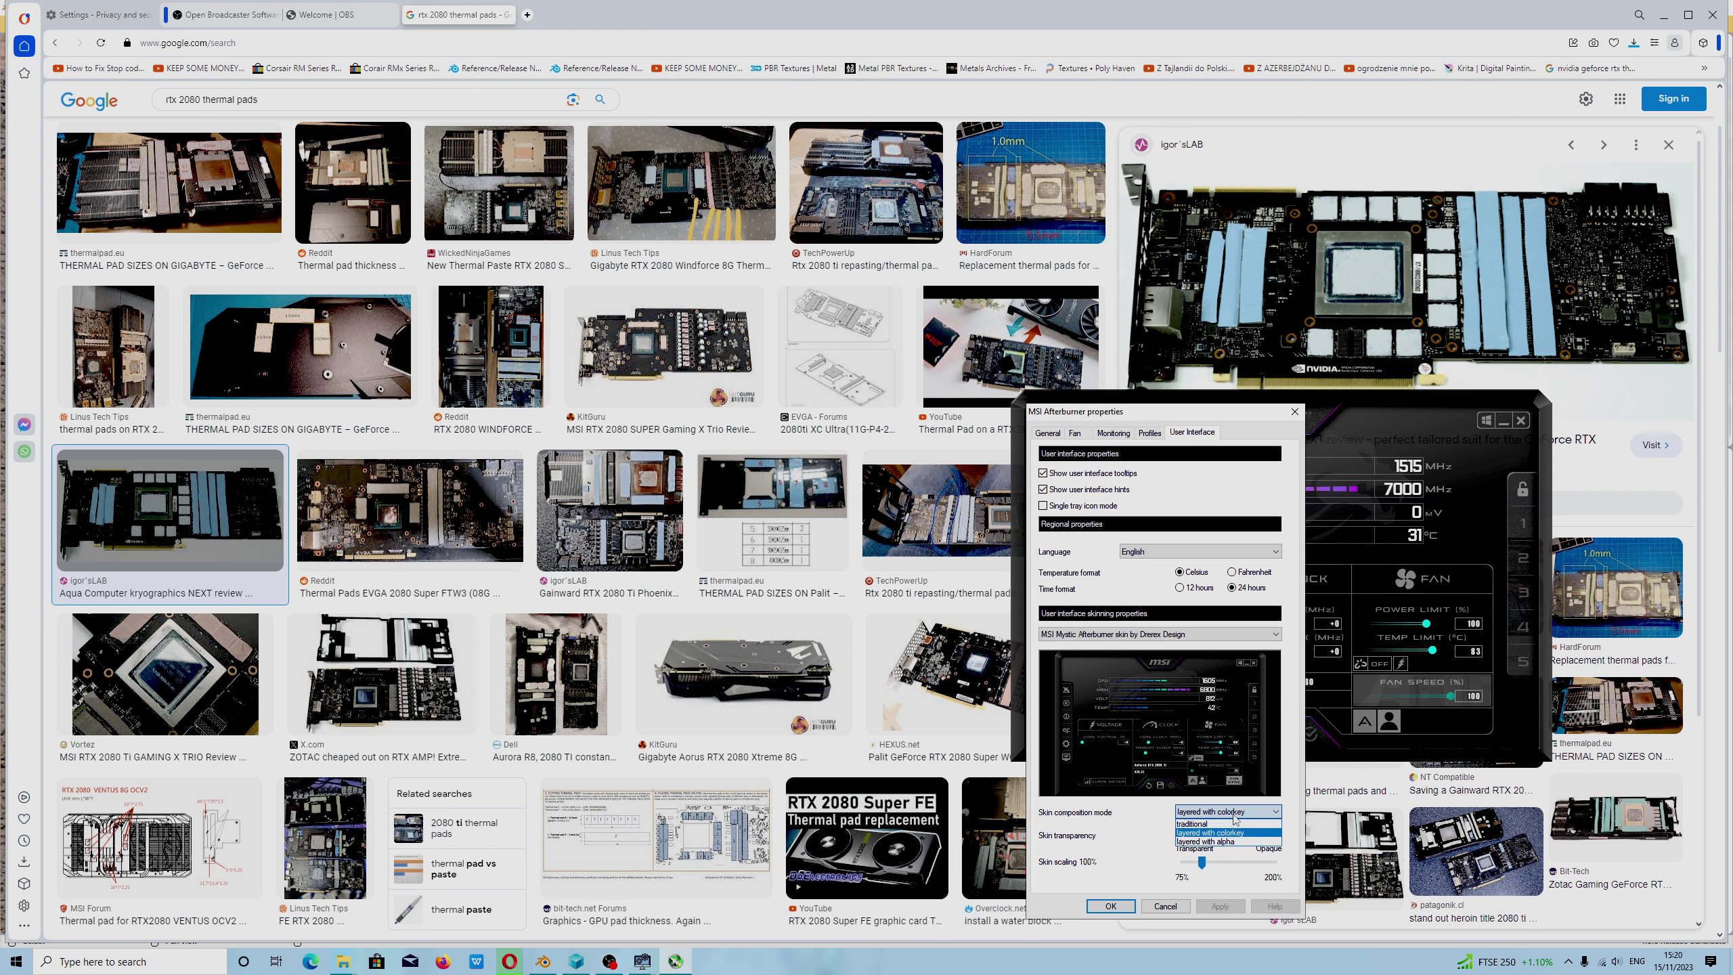
click(1235, 816)
click(1093, 635)
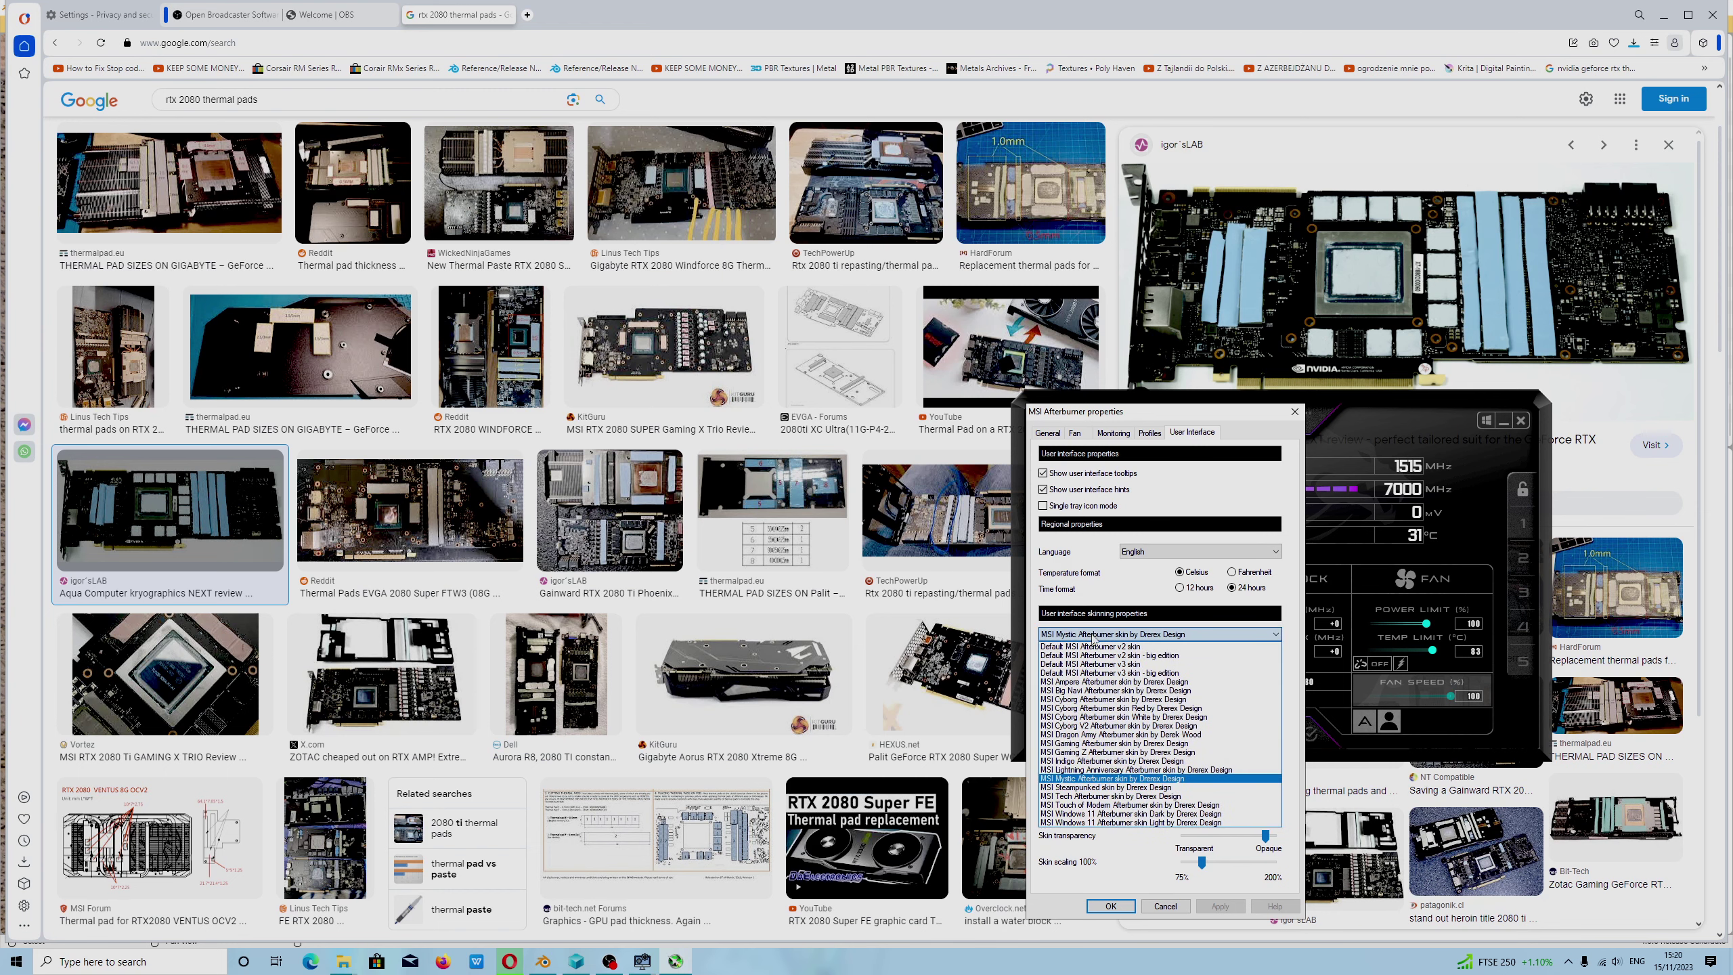
click(1152, 822)
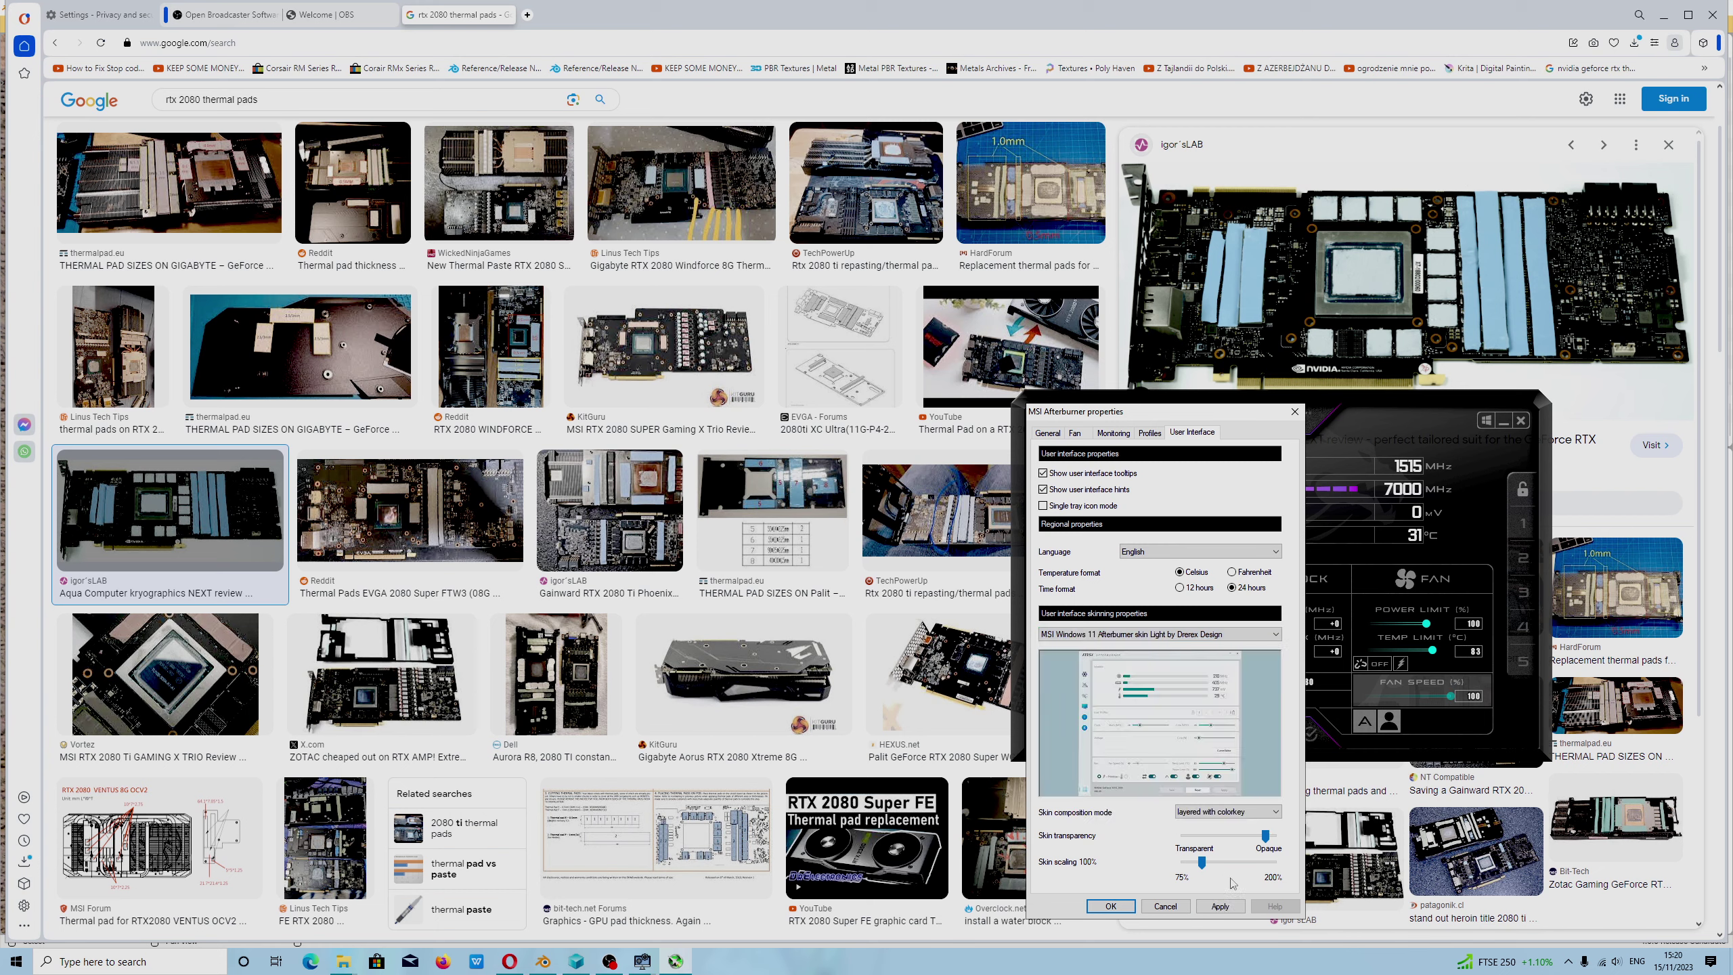
click(1219, 906)
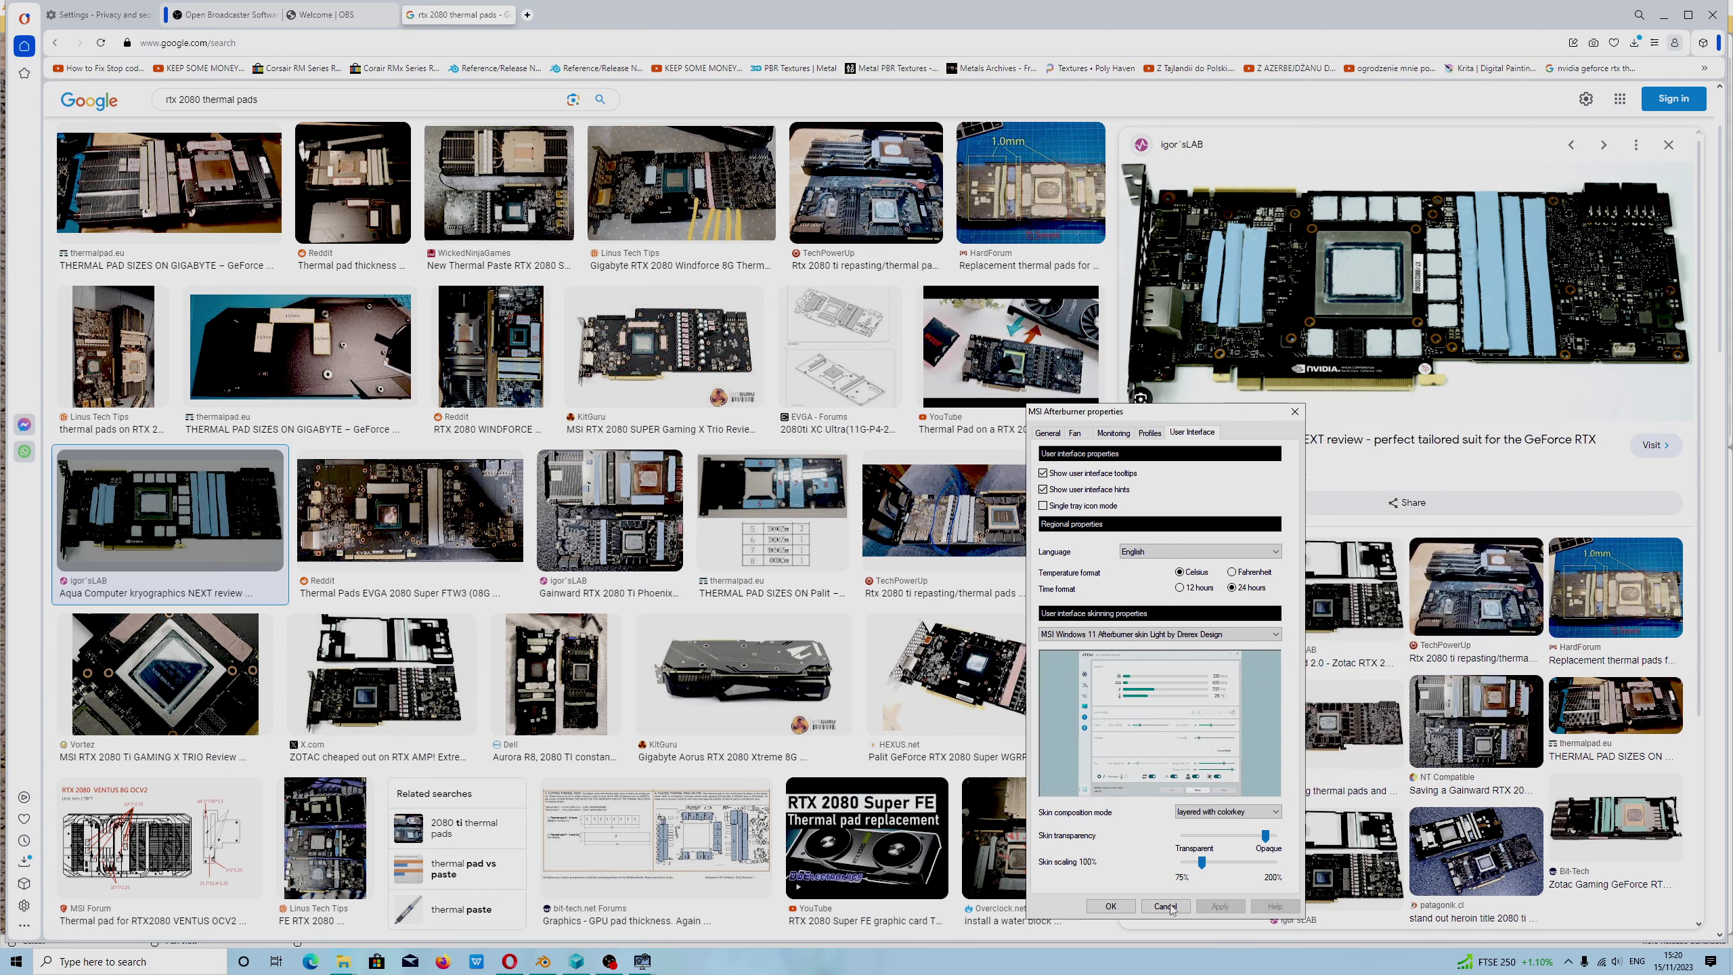
click(1111, 906)
Move the Afterburner window aside and close it.
click(1033, 476)
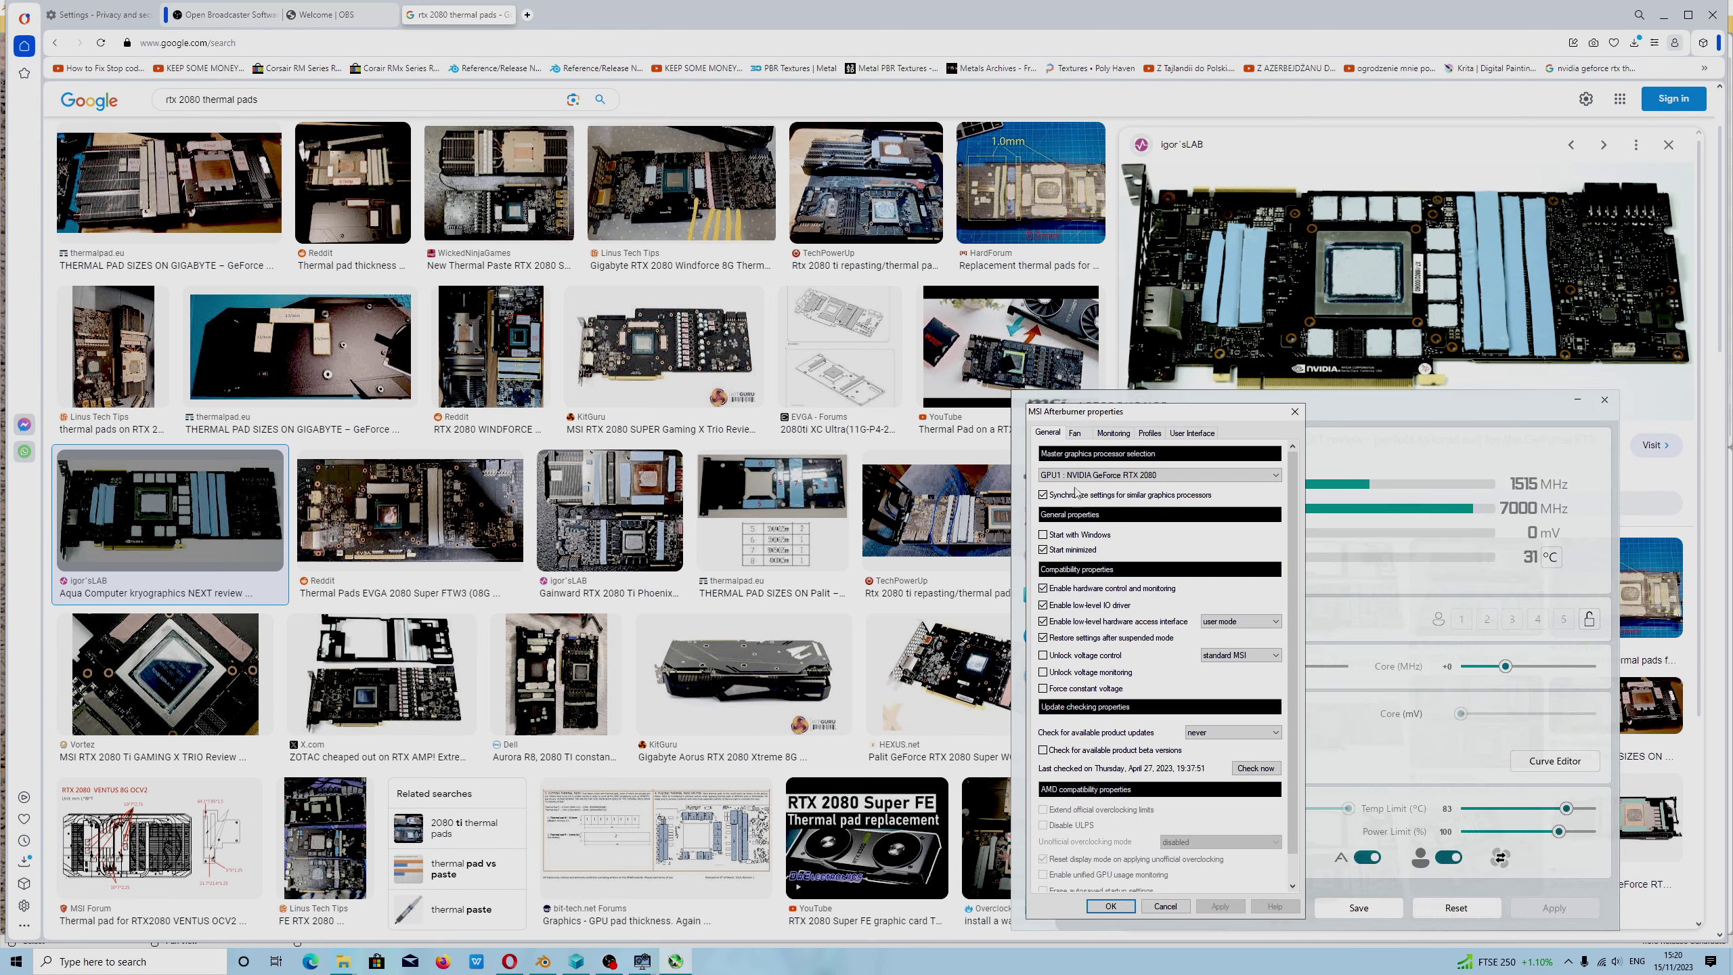
click(1295, 411)
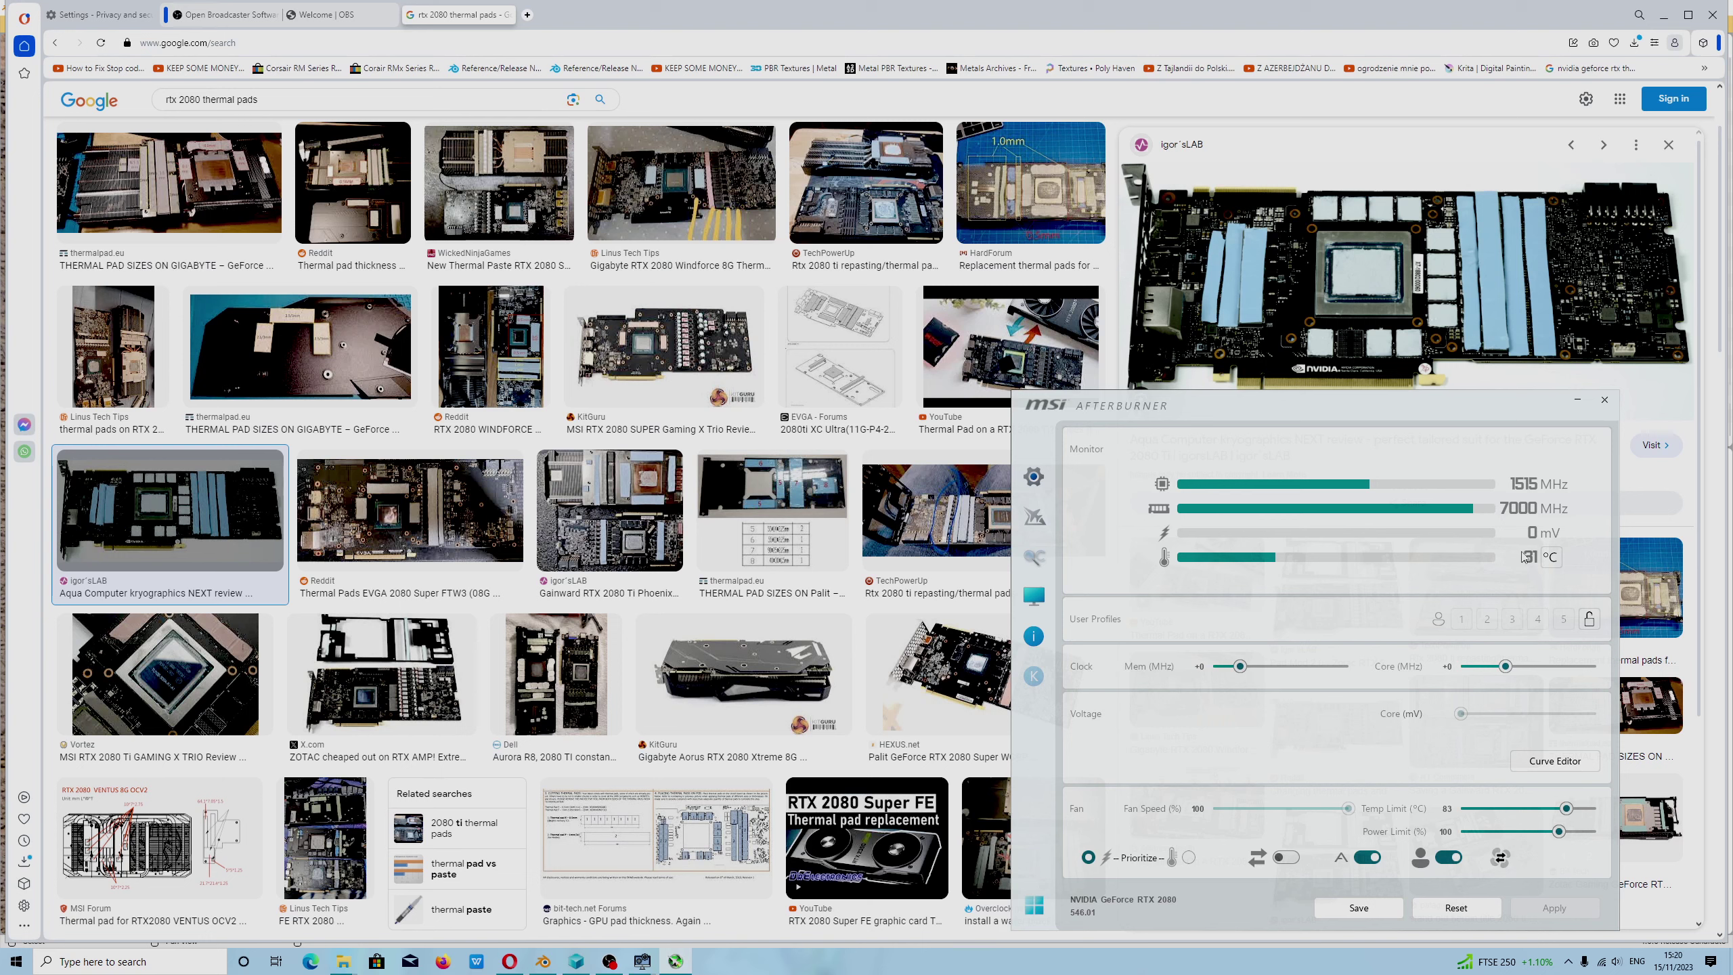
drag(1523, 556, 1272, 494)
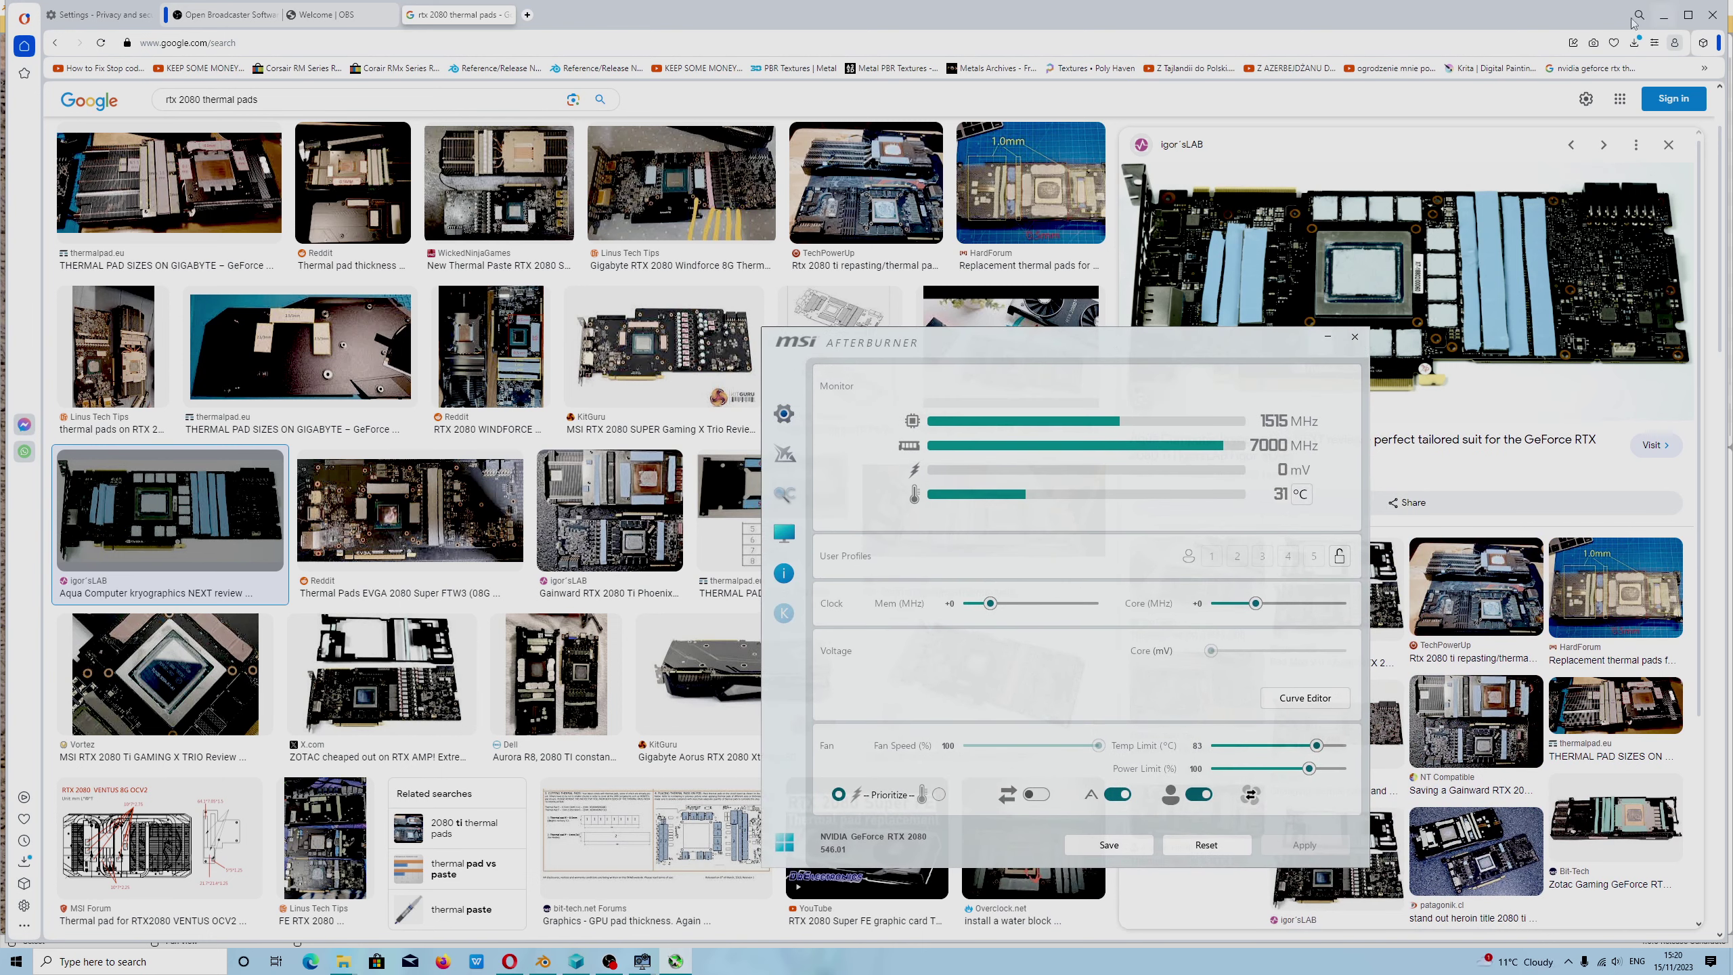
click(1354, 337)
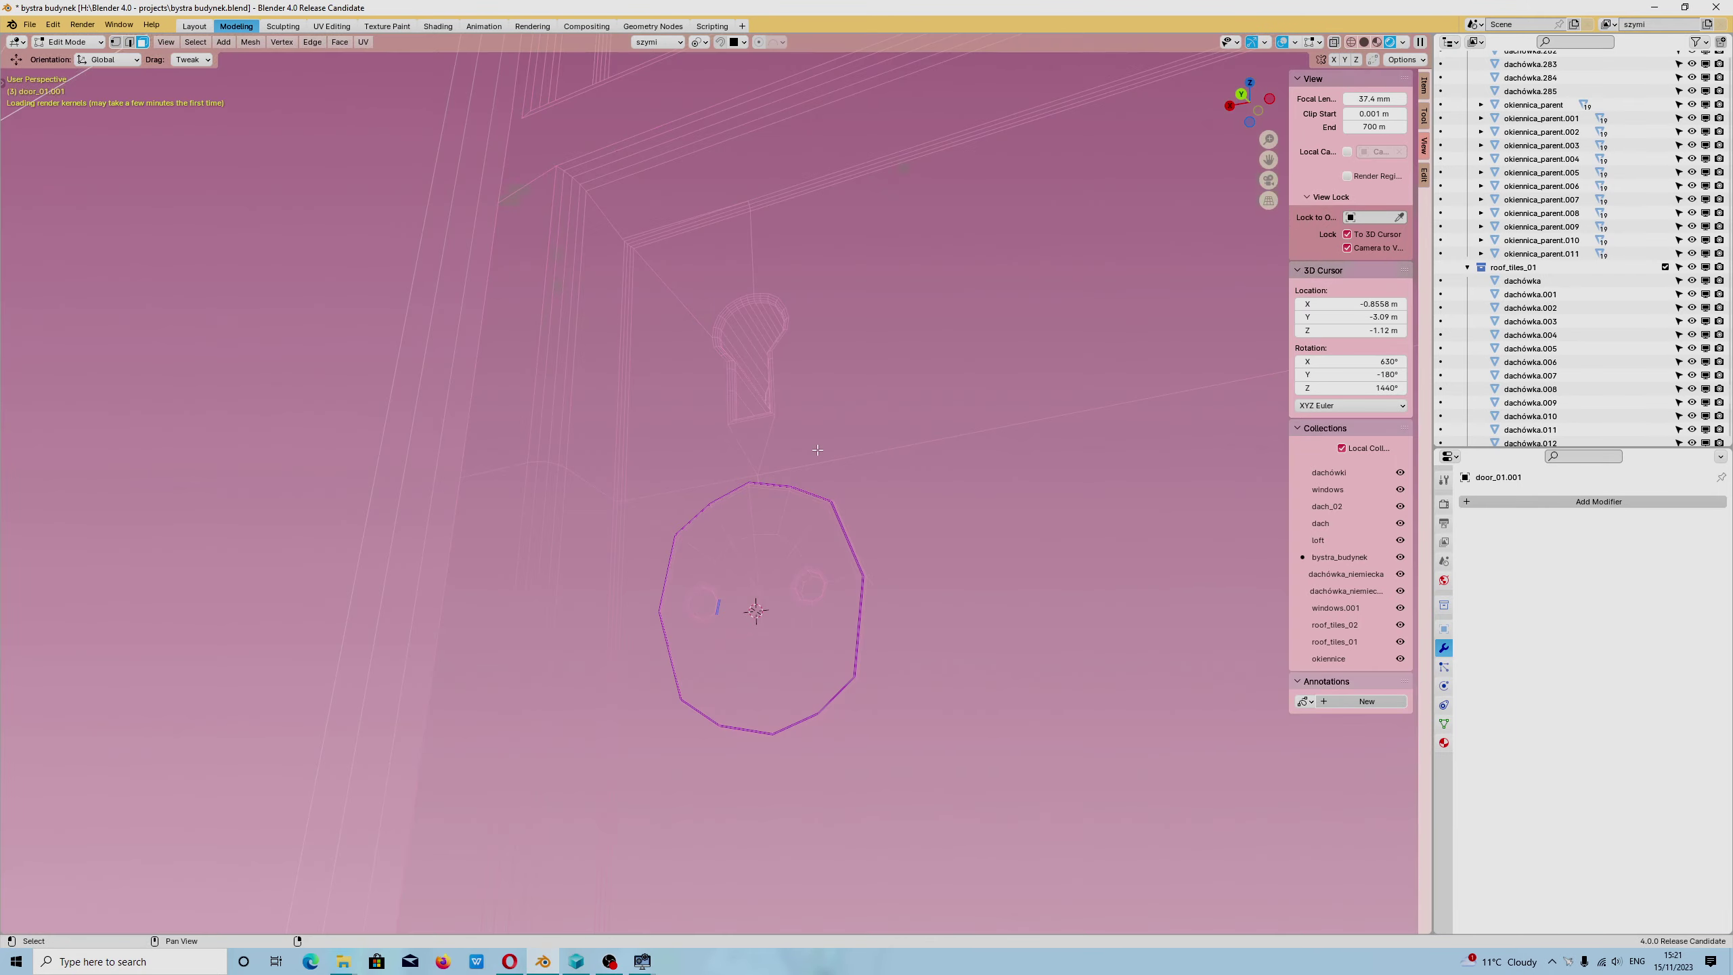
Preview the door in Rendered shading, orbiting around it, and show the GPU monitor.
click(1407, 43)
mouse_move(782, 530)
middle_down()
mouse_move(829, 585)
mouse_move(716, 619)
mouse_move(733, 601)
middle_up()
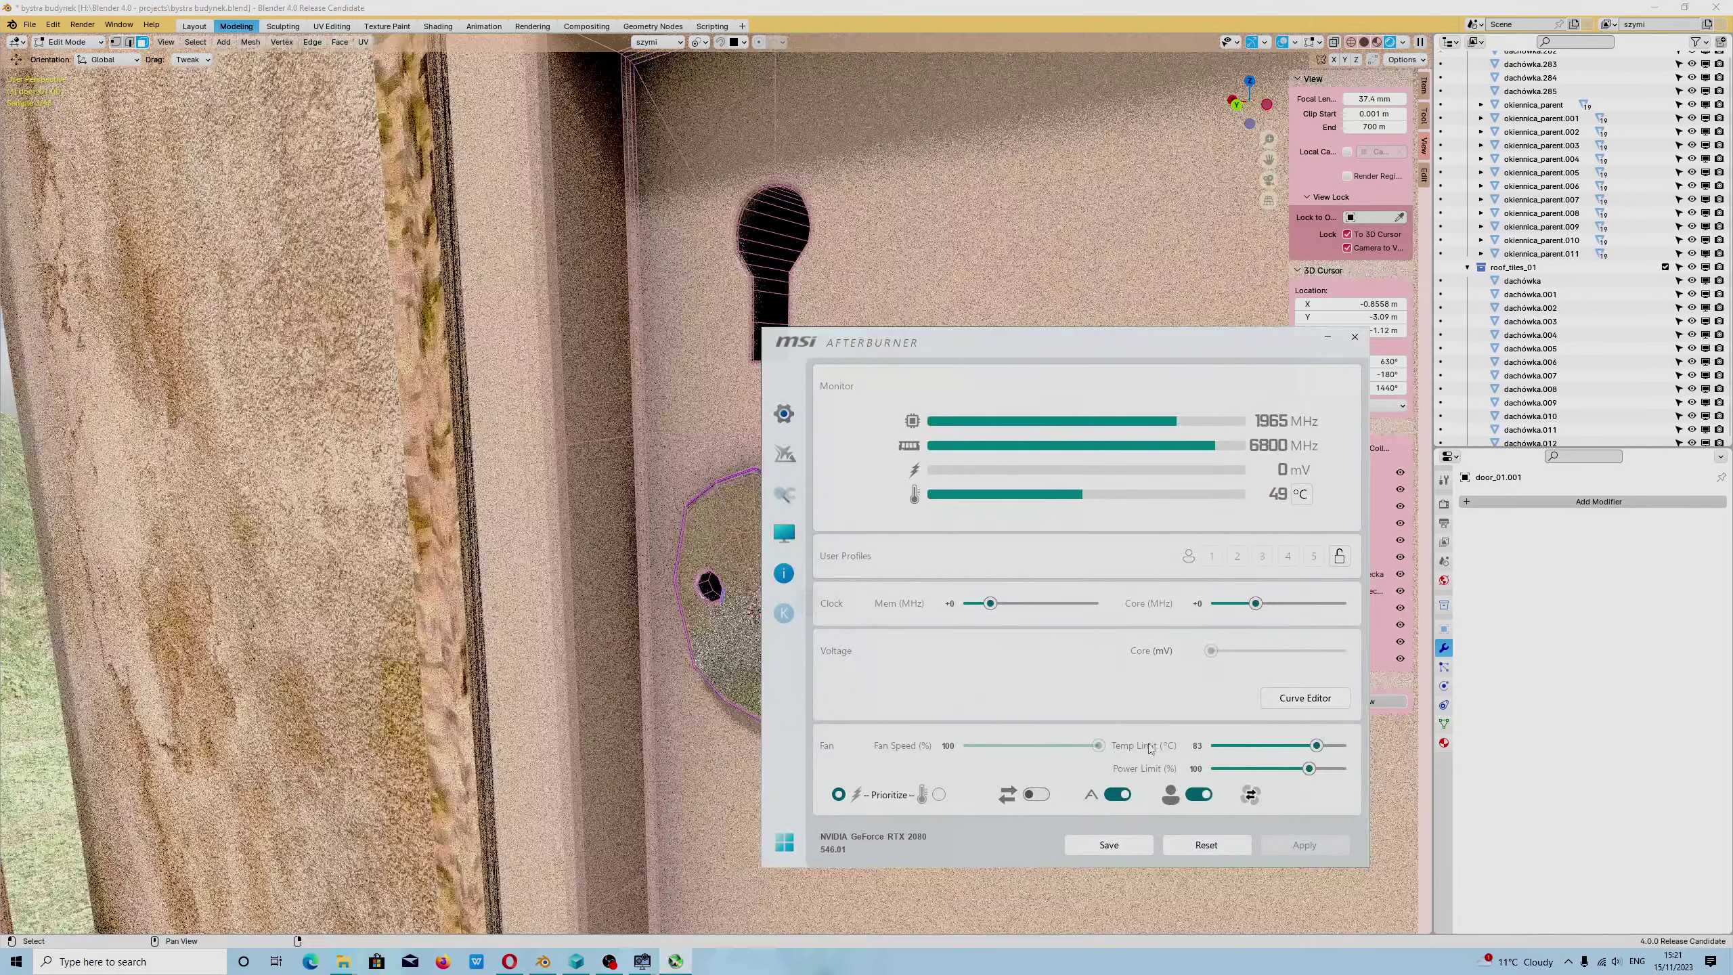
click(1354, 337)
Orbit and zoom around the rendered house, then return to Material Preview shading.
mouse_move(956, 580)
middle_down()
mouse_move(1010, 603)
mouse_move(899, 579)
mouse_move(1006, 595)
middle_up()
scroll(899, 578, down, 6)
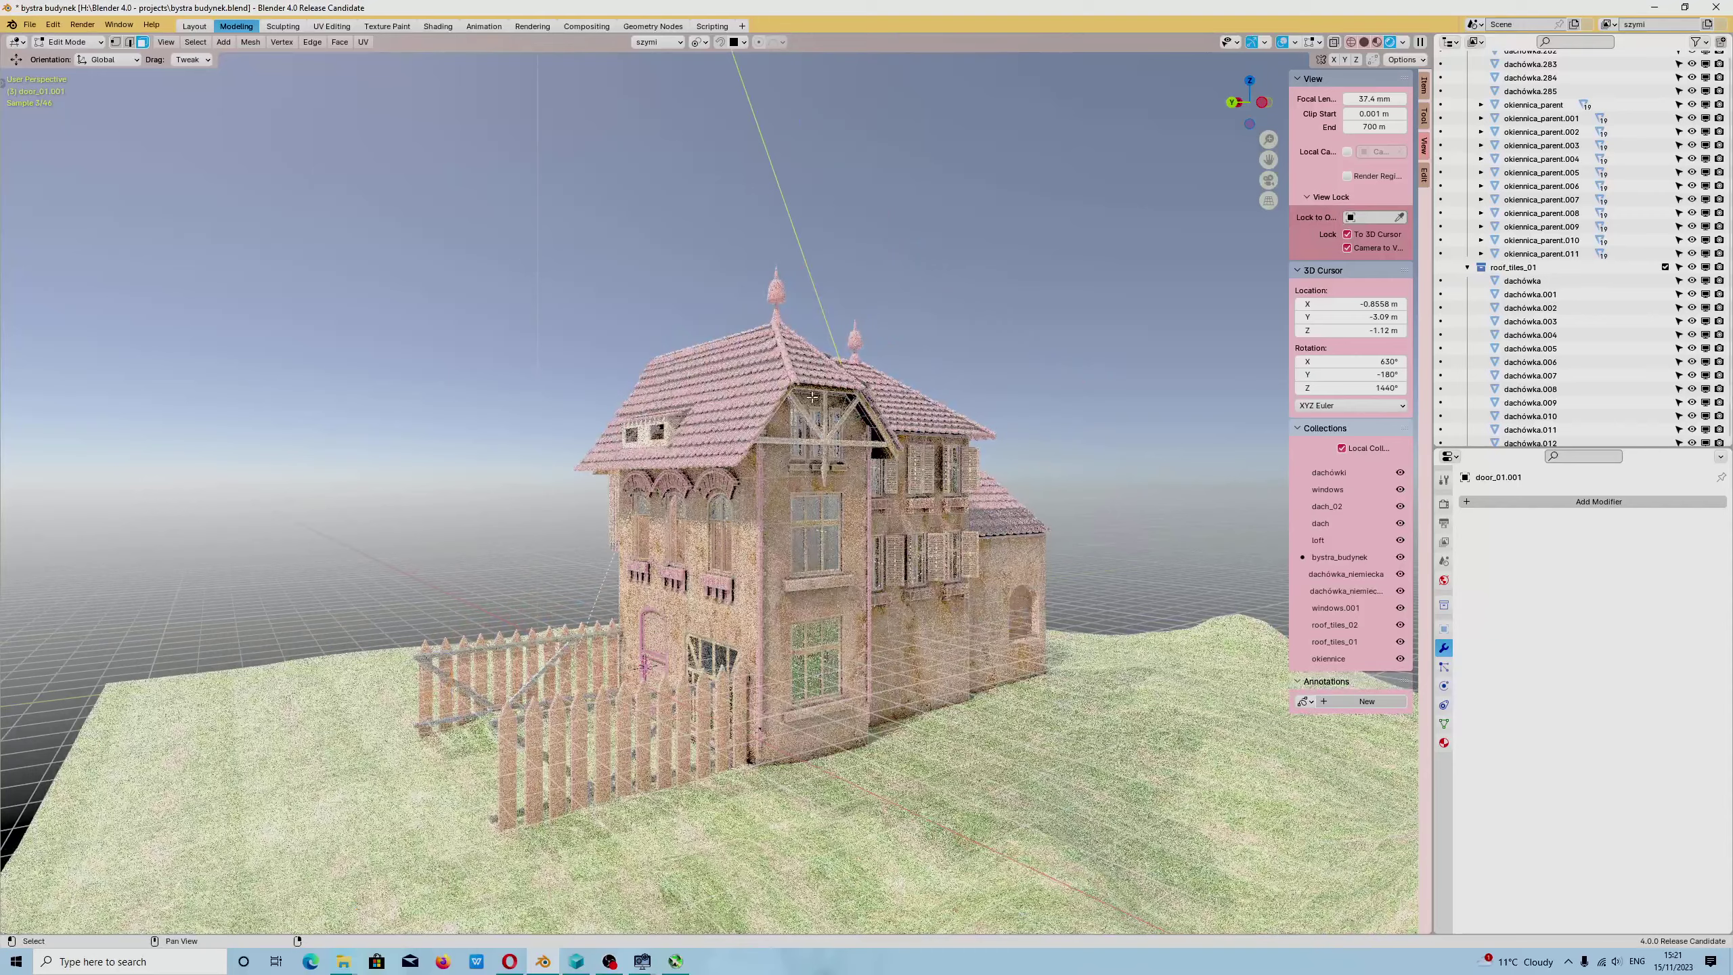
scroll(1006, 595, up, 6)
scroll(1006, 595, down, 2)
middle_drag(1007, 595, 818, 587)
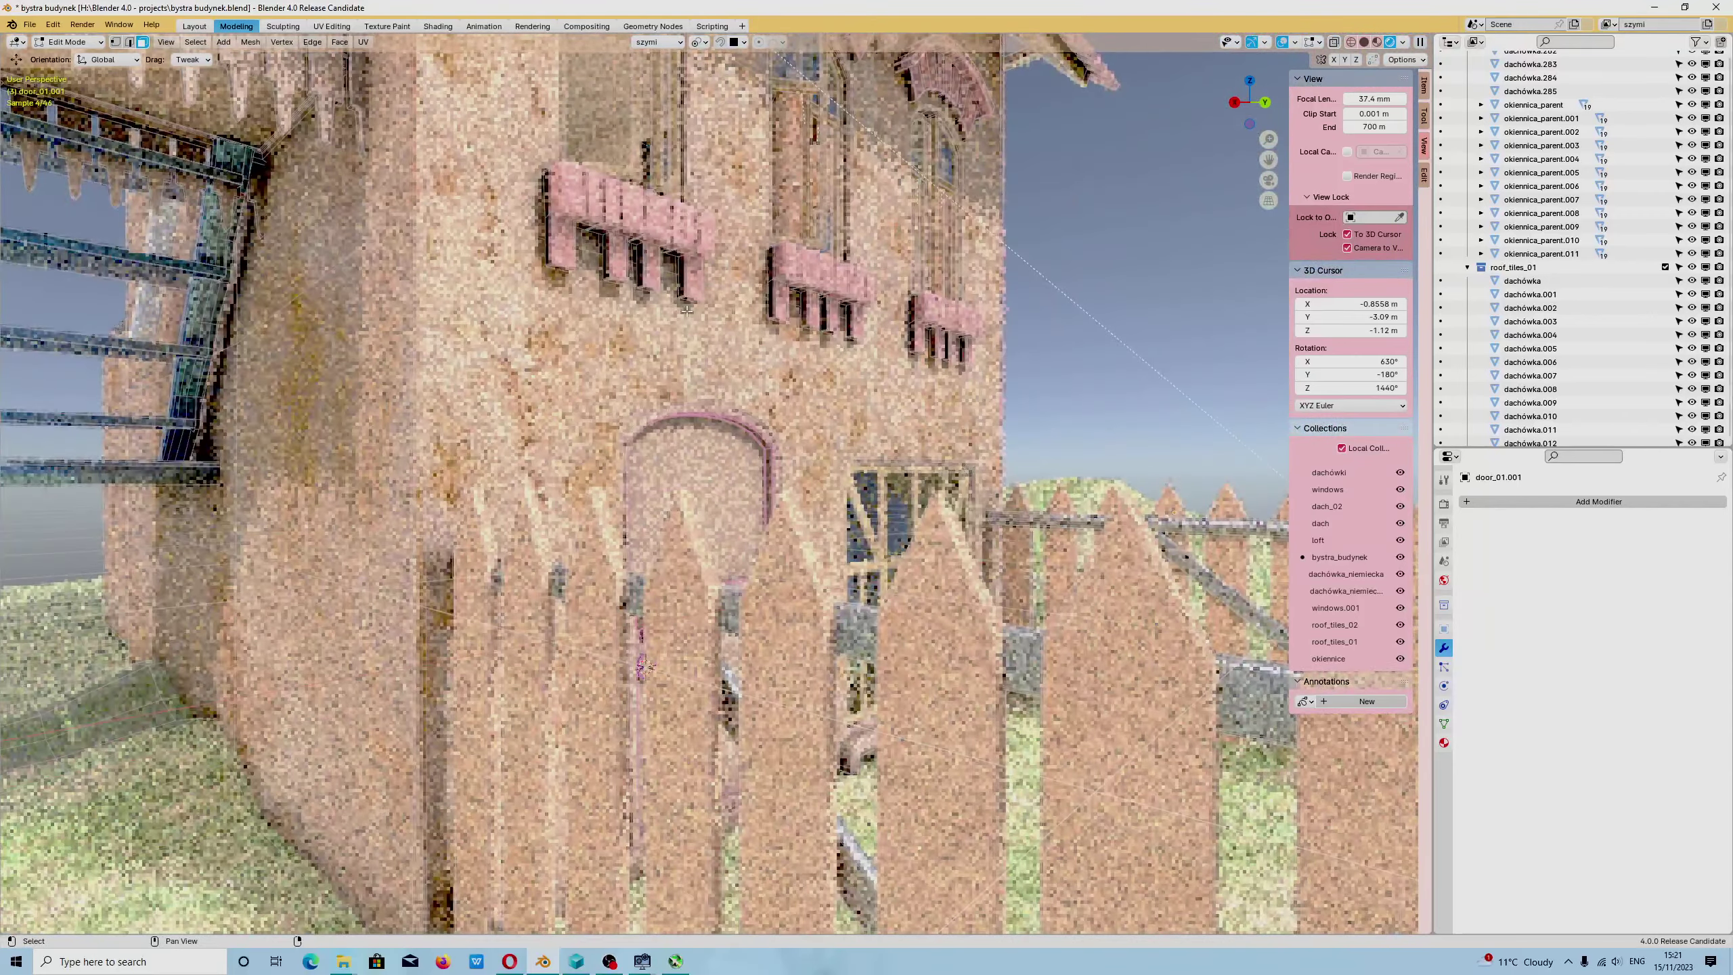
scroll(818, 587, down, 4)
key(z)
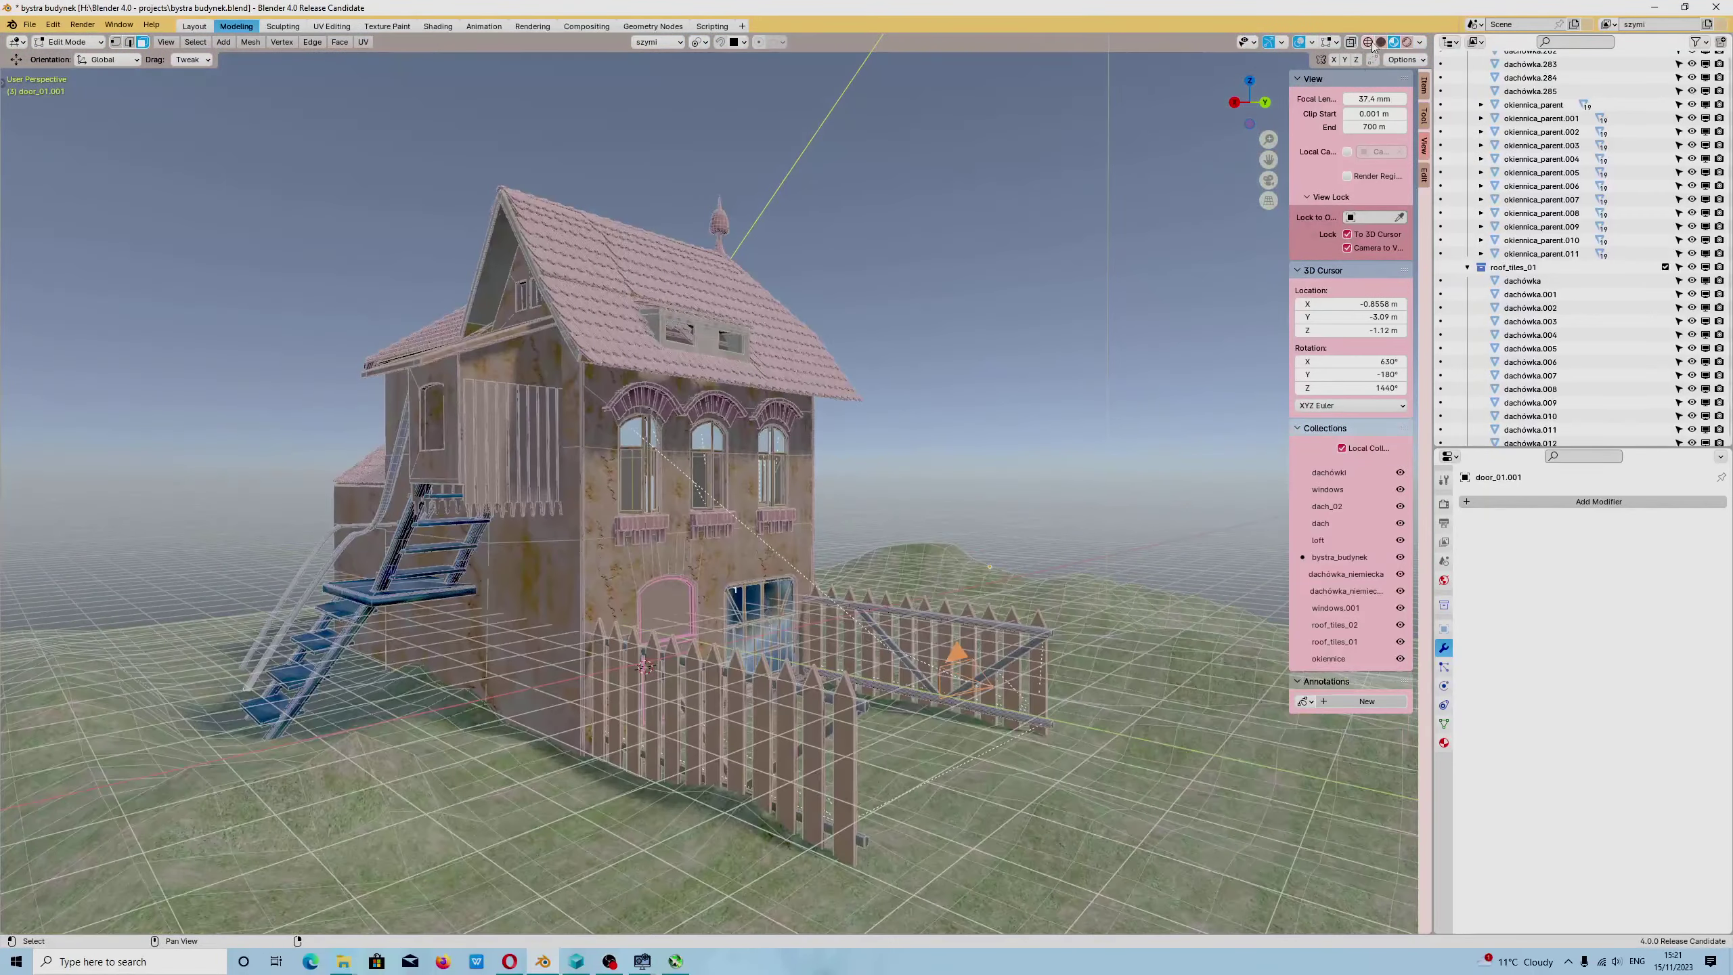
Check GPU load in Afterburner and the Task Manager GPU graphs, minimizing each.
click(676, 961)
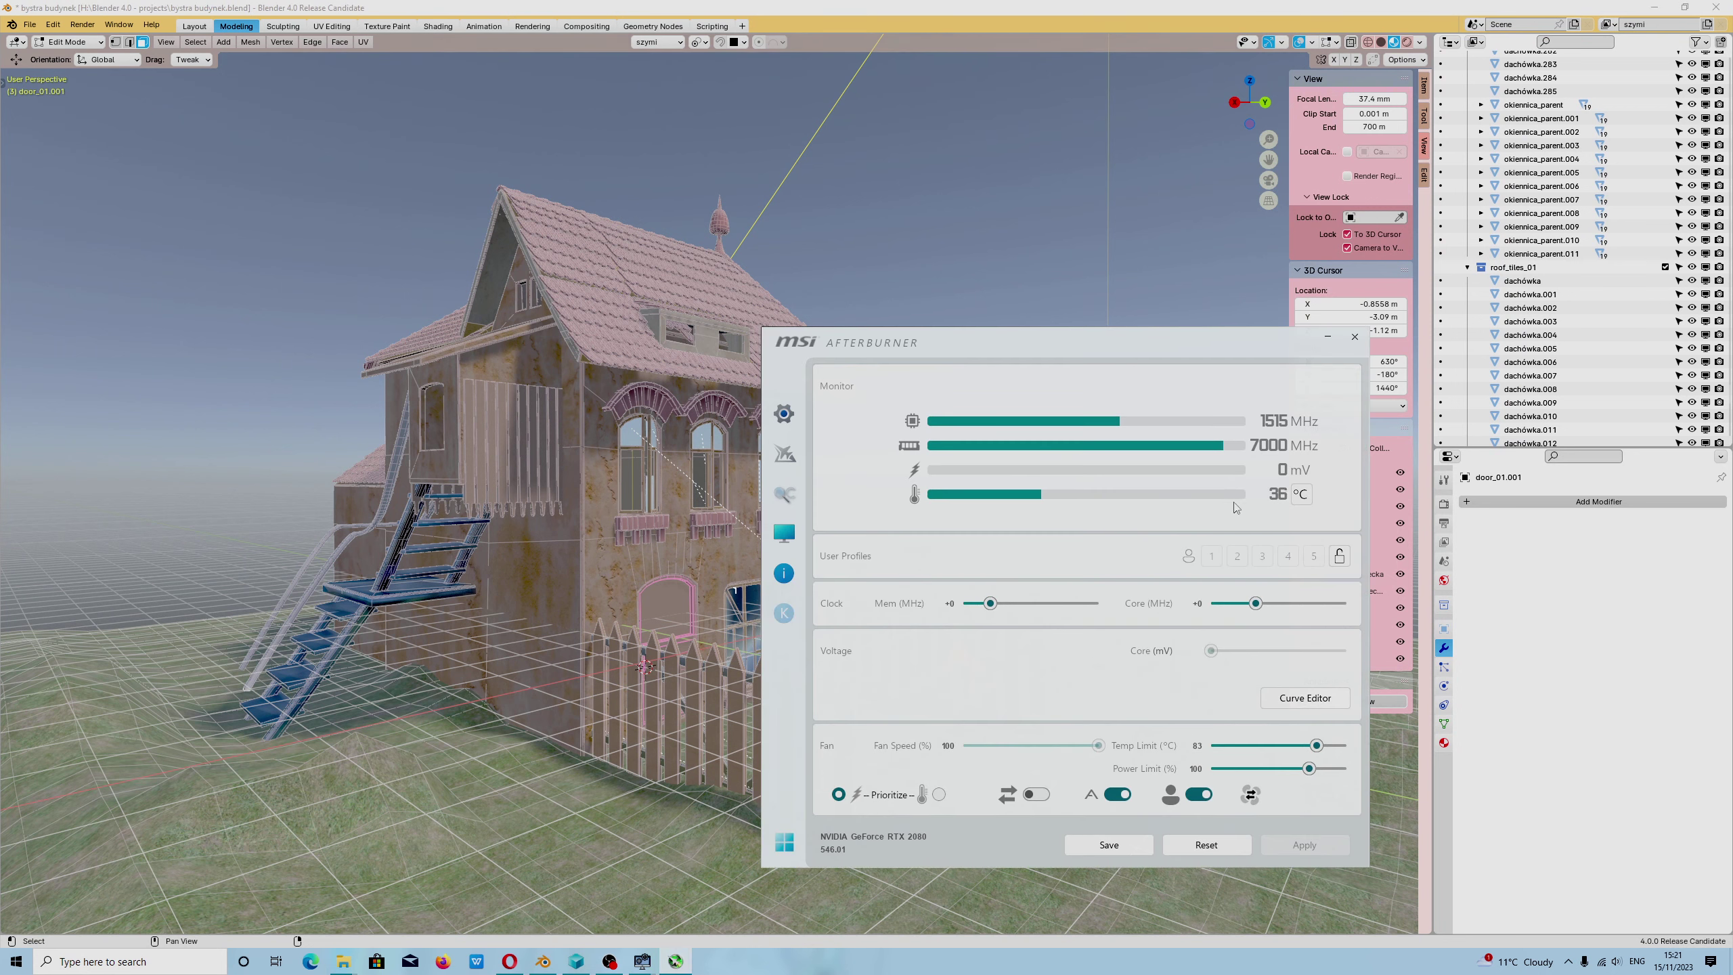
click(1327, 337)
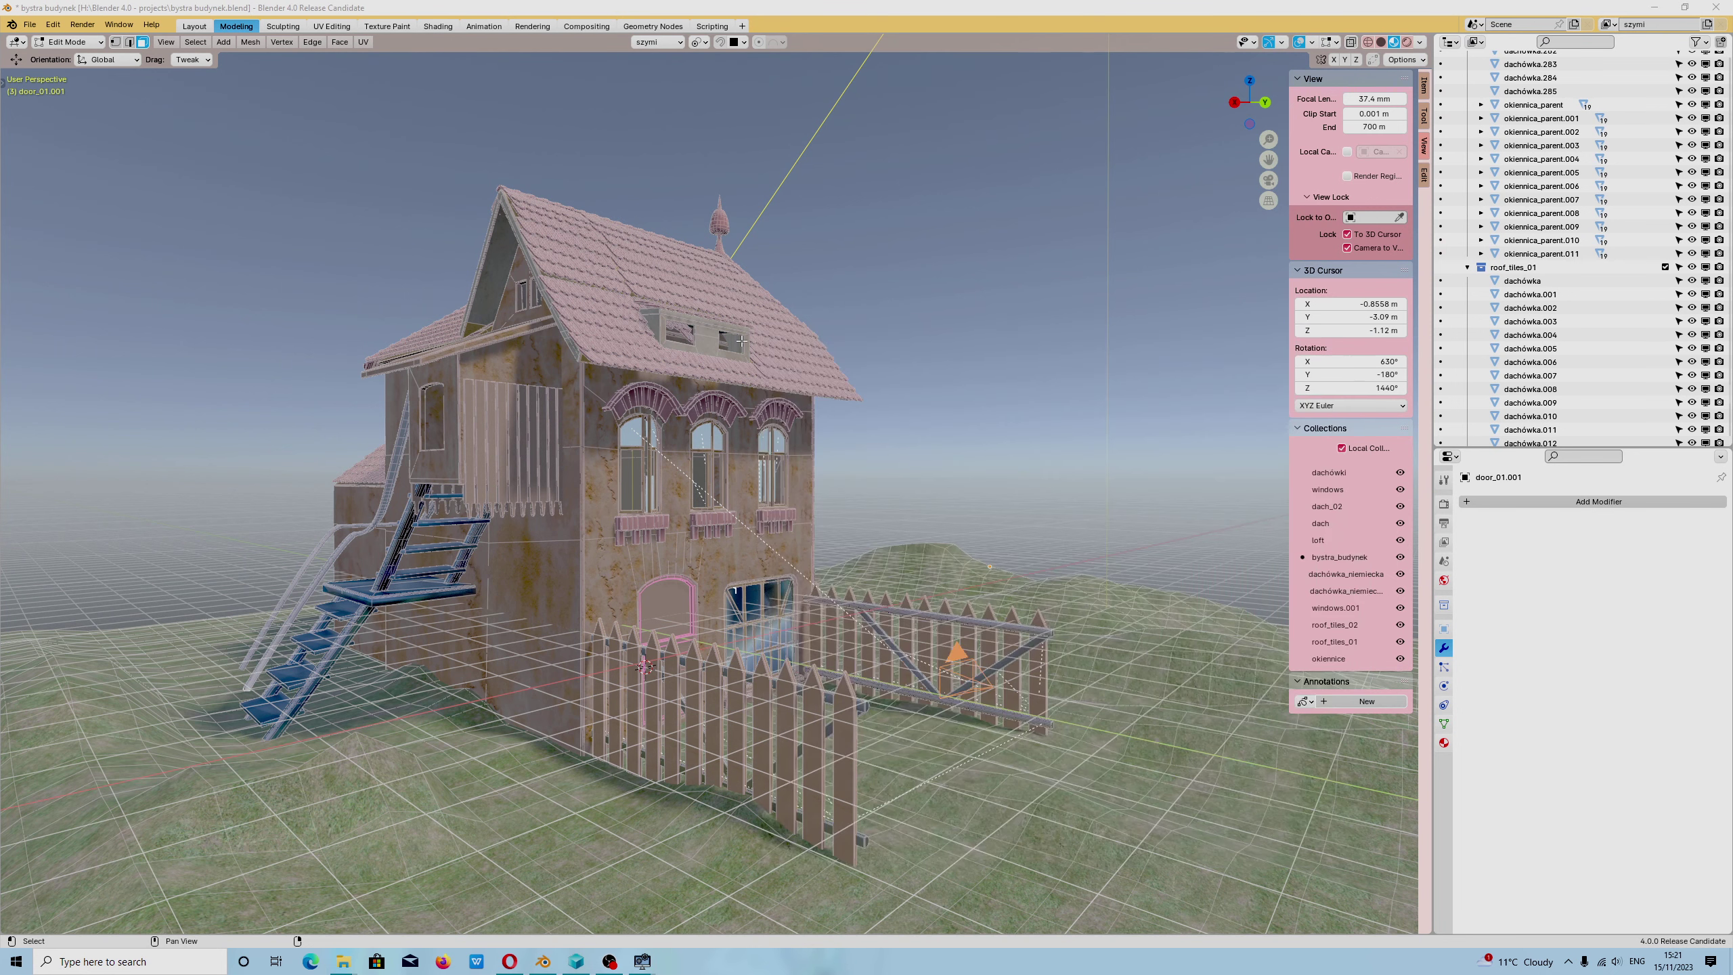
mouse_move(907, 478)
middle_down()
mouse_move(742, 419)
mouse_move(751, 713)
middle_up()
scroll(742, 419, down, 5)
scroll(751, 712, up, 3)
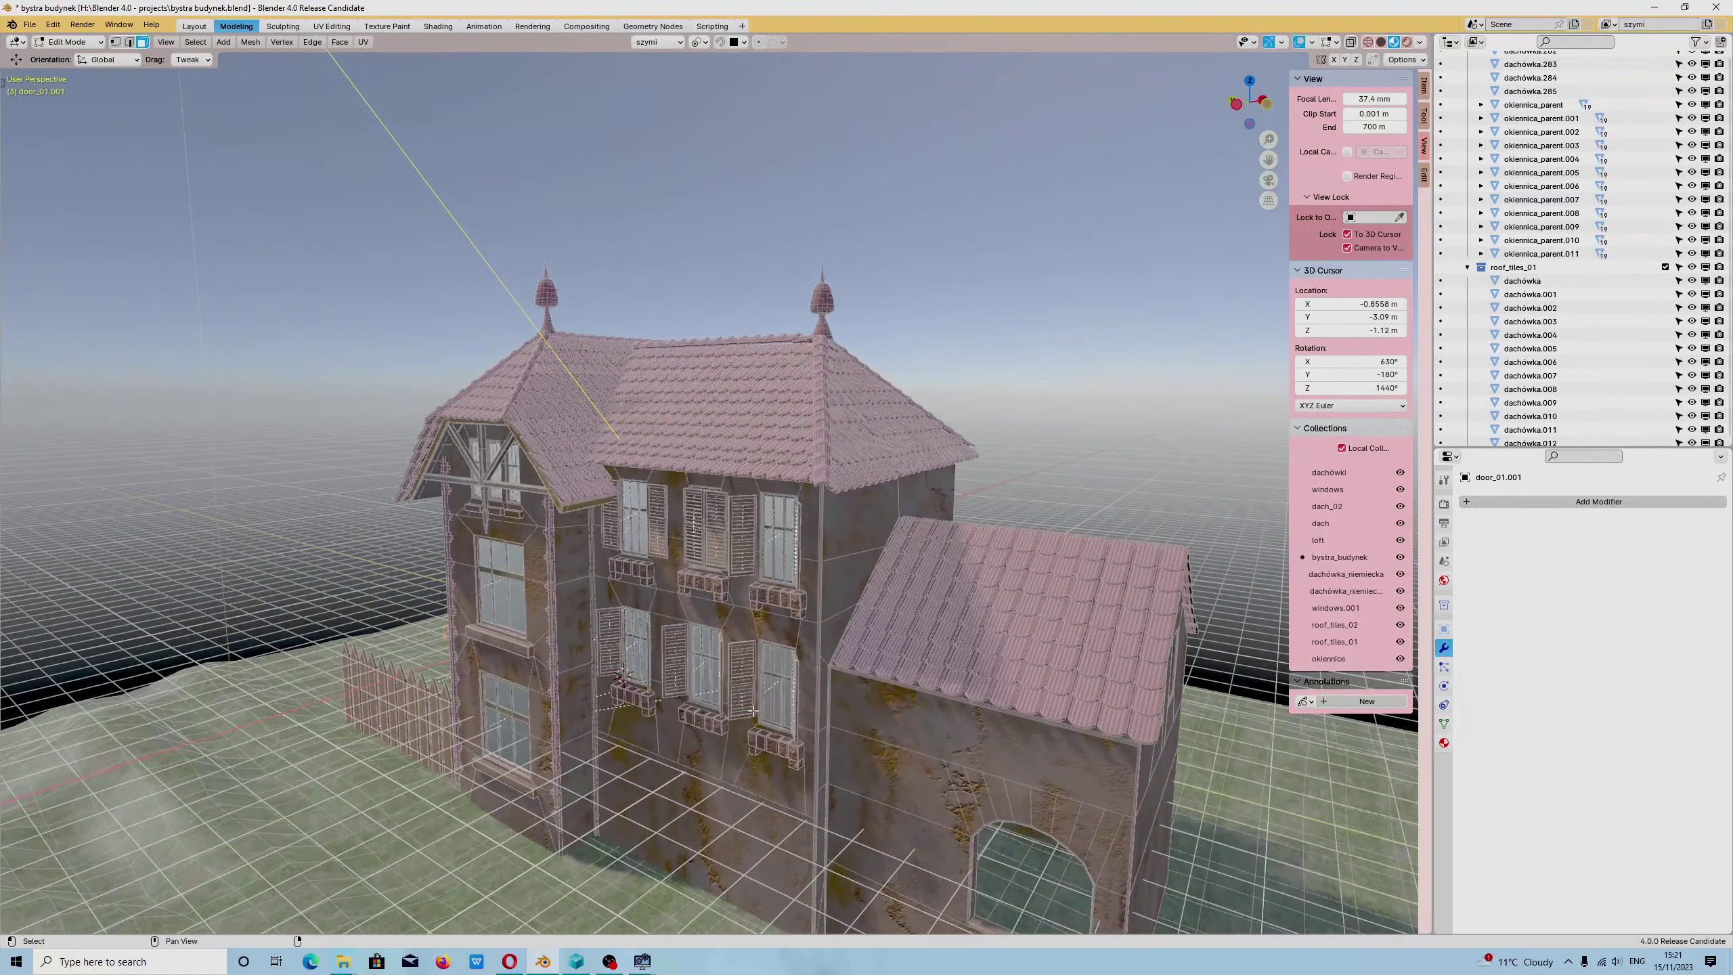
mouse_move(643, 961)
click(714, 887)
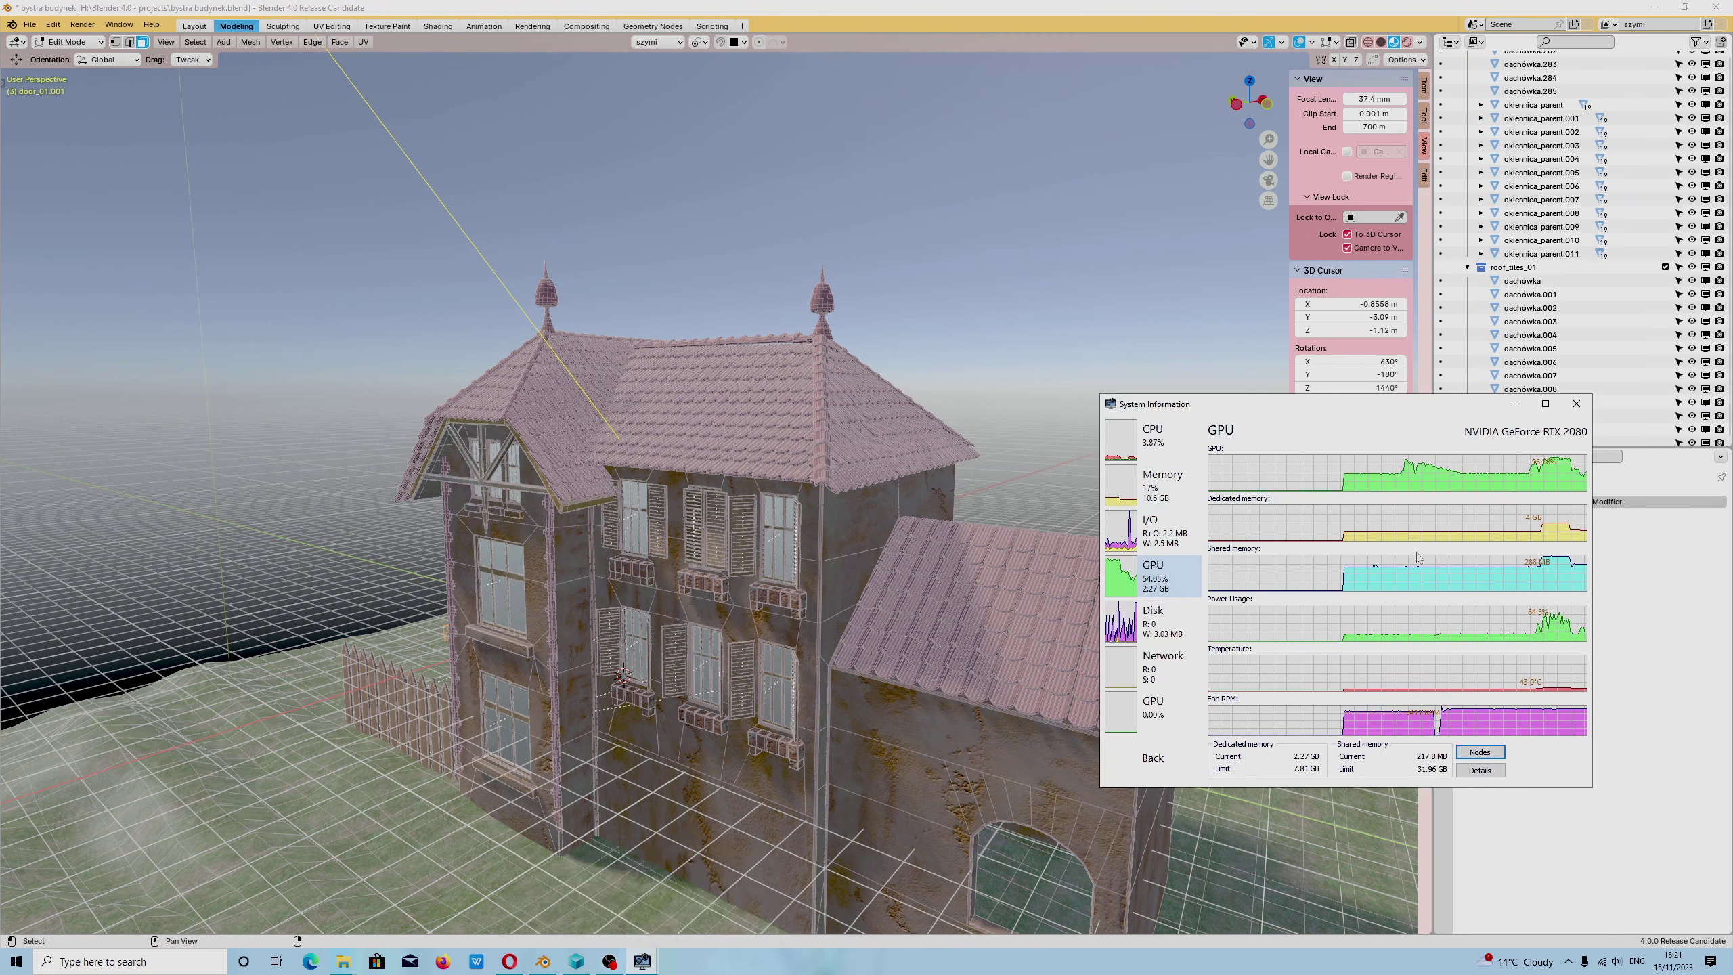
click(1515, 403)
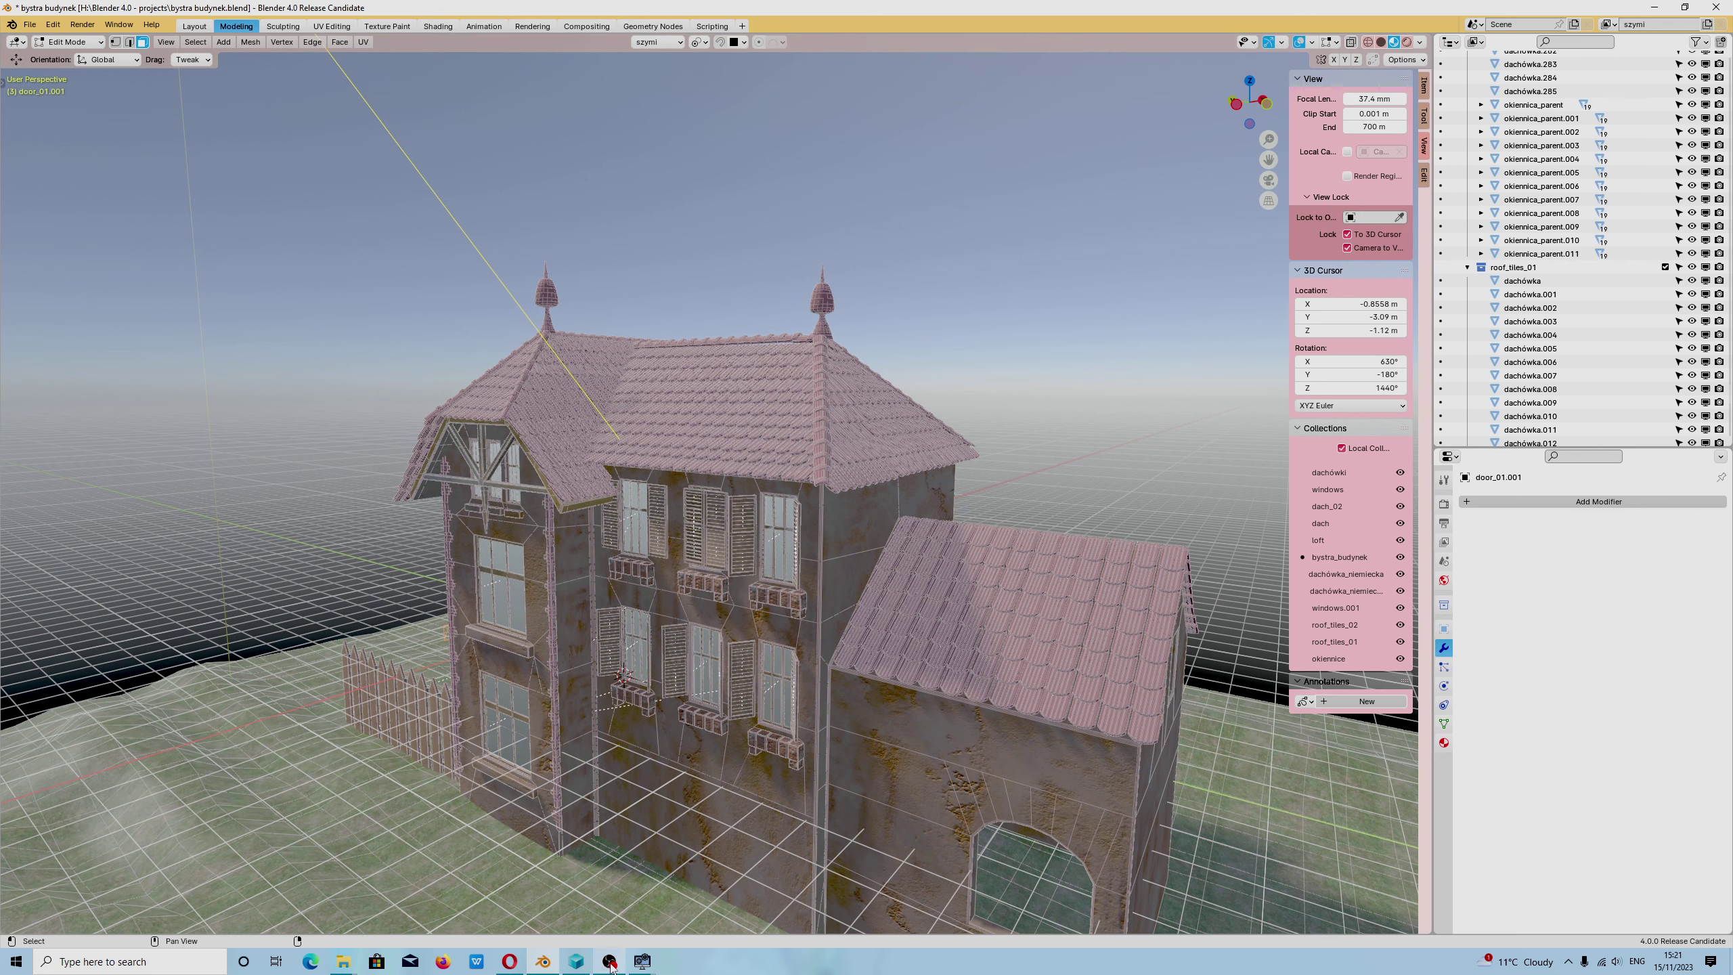
Bring OBS forward briefly, then minimize it to return to the house.
click(641, 961)
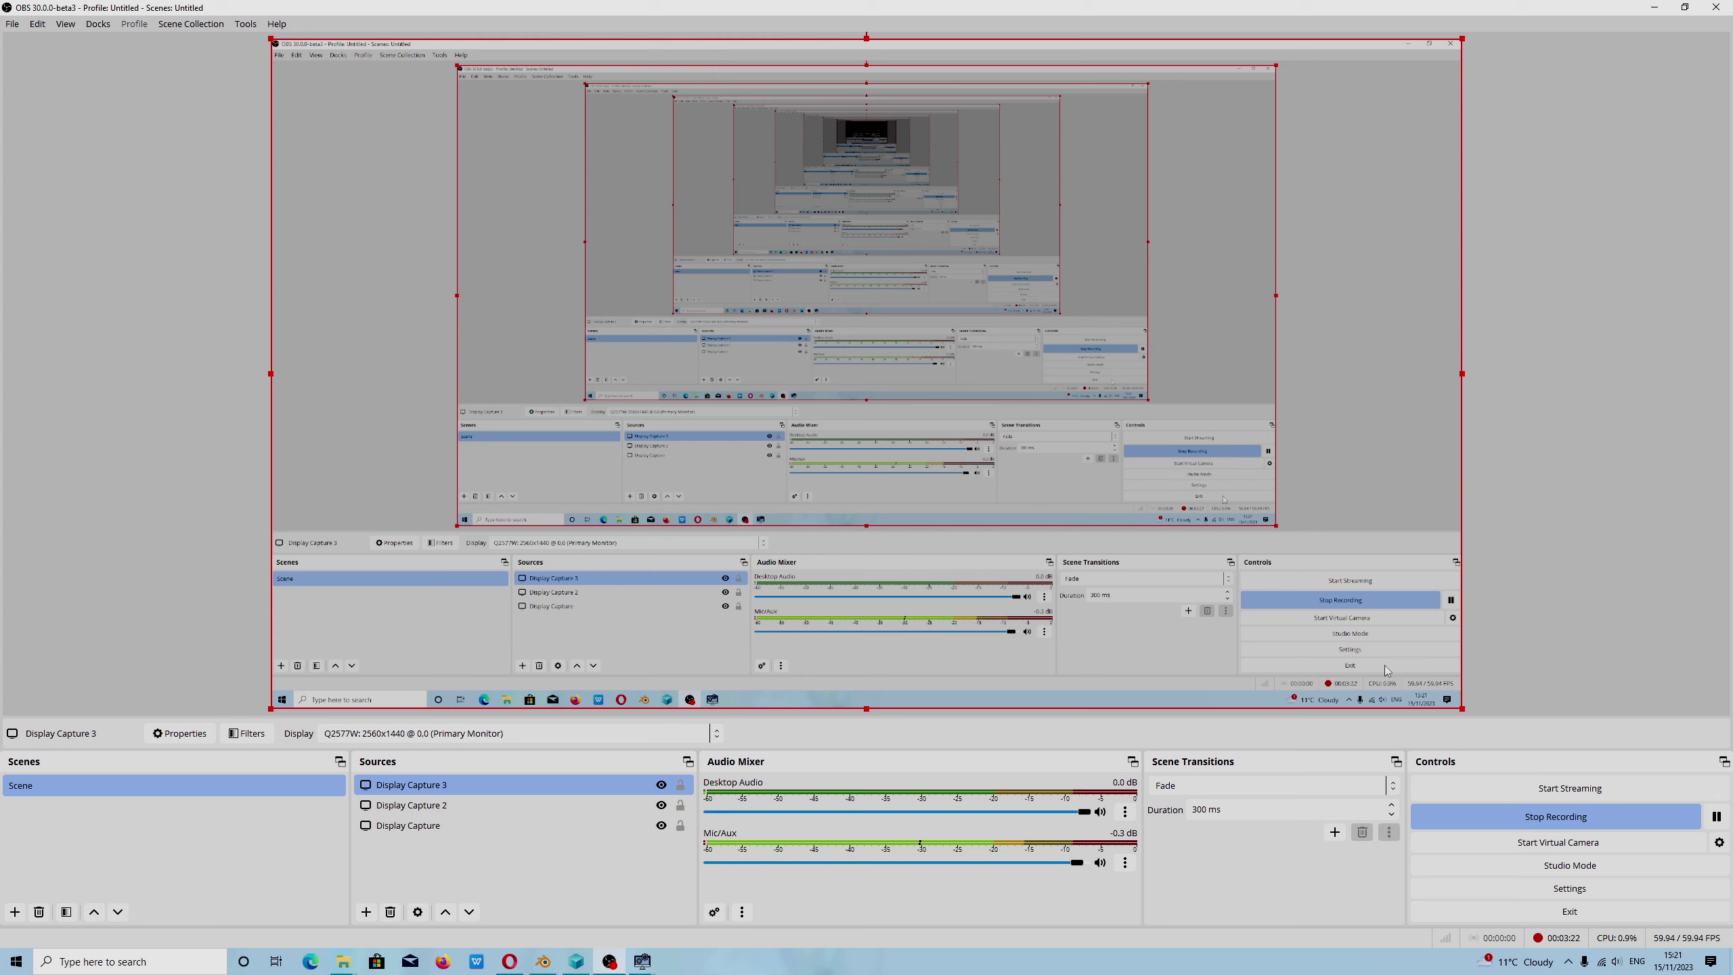
click(1654, 7)
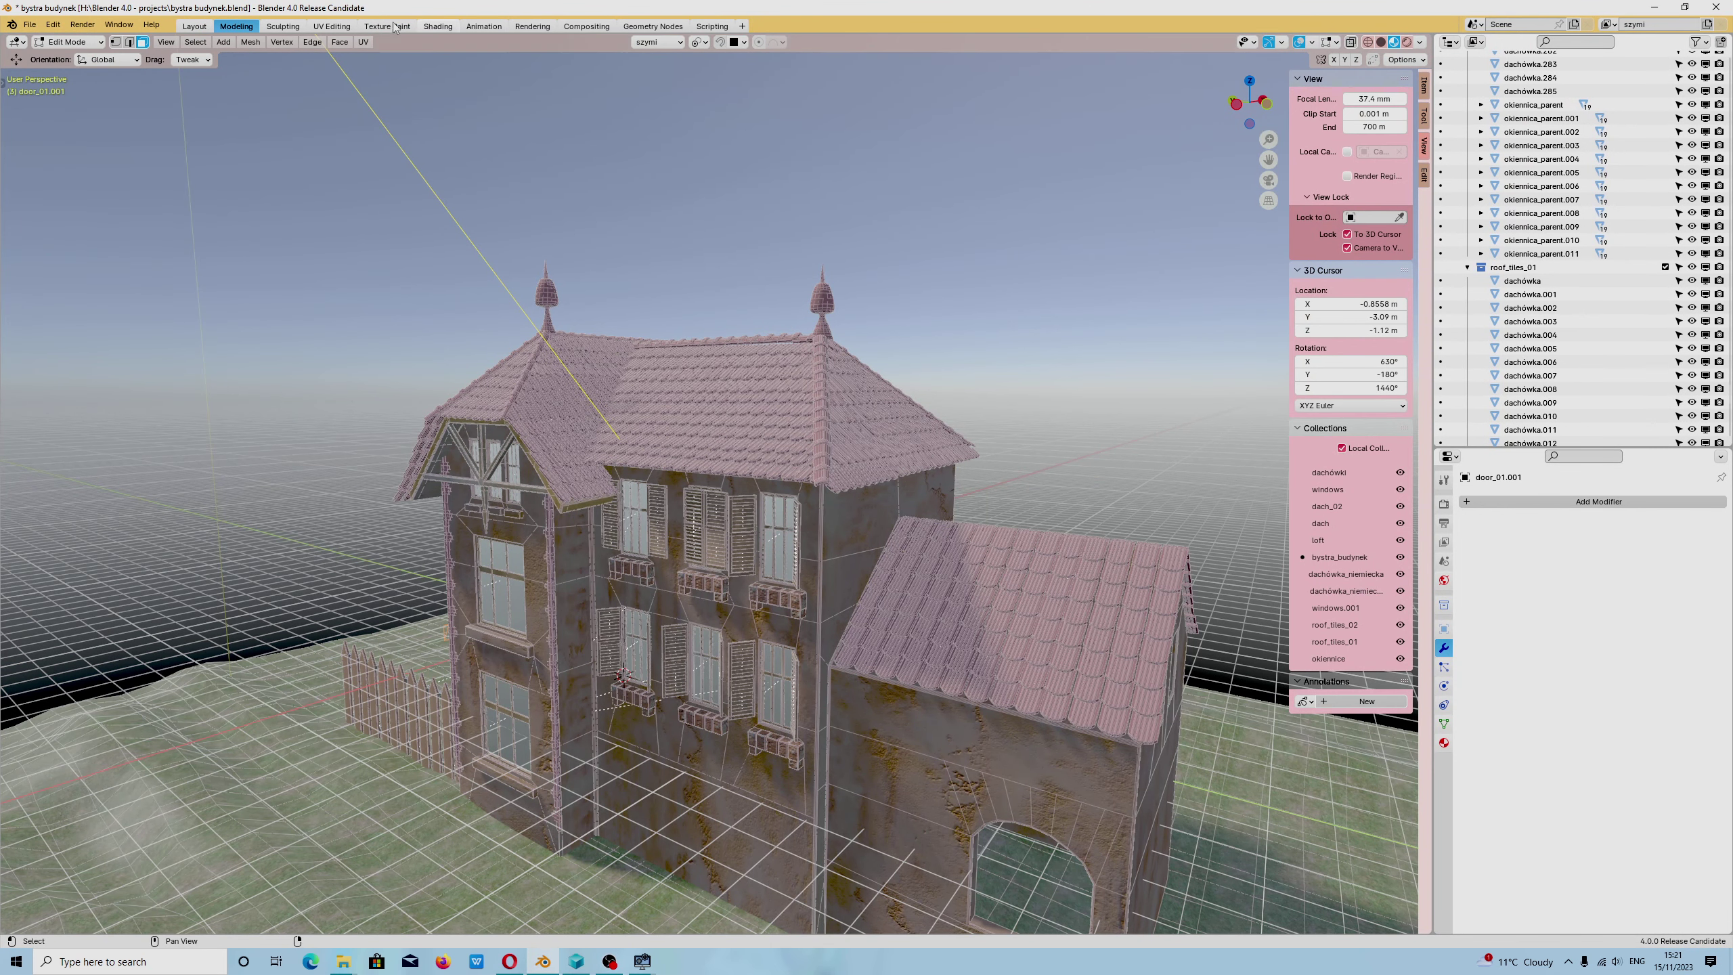
click(83, 25)
In the Animation workspace, move and raise the camera to reframe the house front.
click(482, 27)
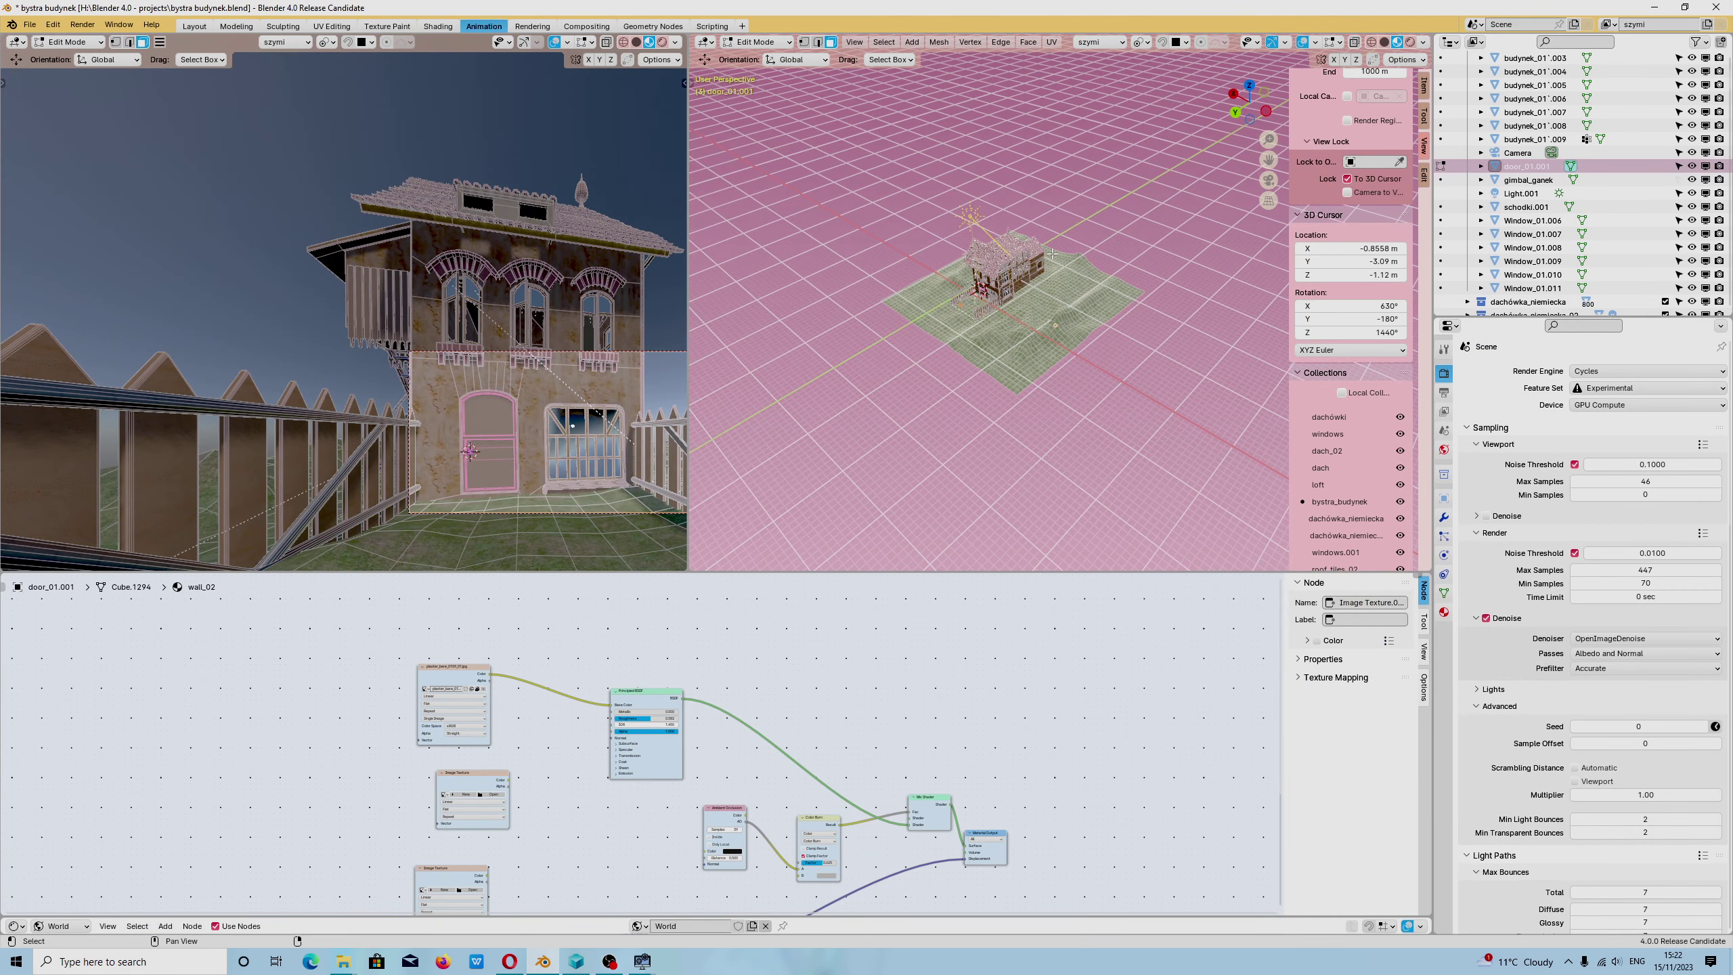
scroll(1023, 265, up, 2)
key(Tab)
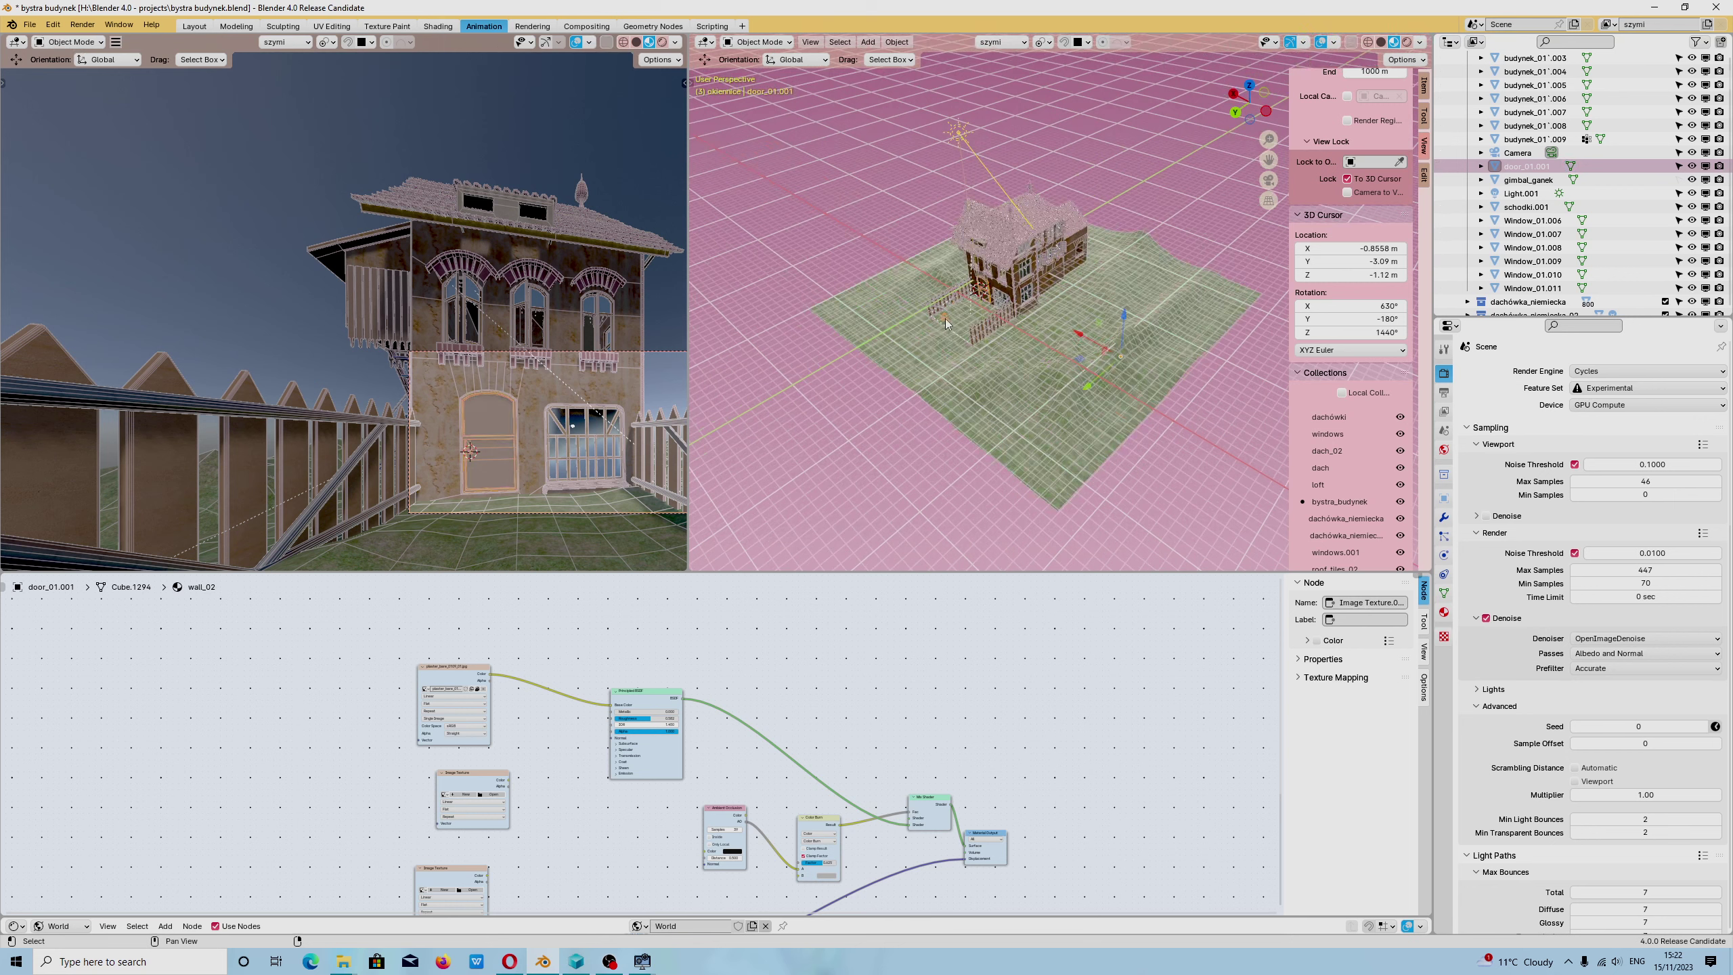
click(946, 324)
drag(915, 345, 911, 291)
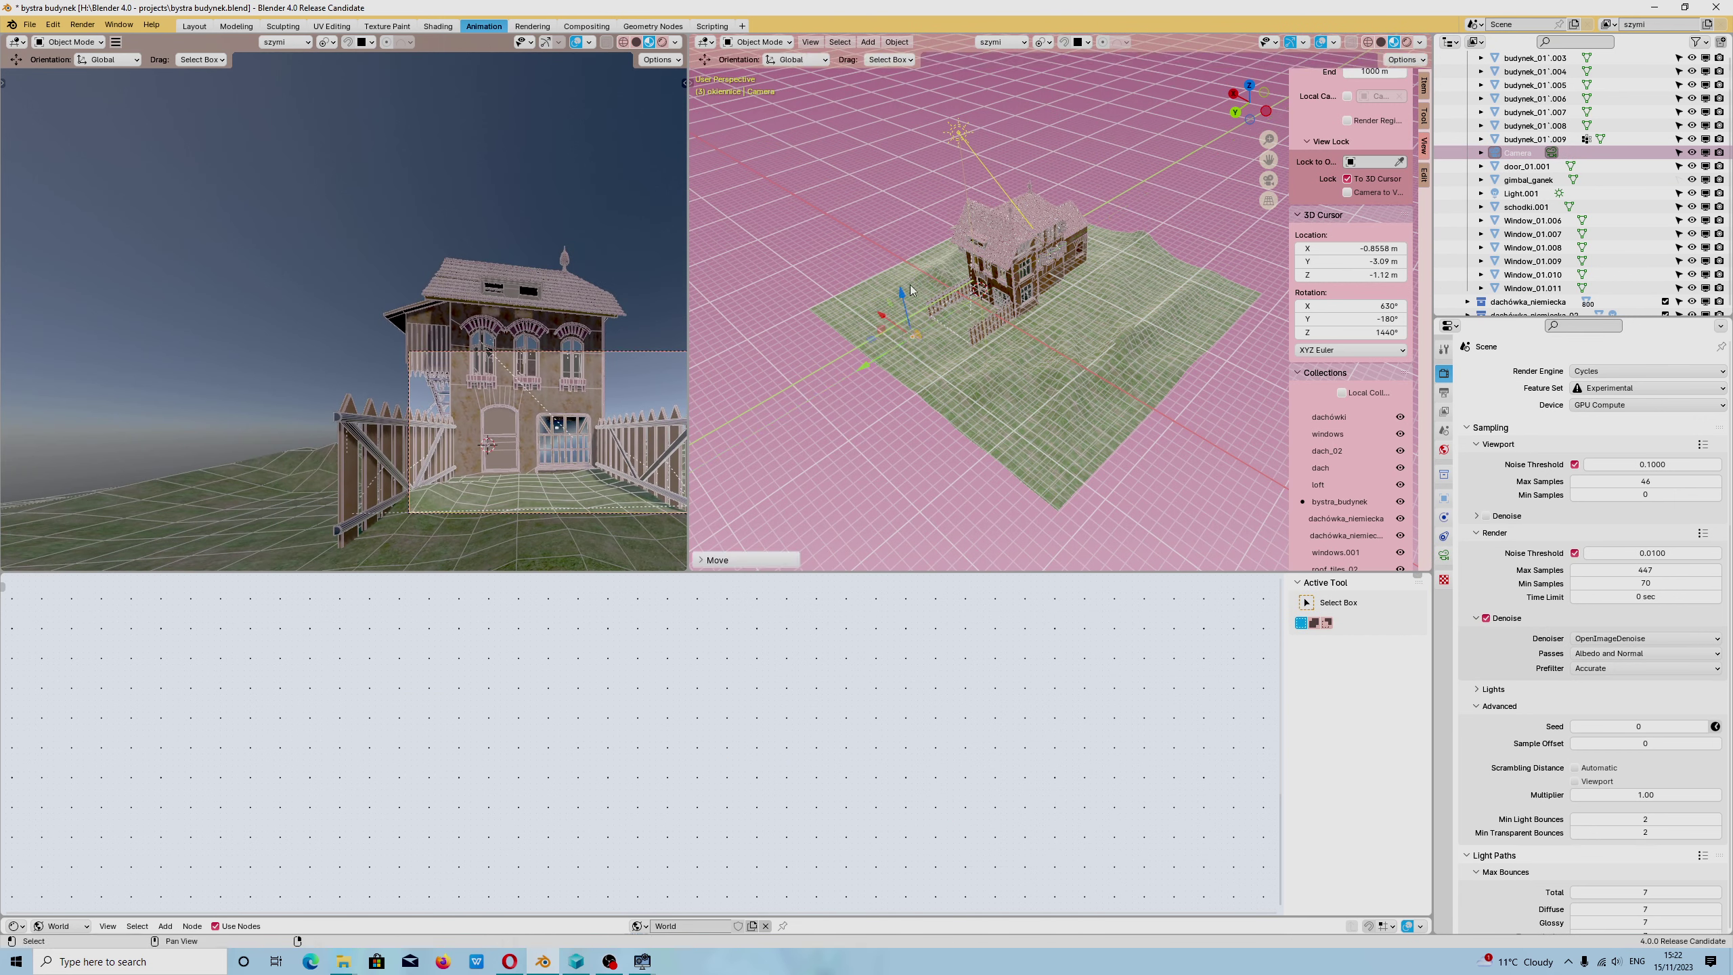
key(g)
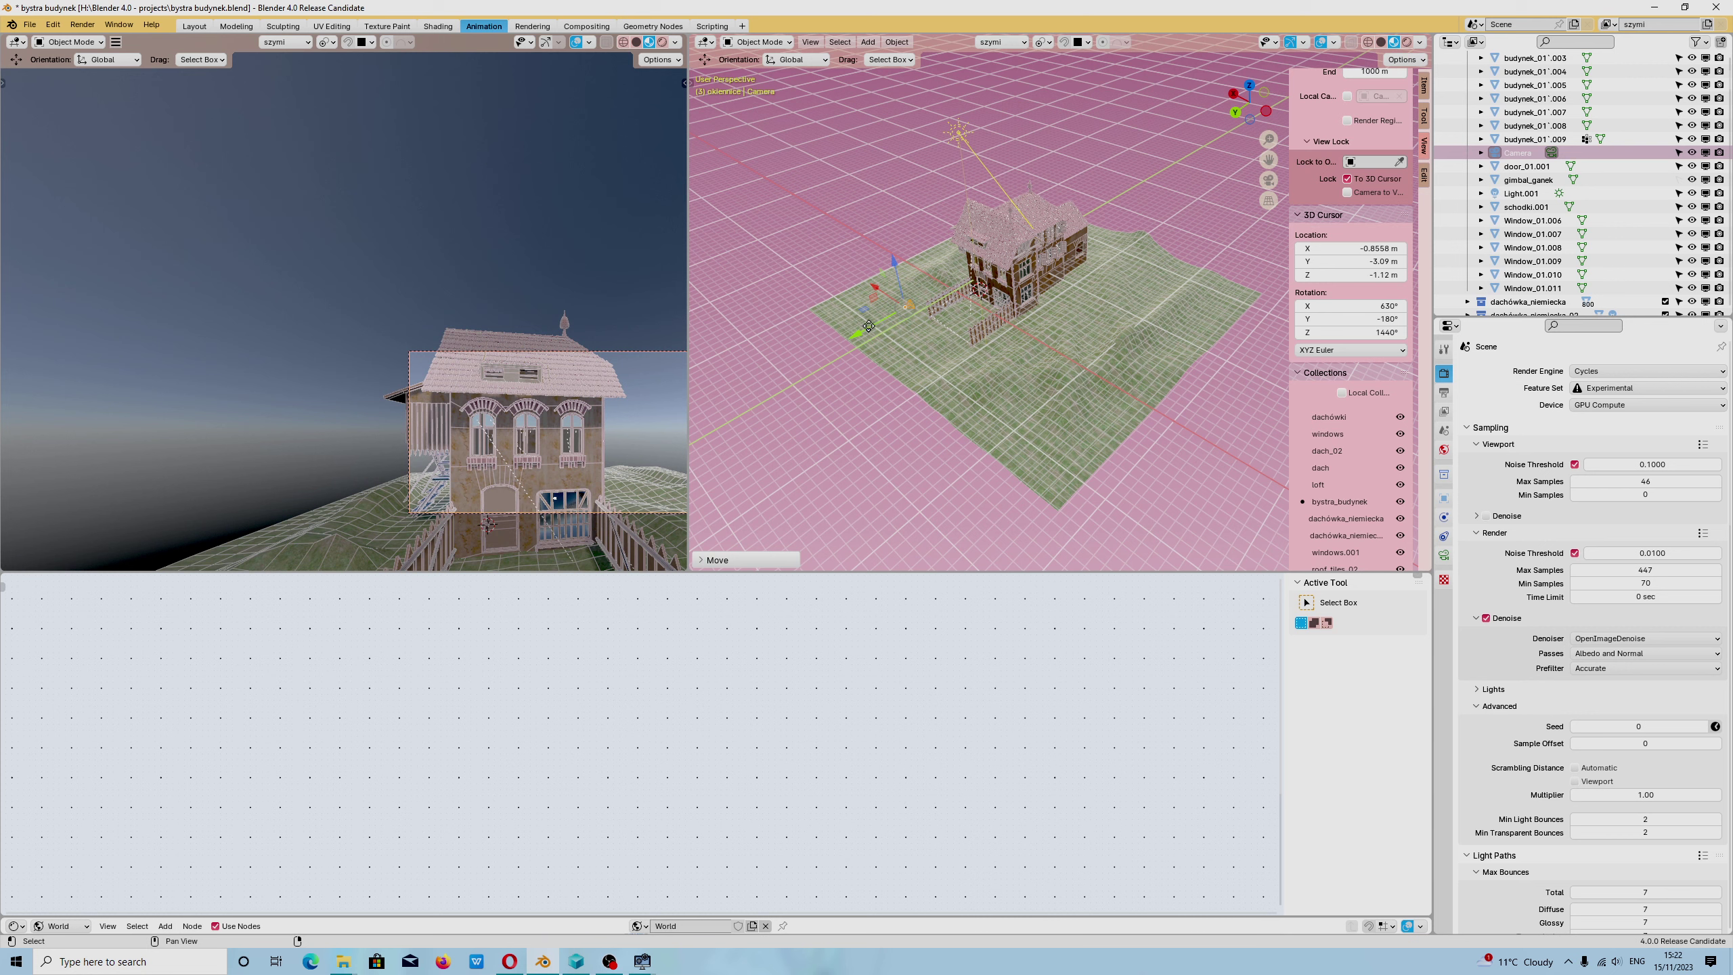
click(849, 337)
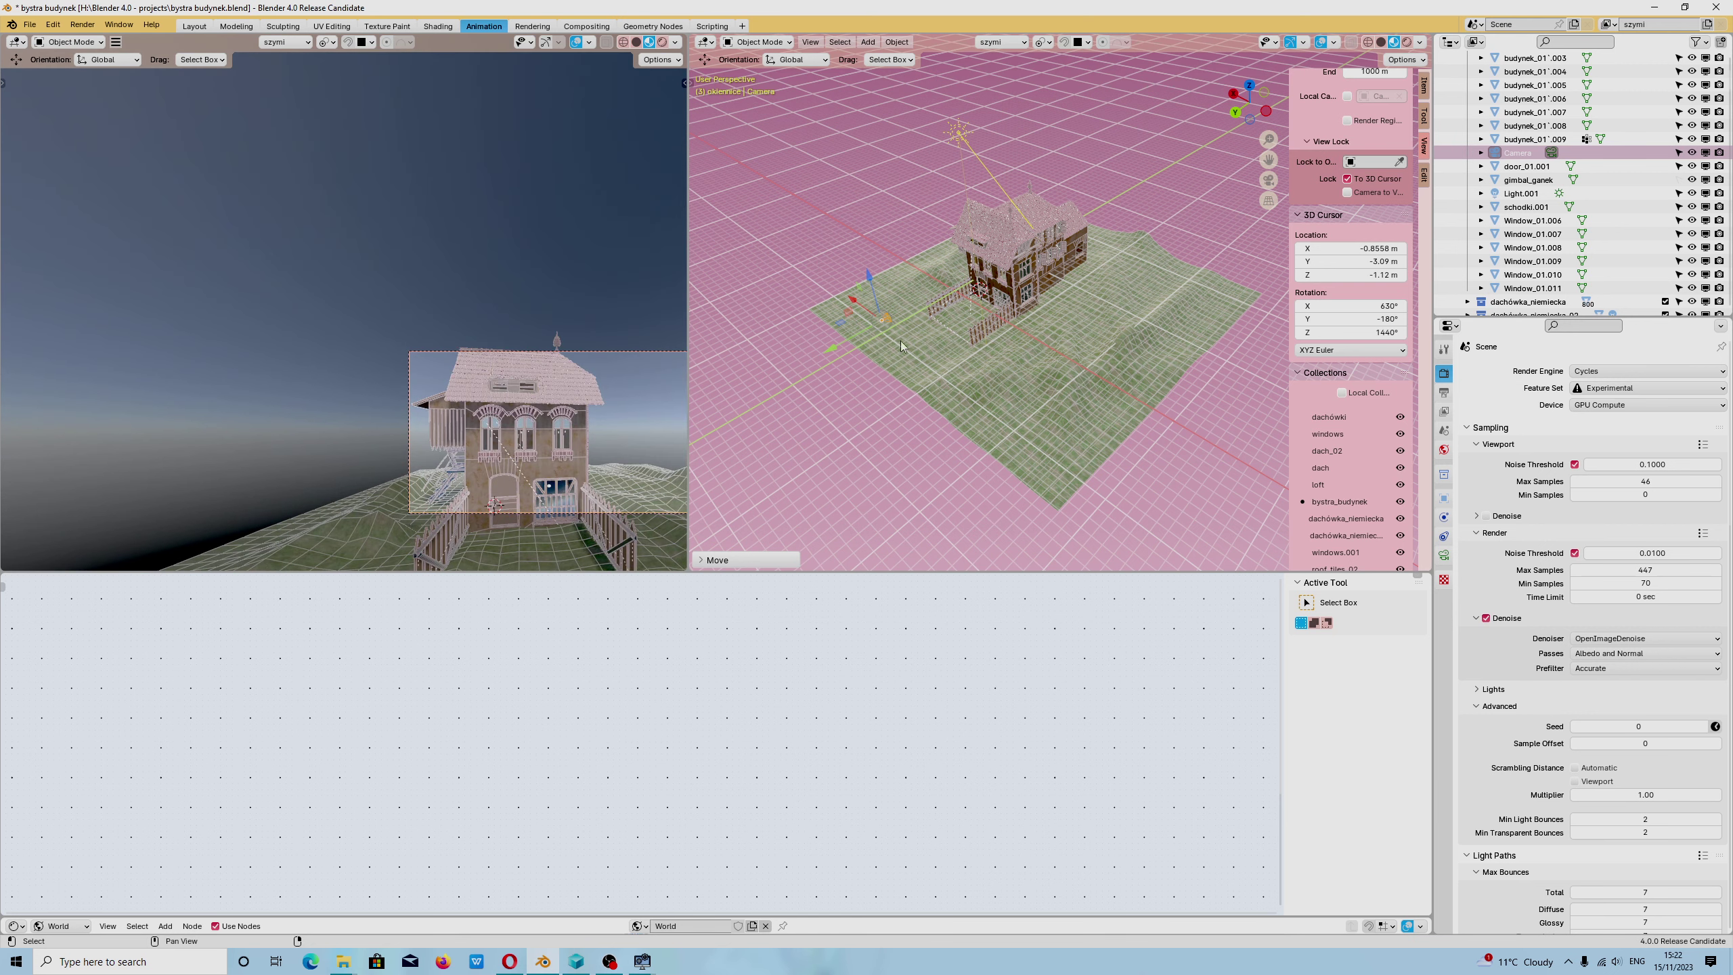
drag(870, 286, 867, 275)
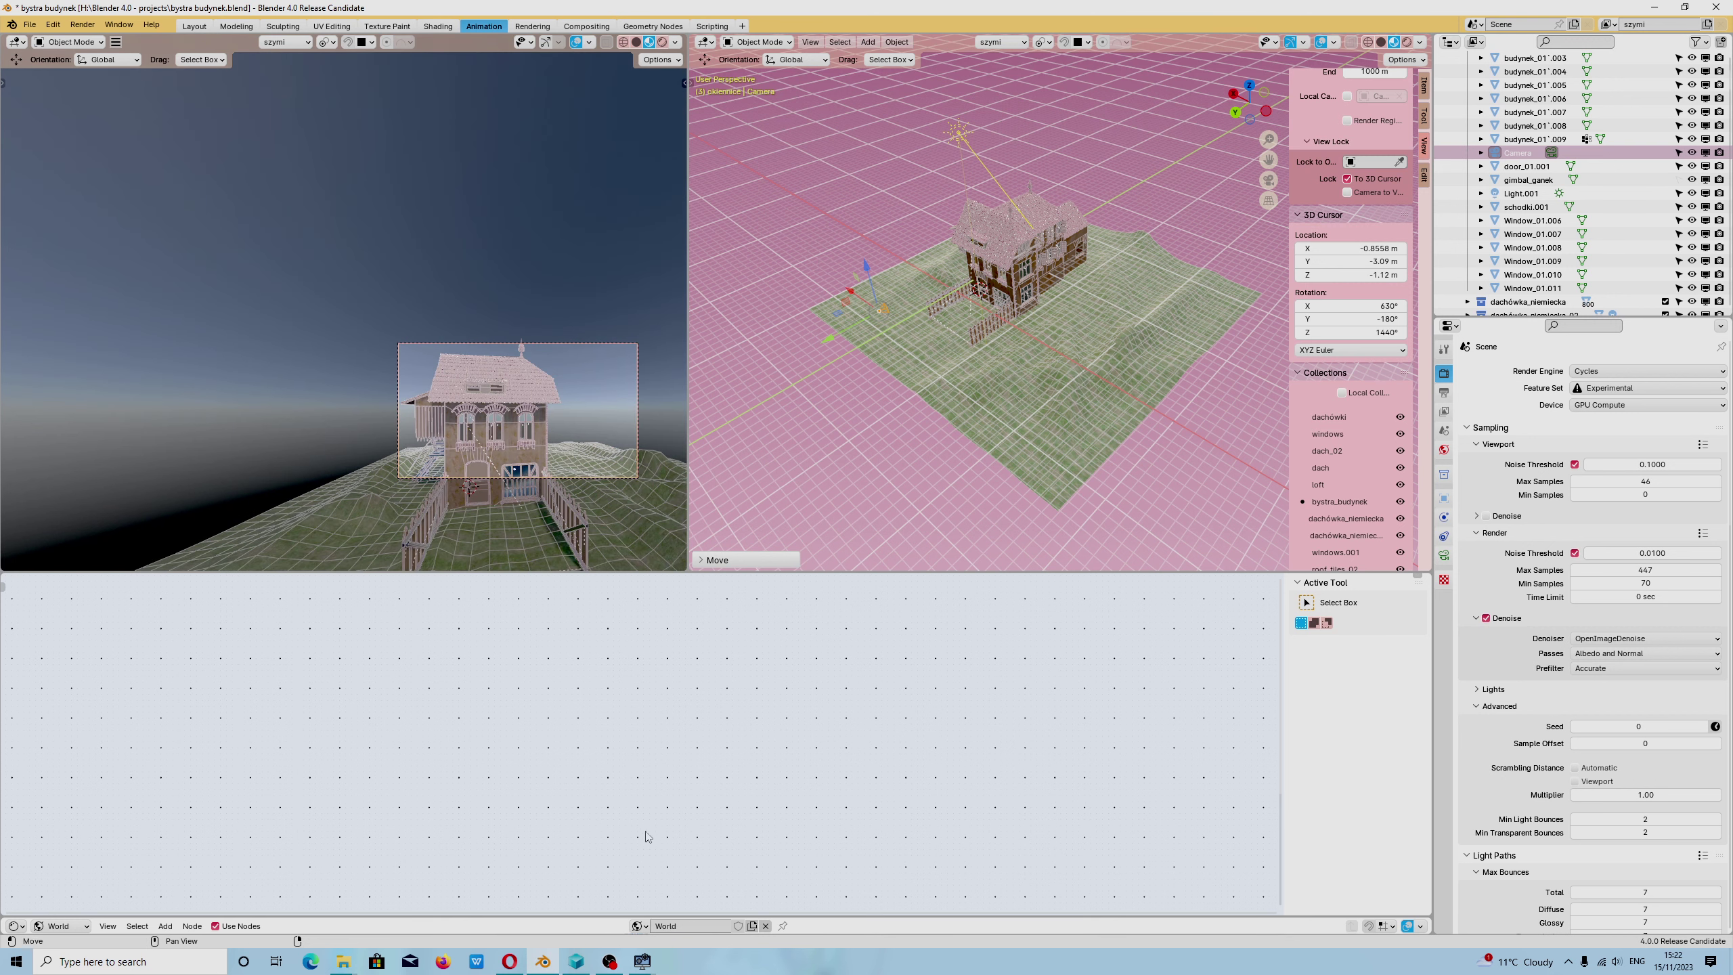
Check the OBS version under Help > About, then return to Blender.
click(609, 961)
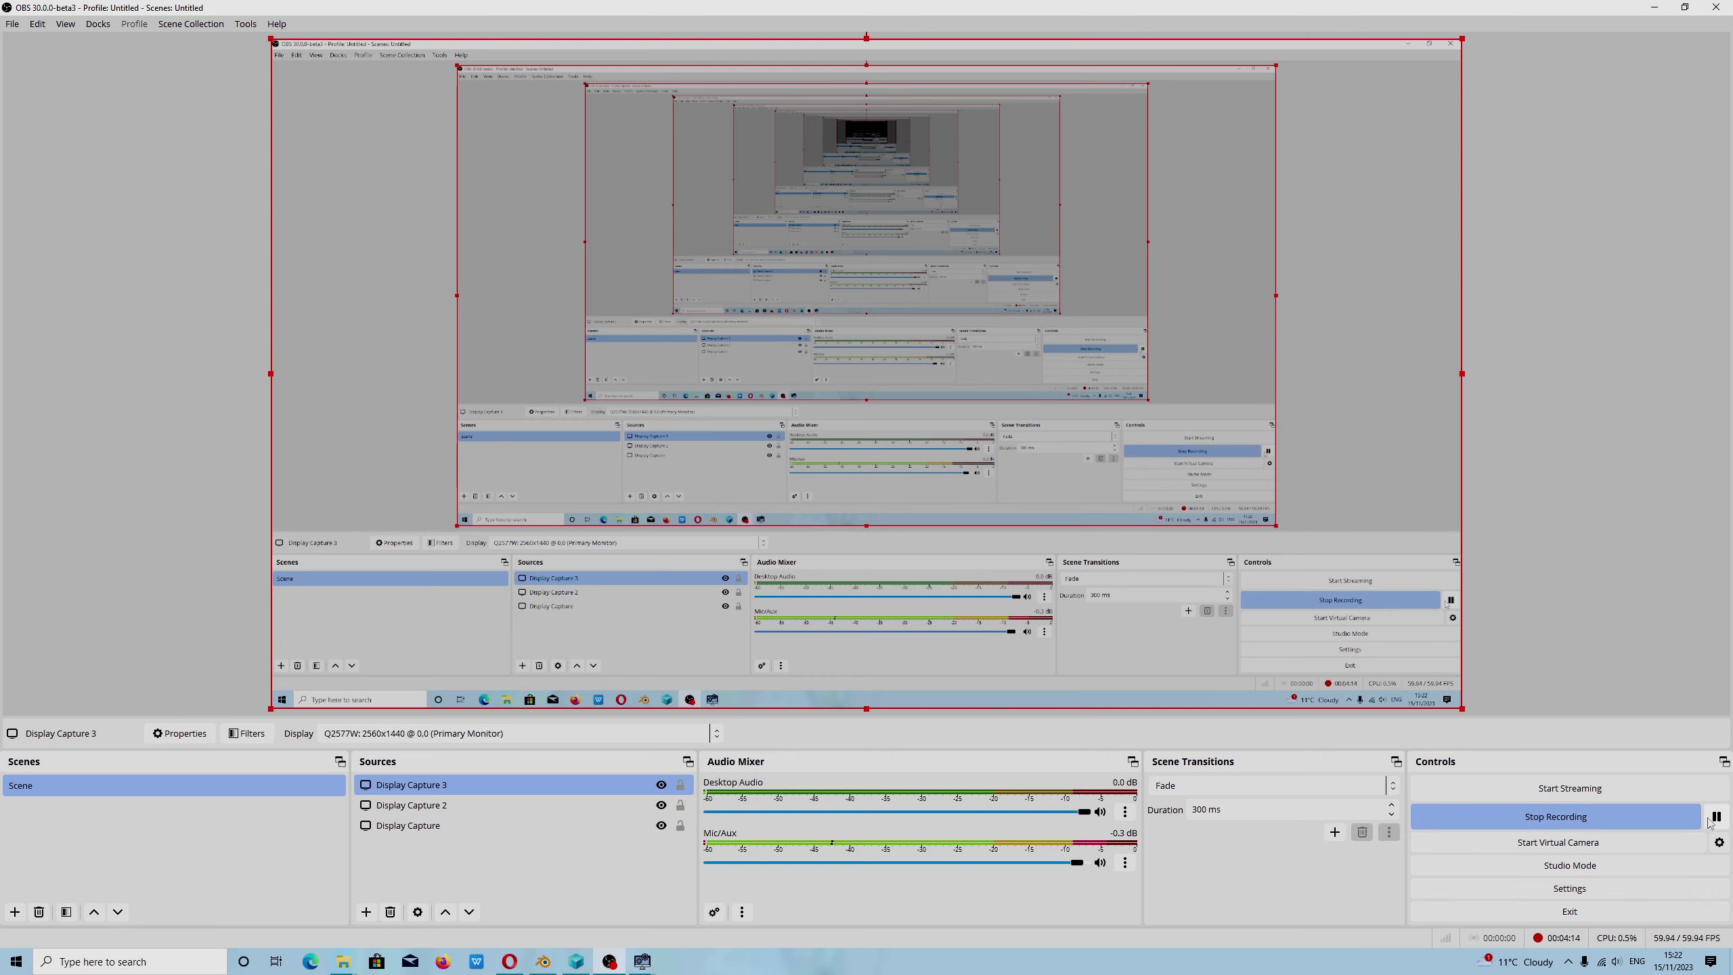
click(276, 24)
click(292, 262)
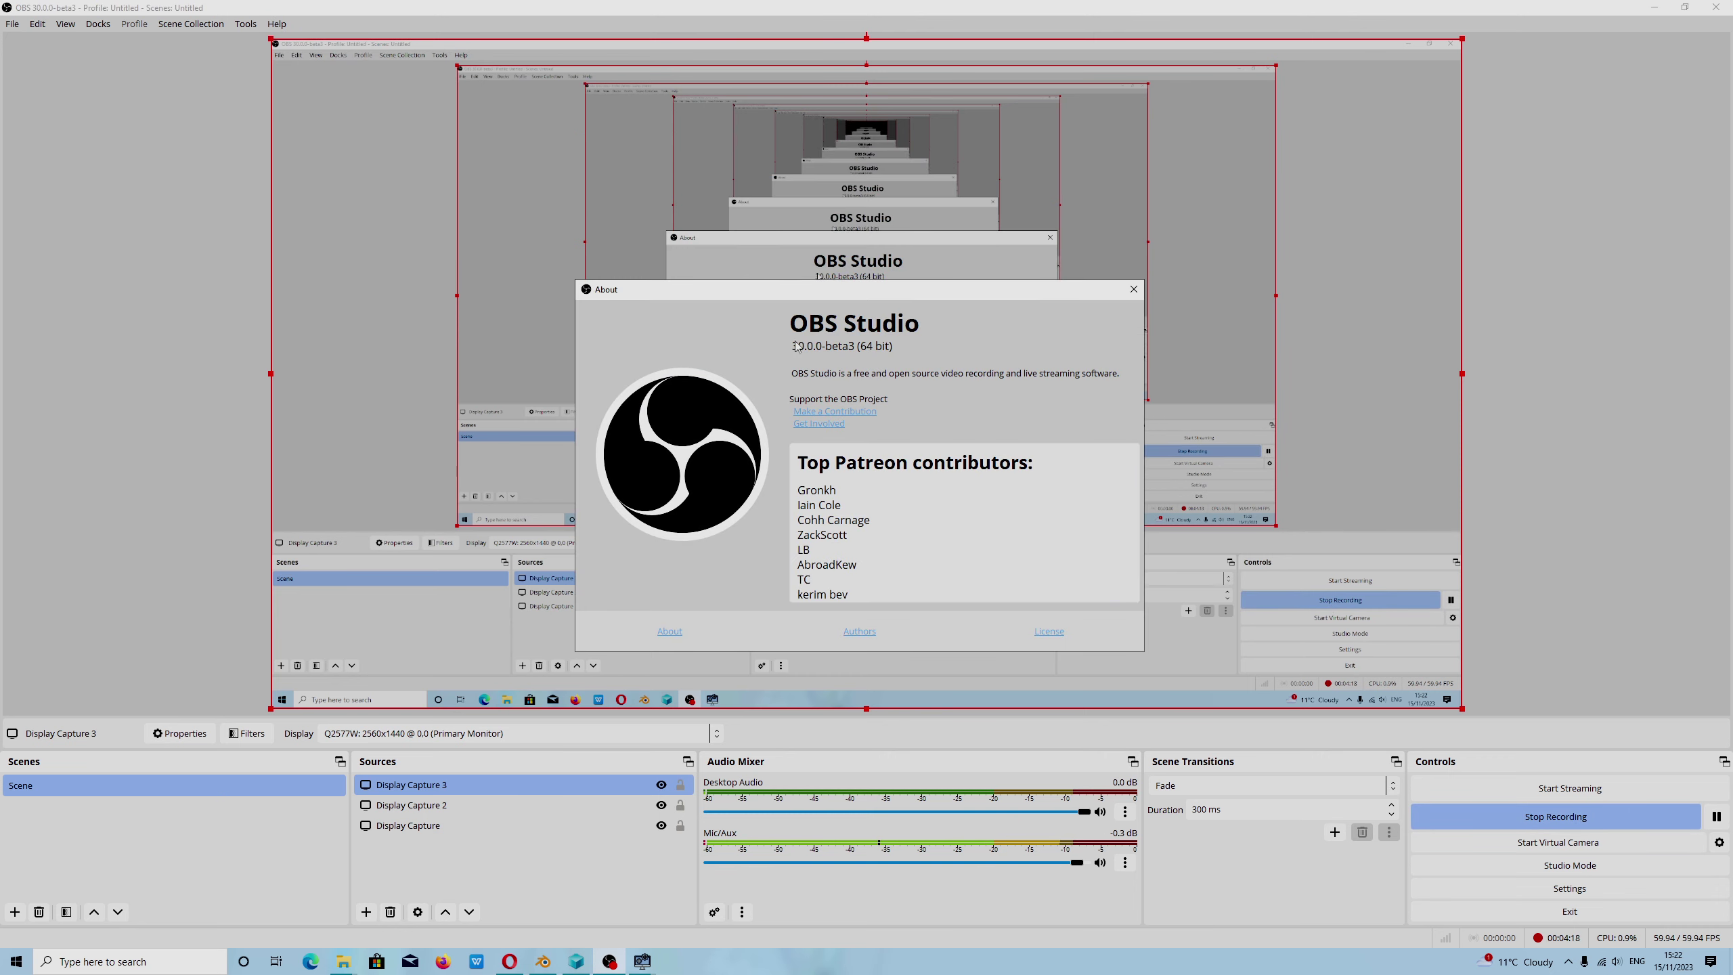
click(1133, 289)
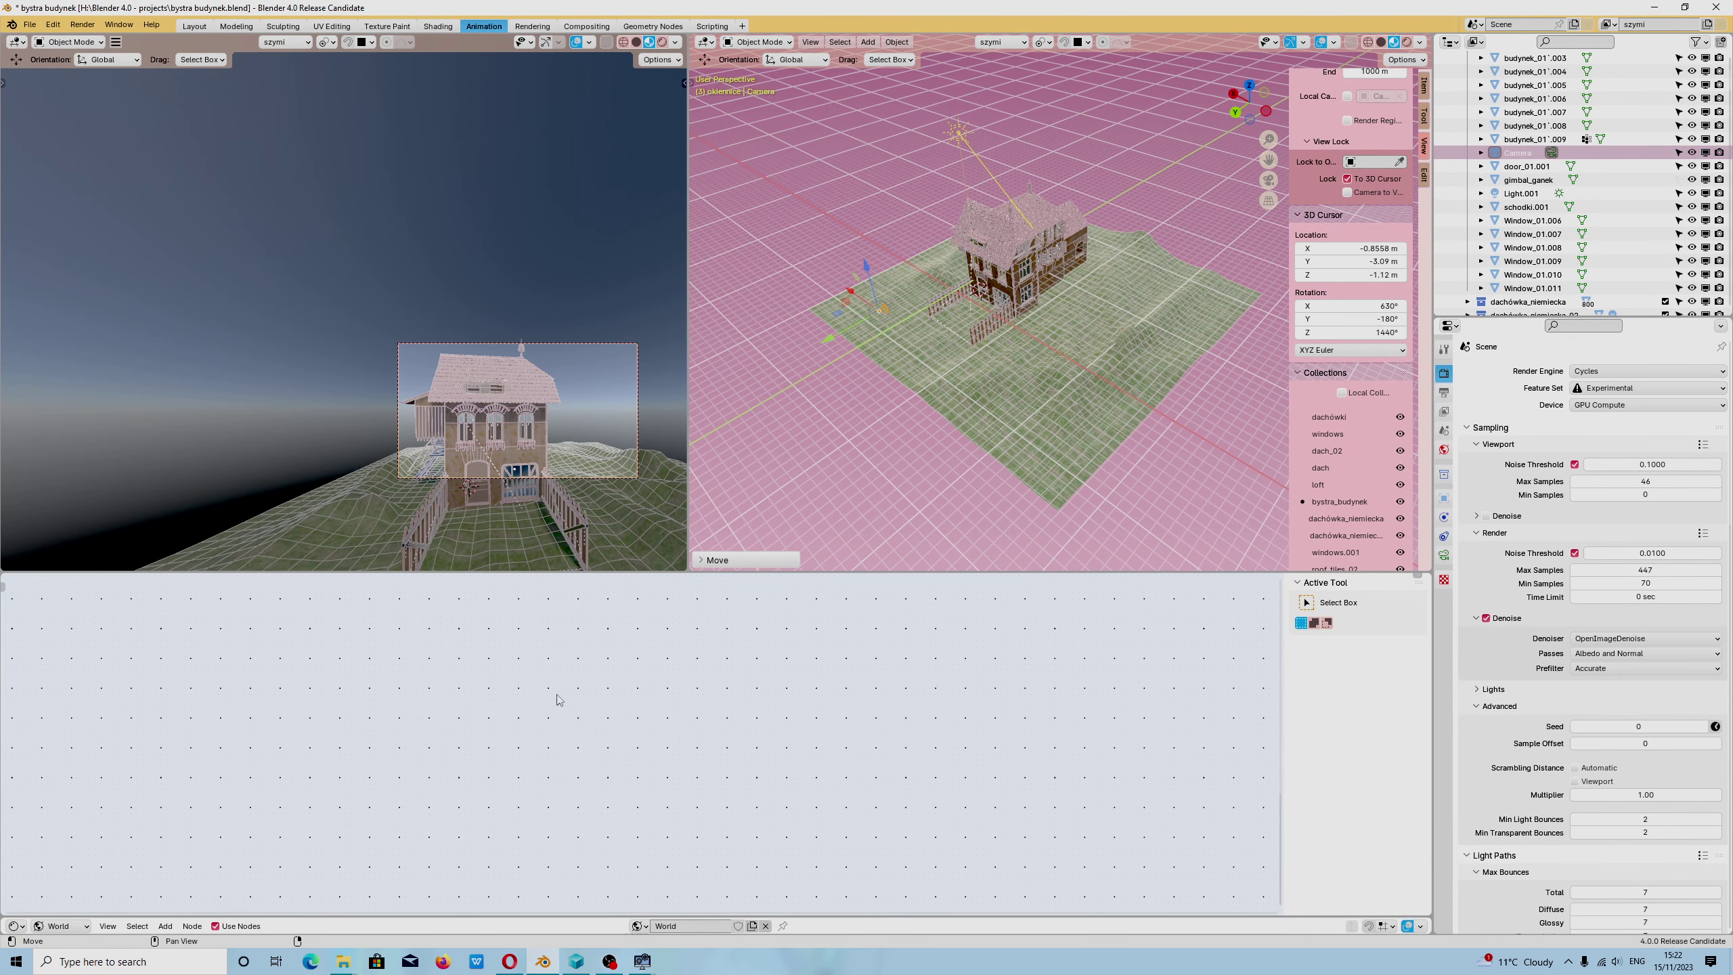
click(94, 26)
Render the house image and check Afterburner's GPU clock and temperature, keeping the render in front.
click(109, 43)
click(1567, 961)
click(1581, 907)
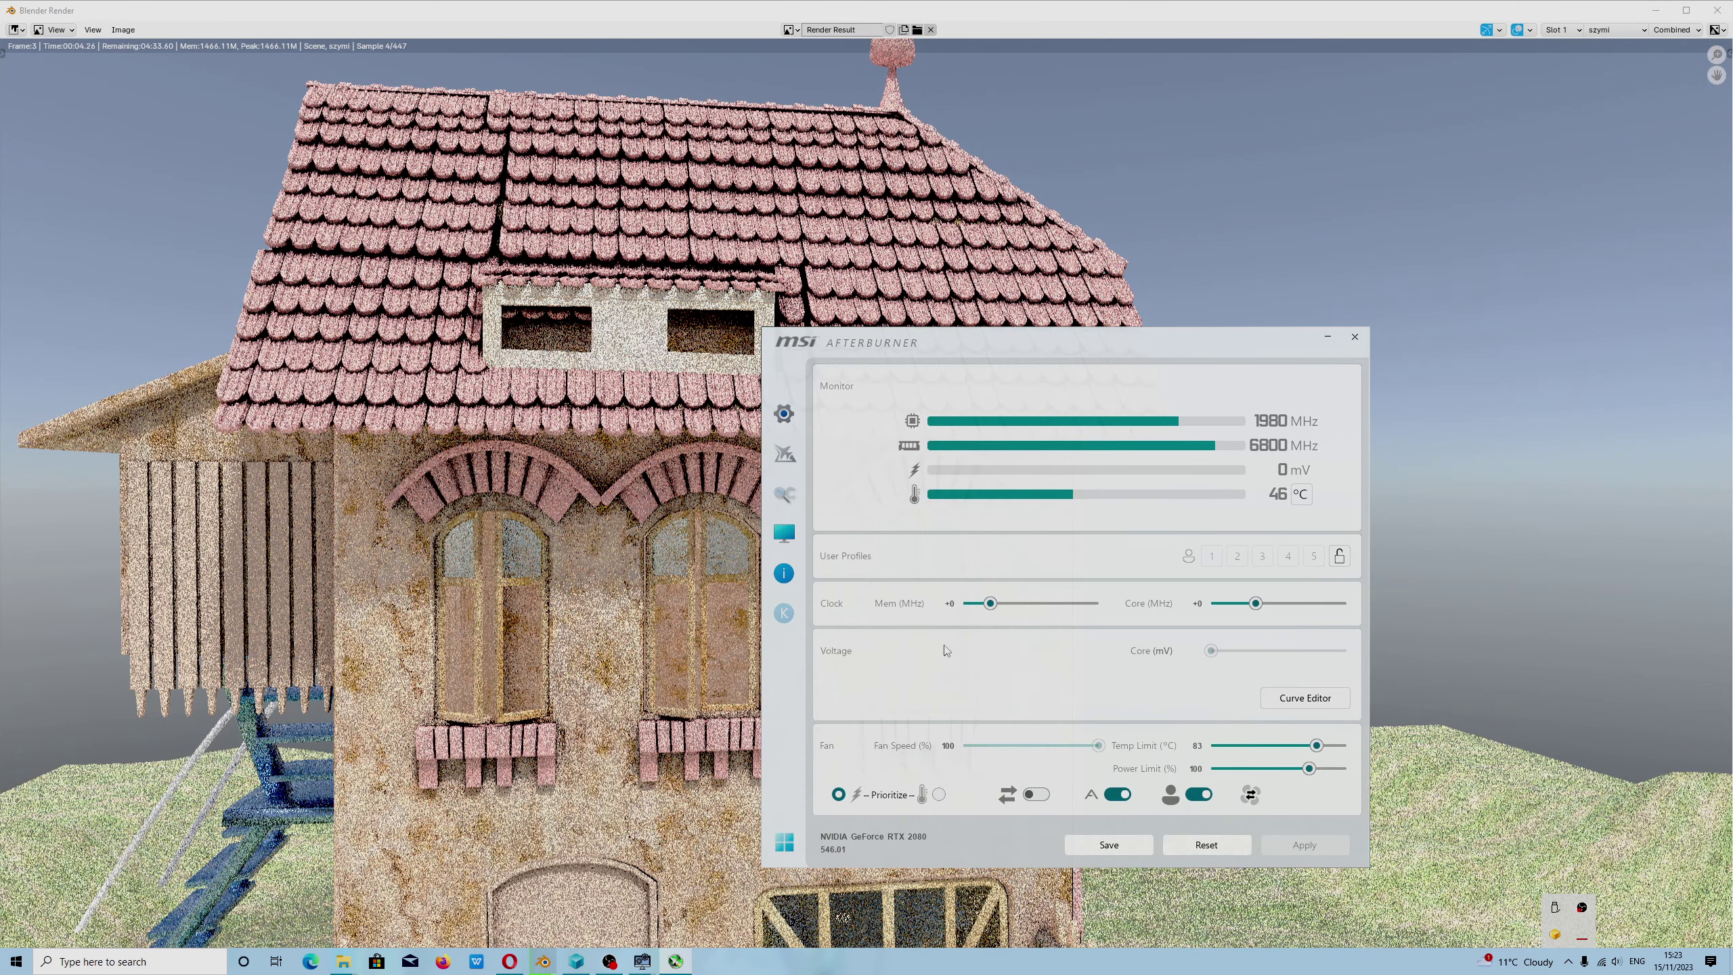
click(754, 333)
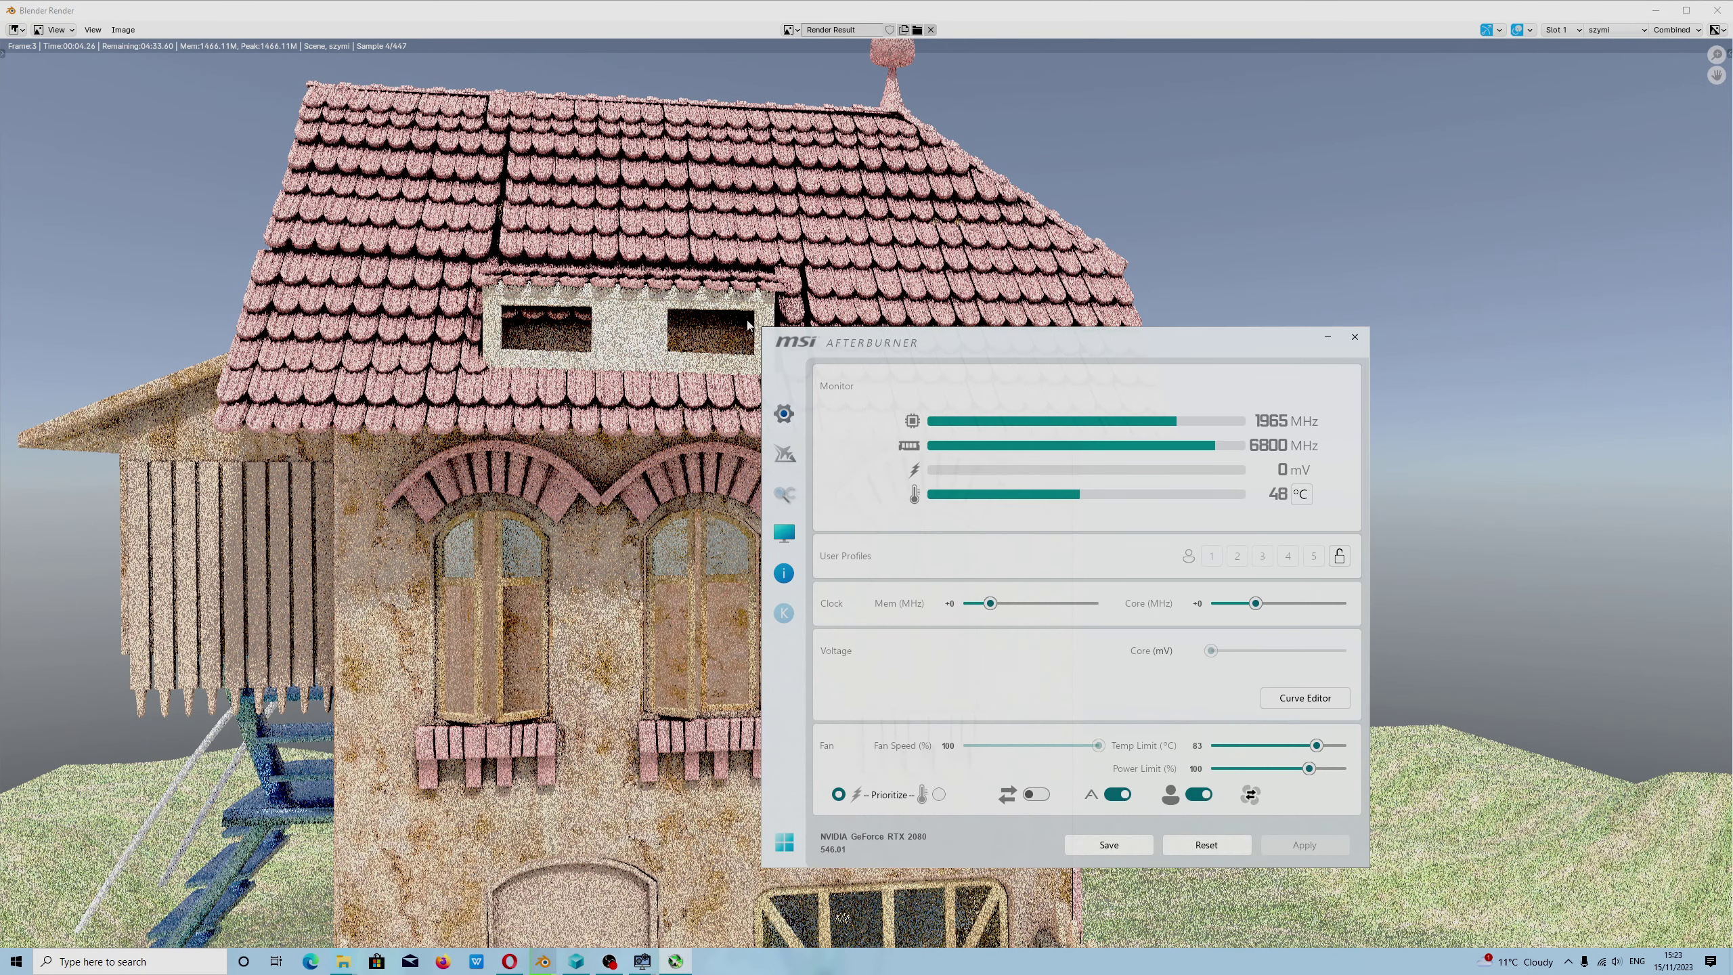
drag(935, 351, 1162, 239)
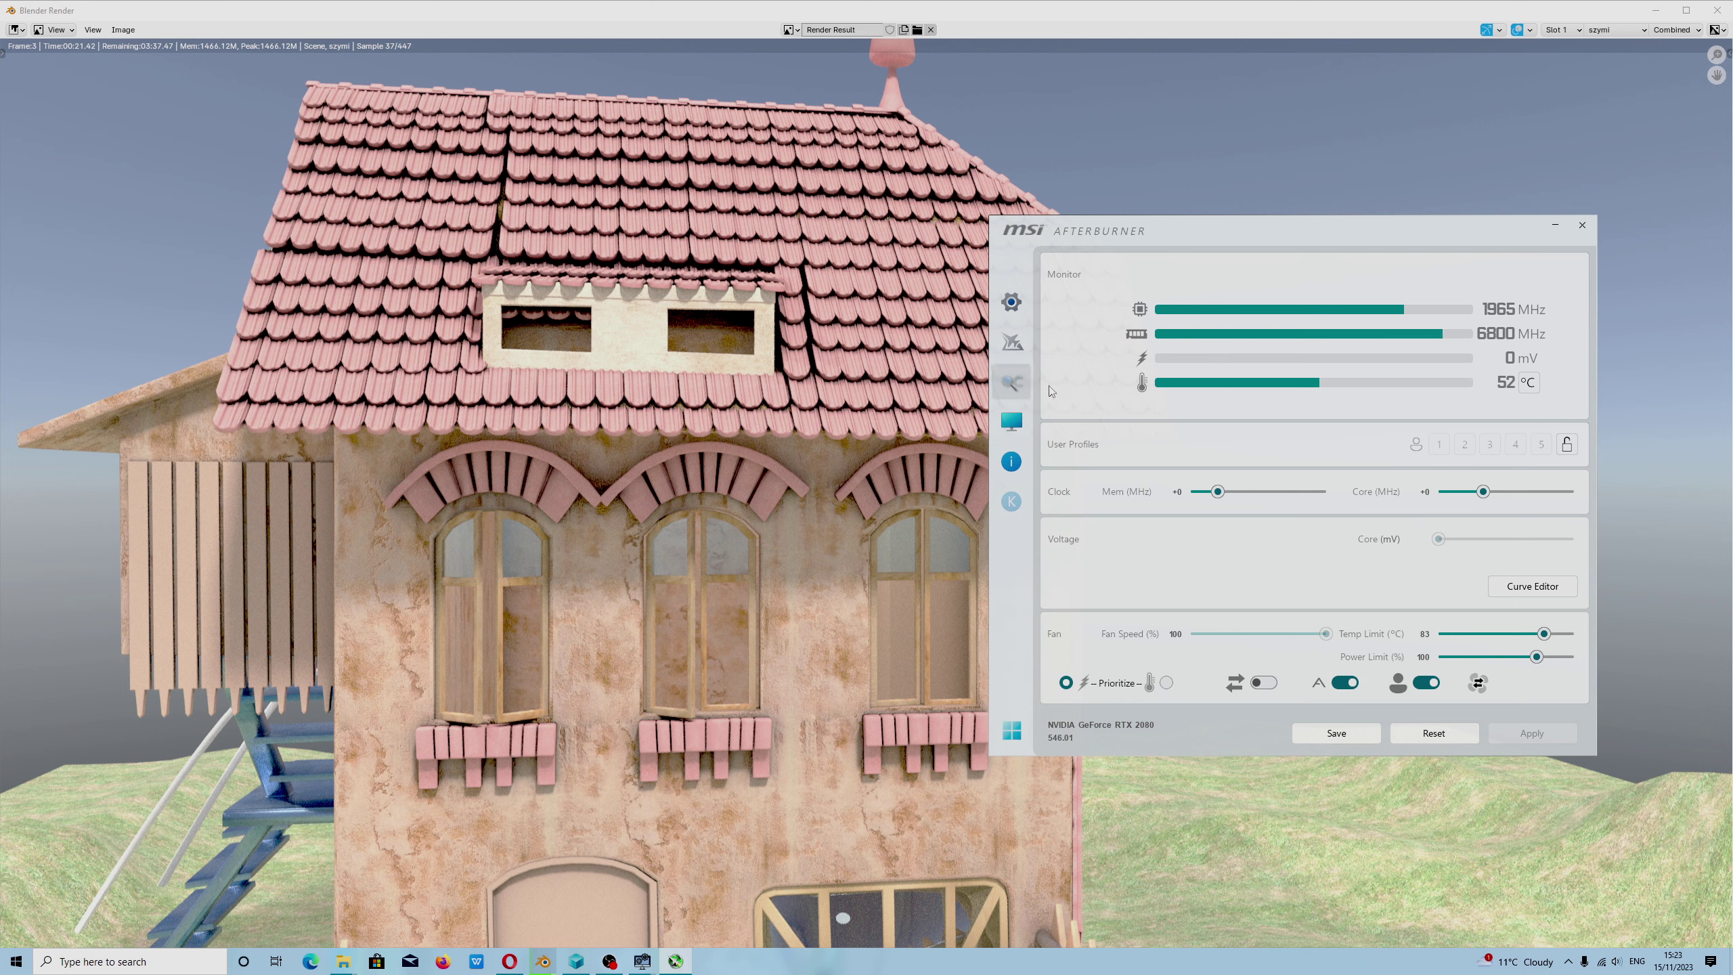
click(1011, 339)
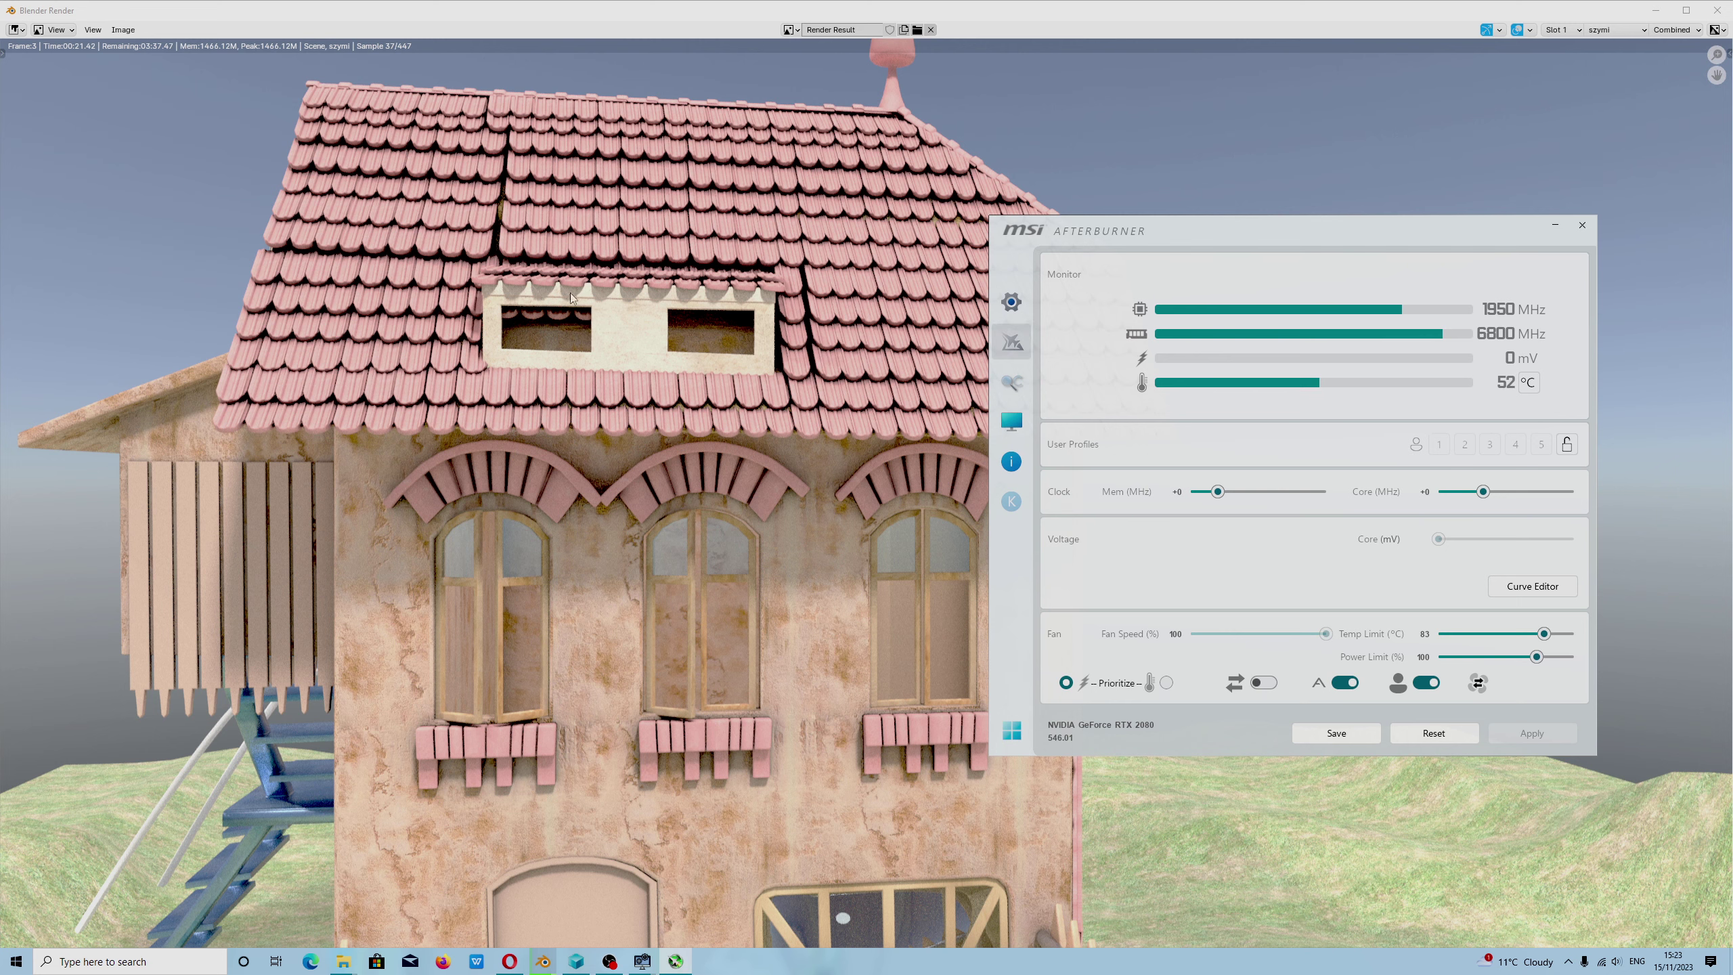
click(593, 495)
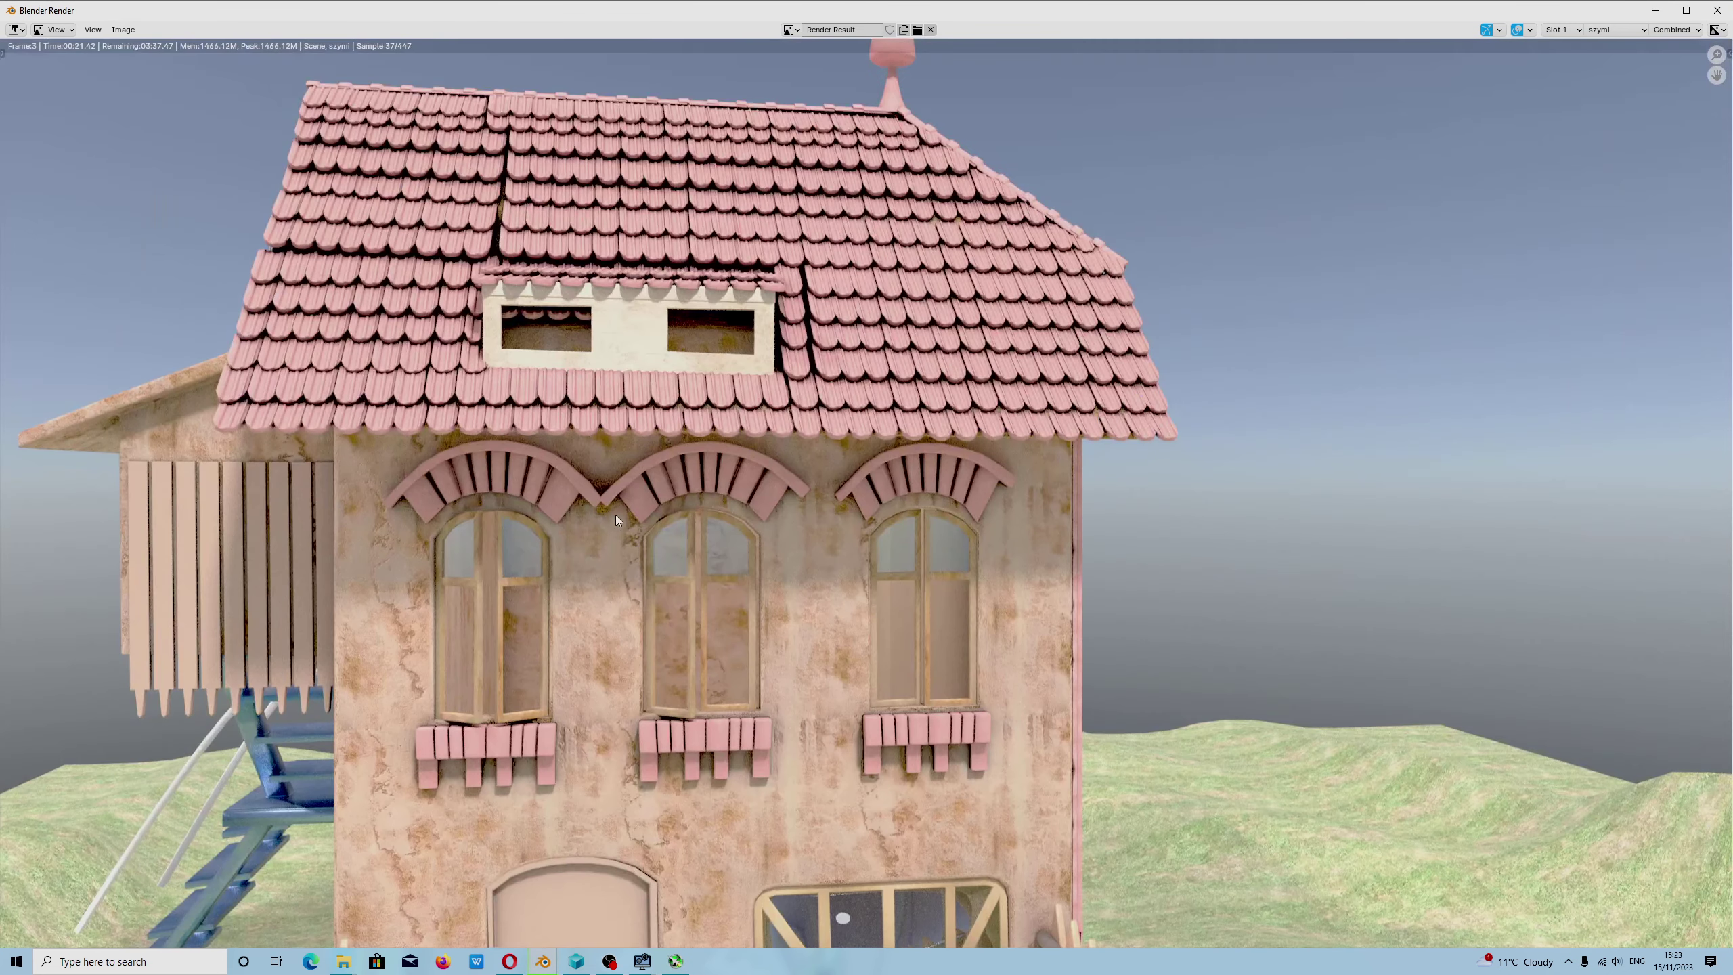
scroll(603, 511, up, 1)
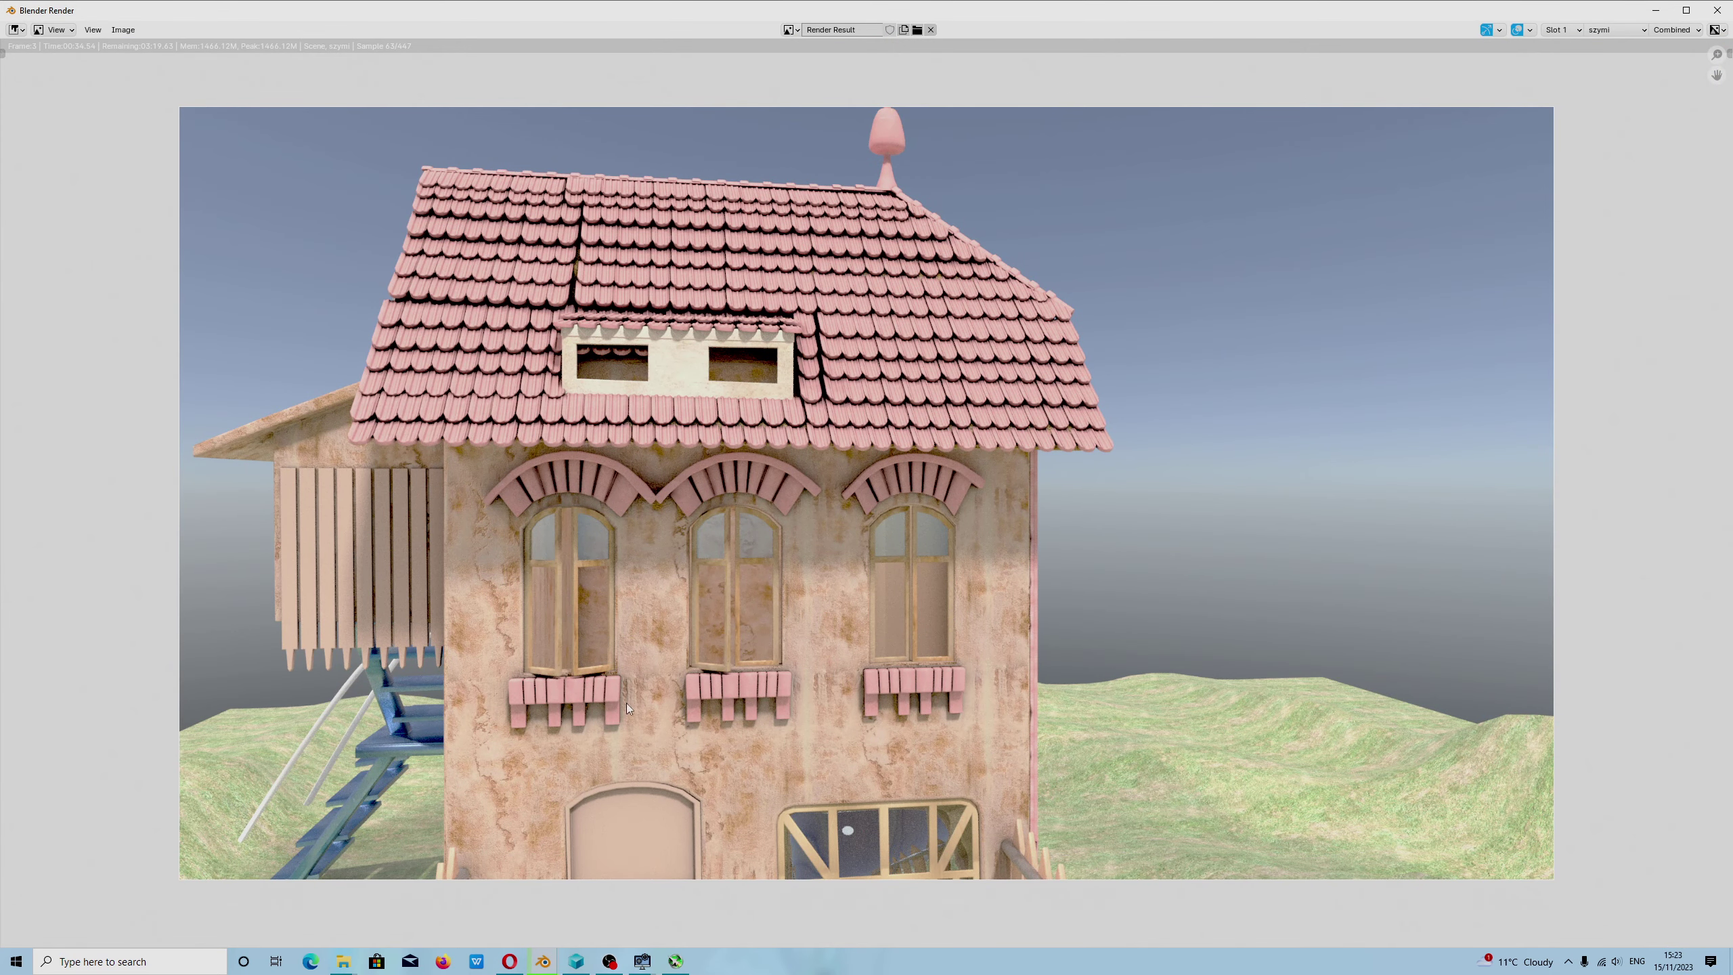
click(676, 961)
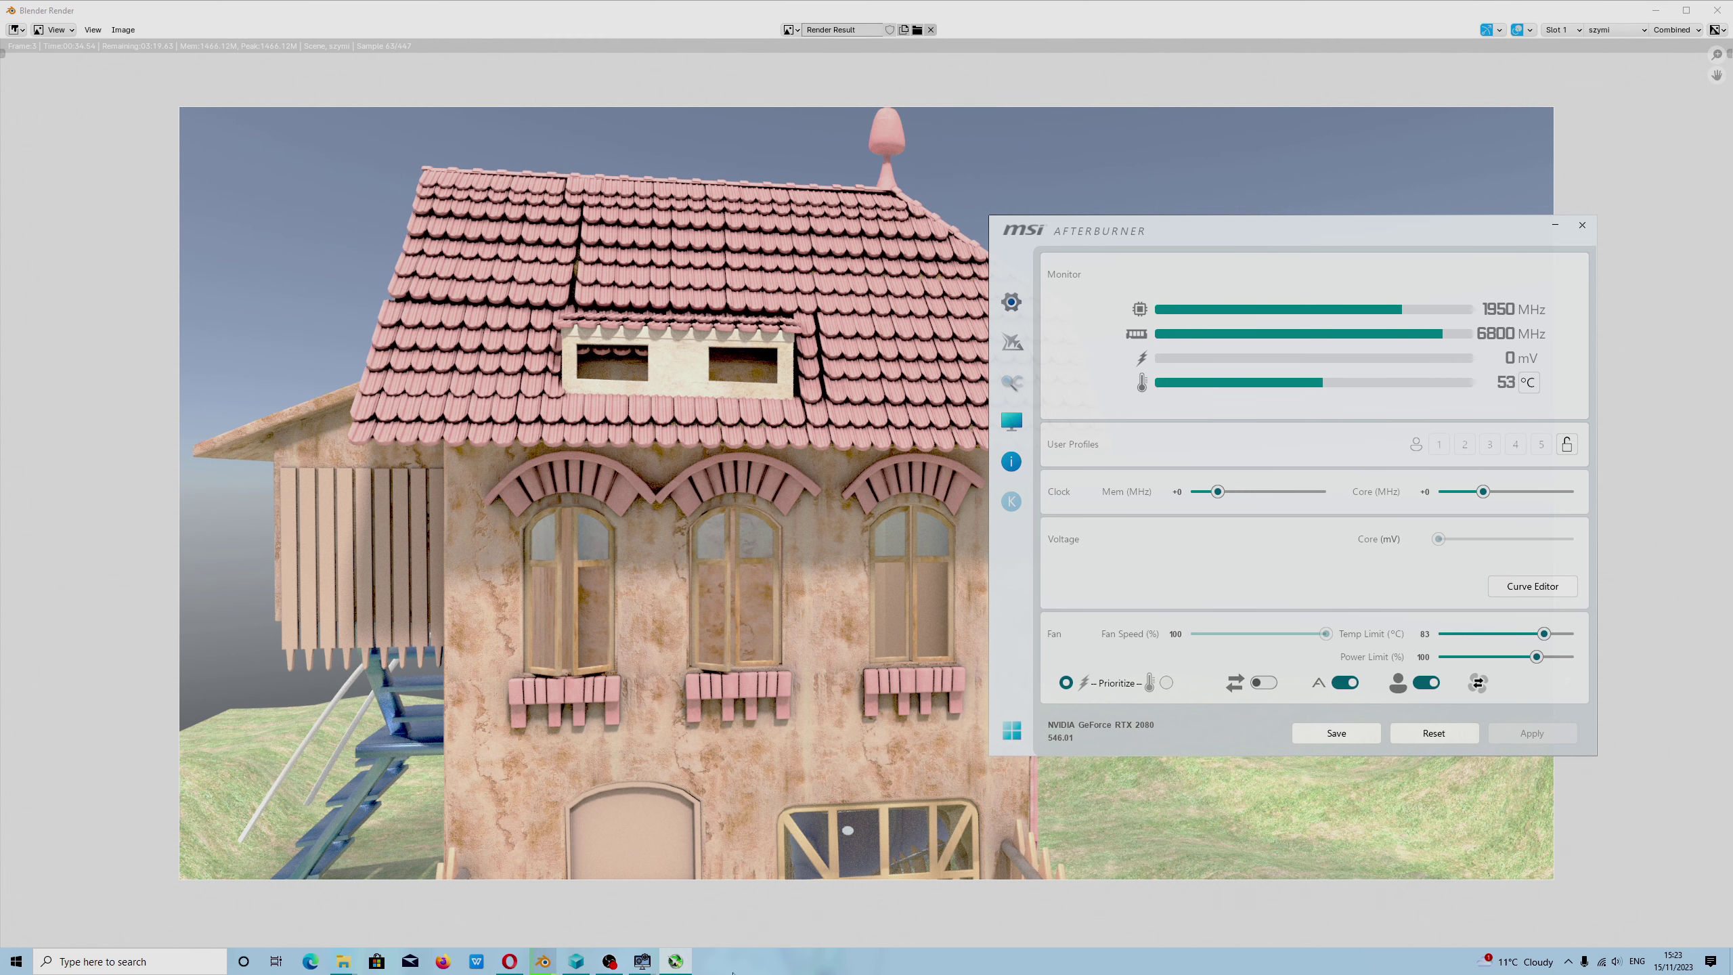
mouse_move(674, 962)
click(710, 894)
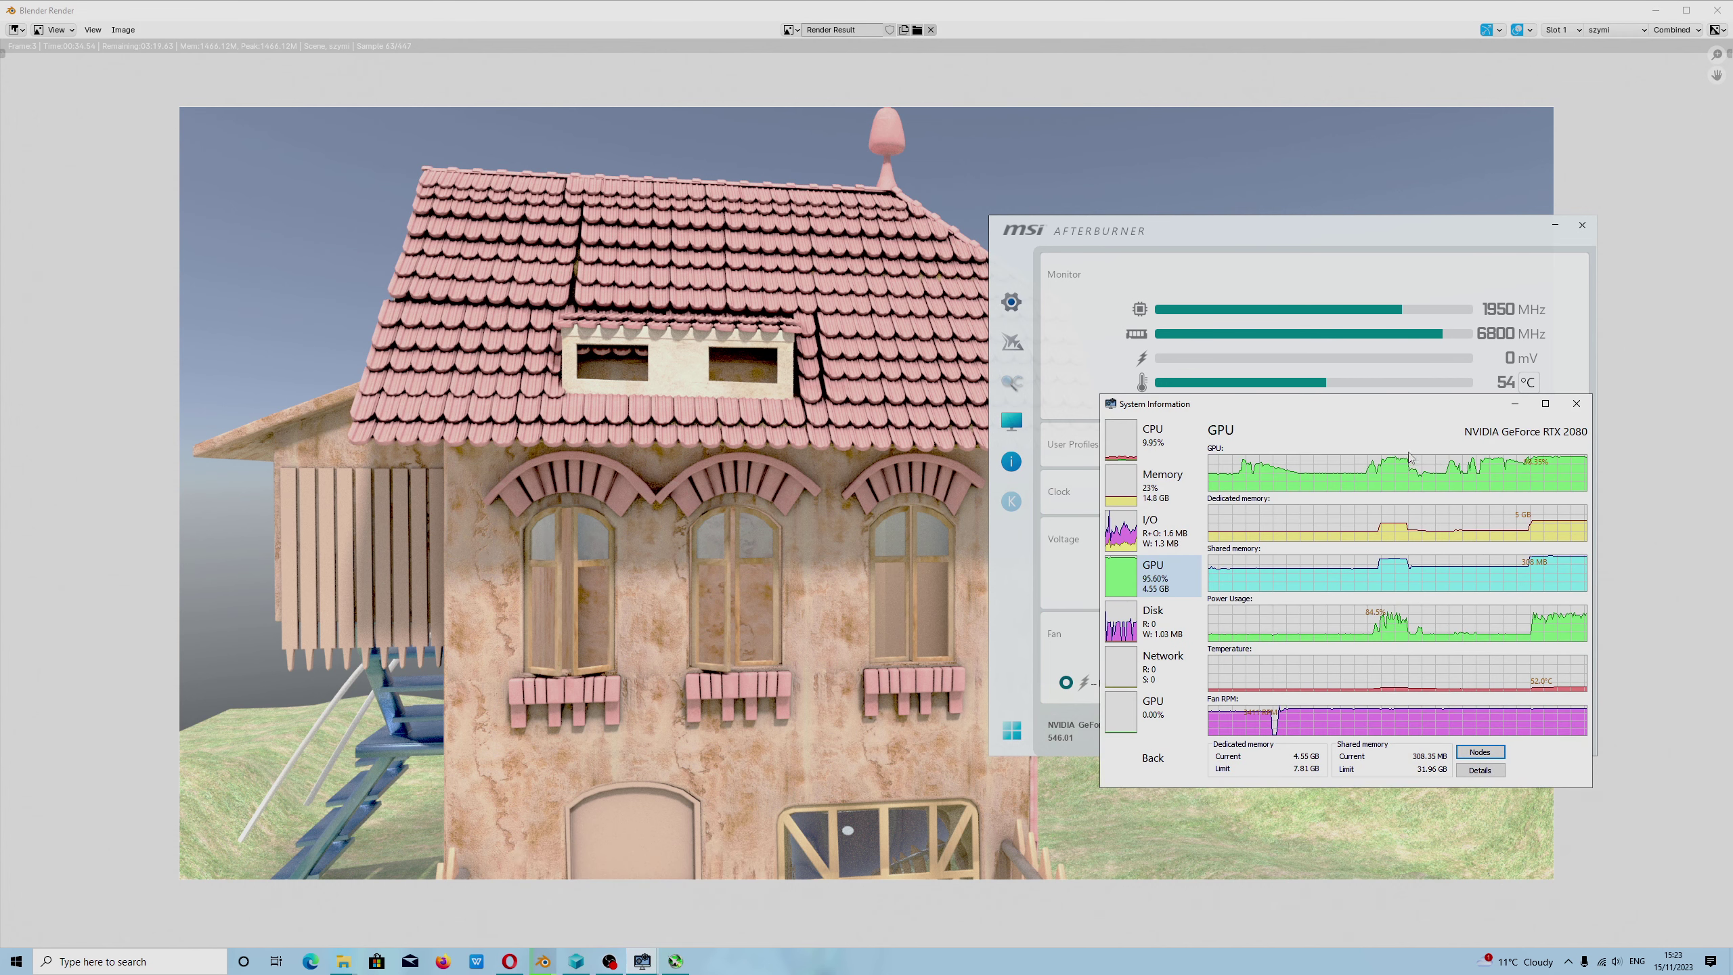
drag(1283, 407, 735, 316)
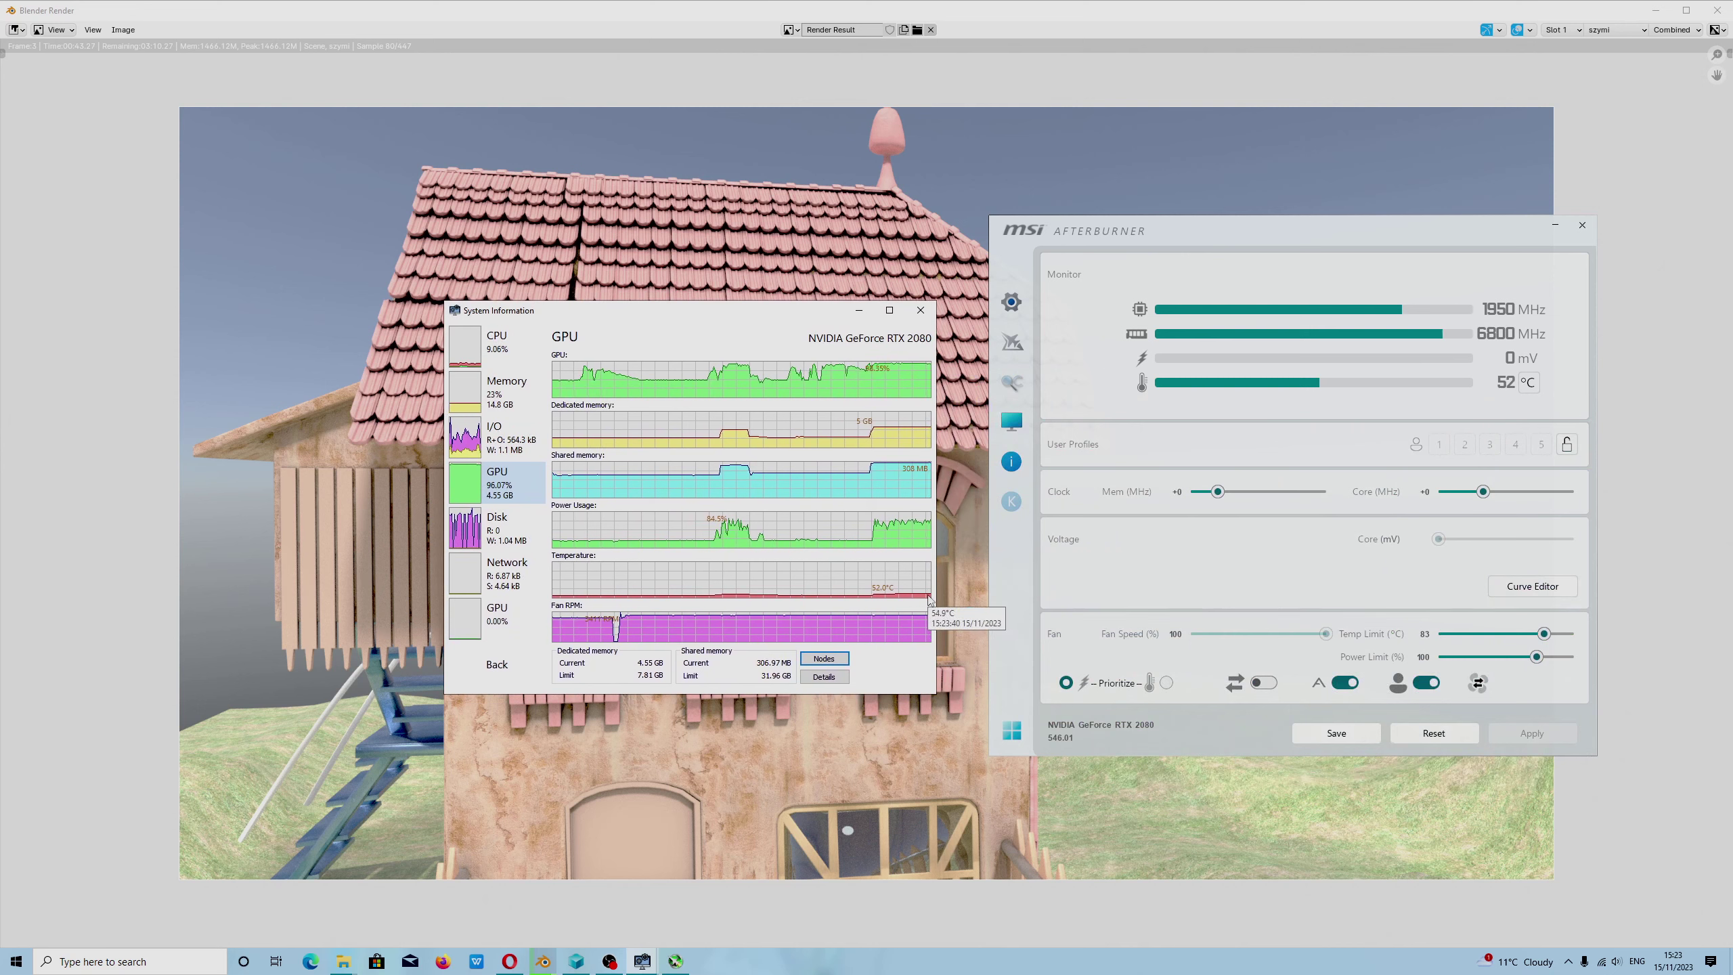
mouse_move(930, 595)
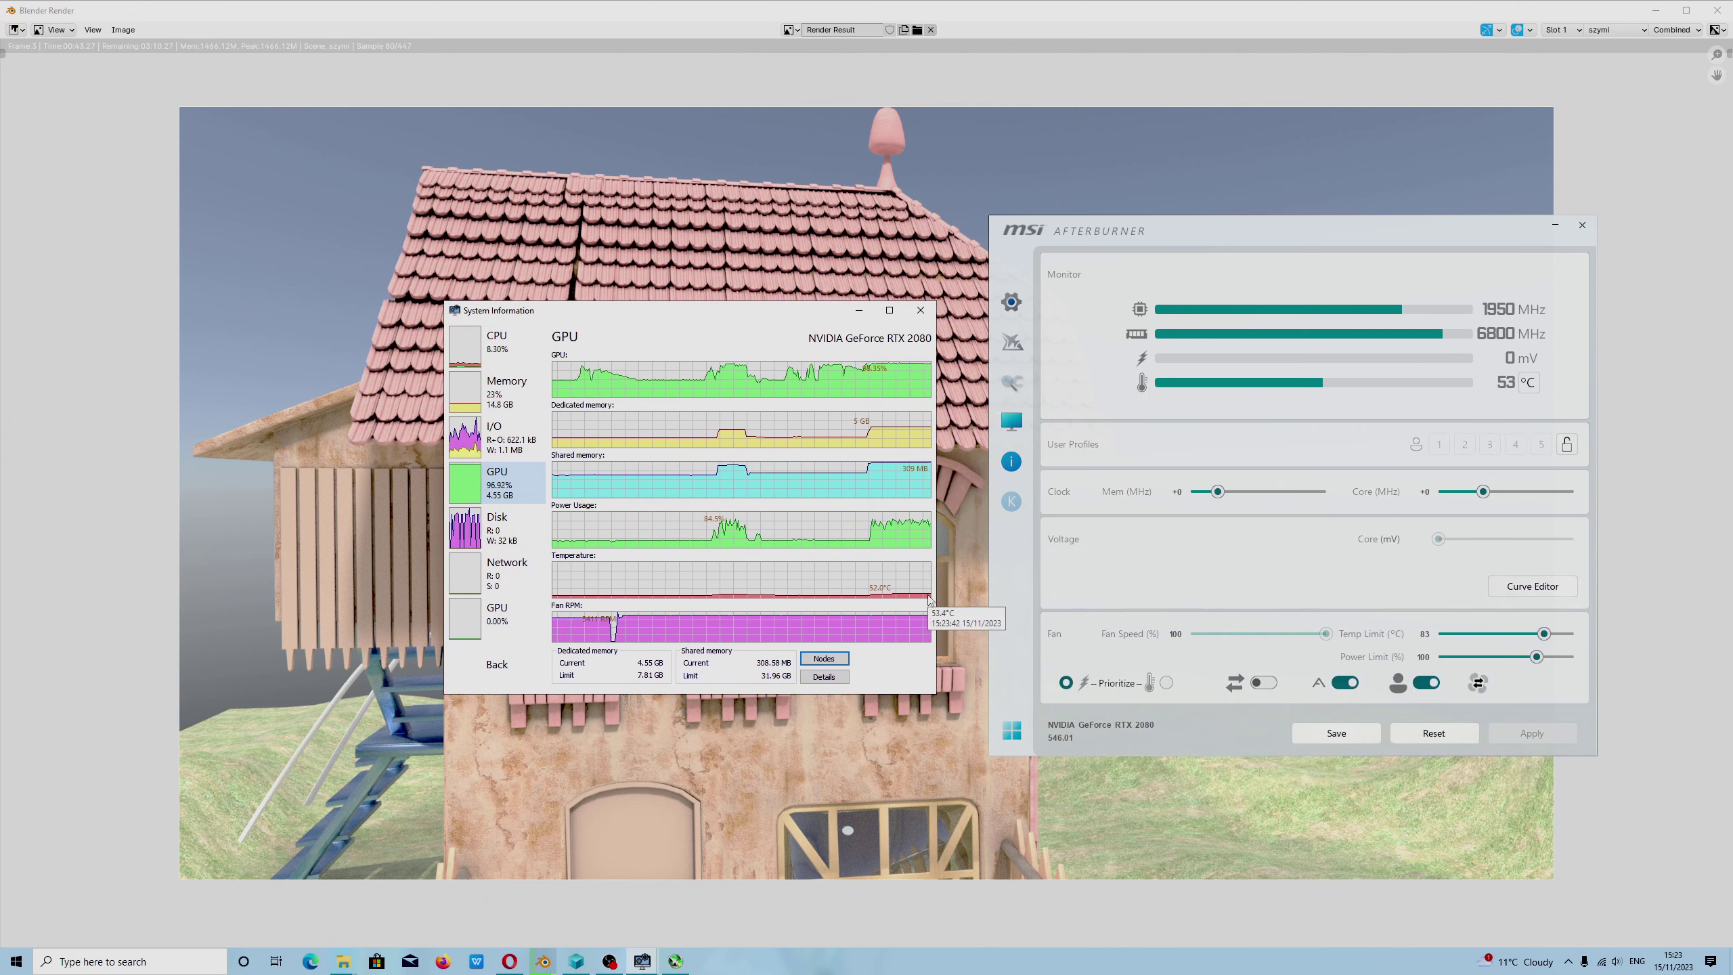
drag(1352, 272, 1379, 283)
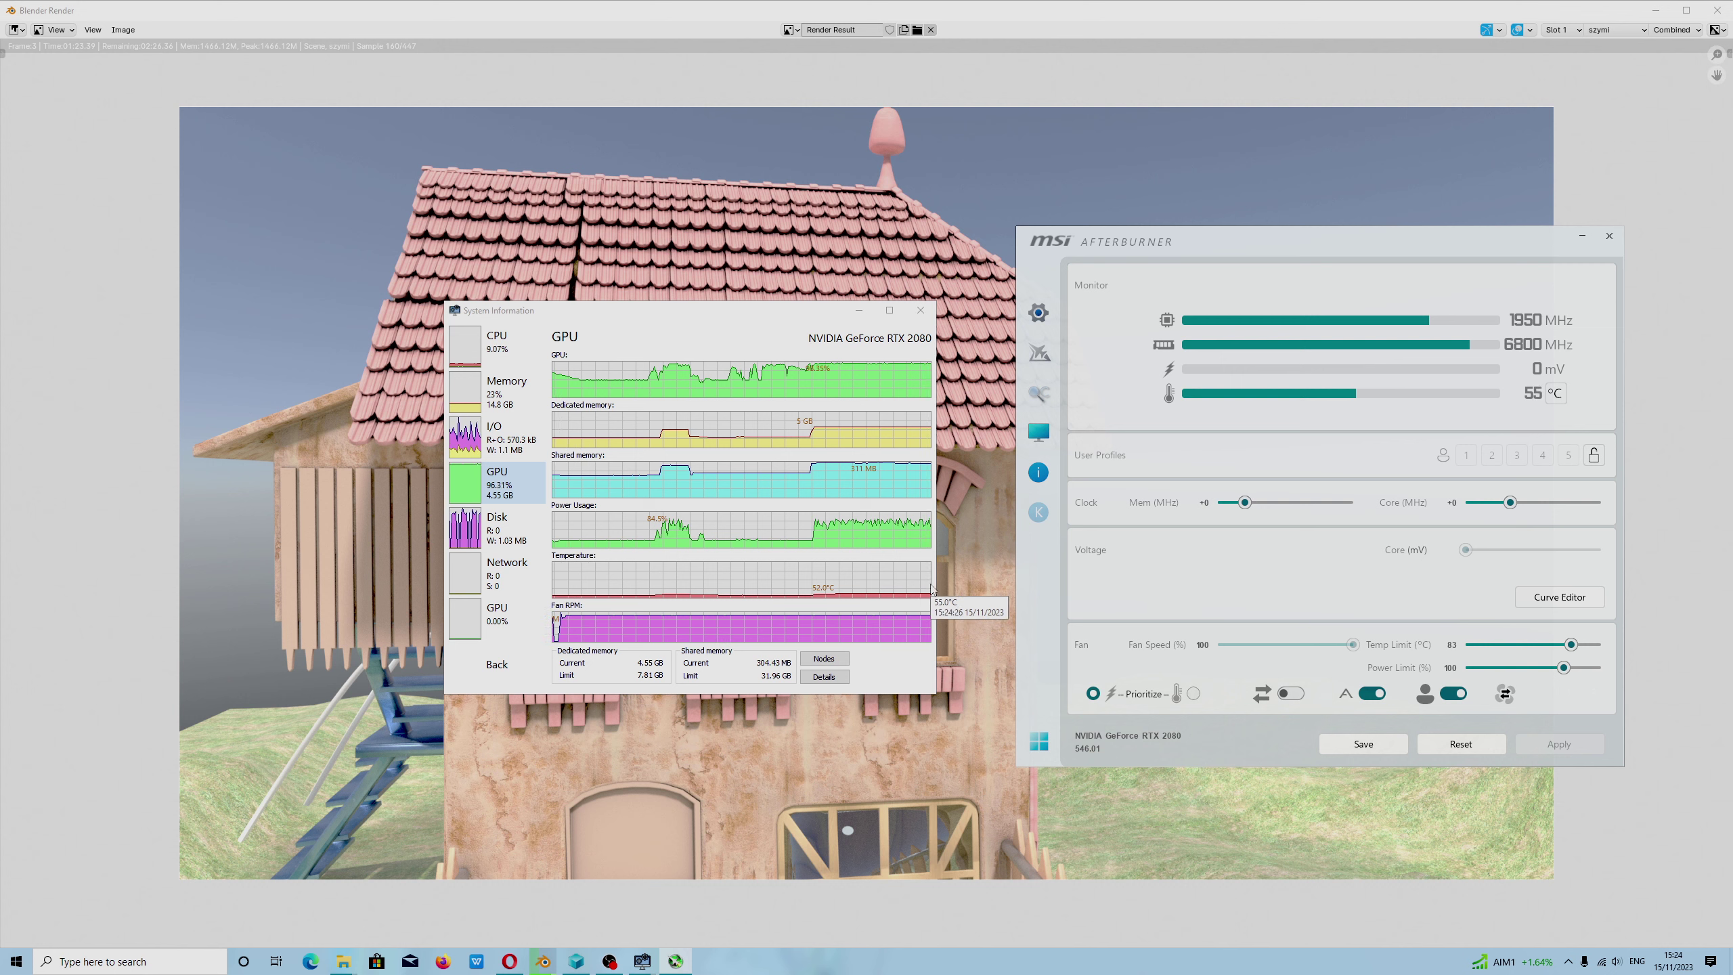
click(856, 310)
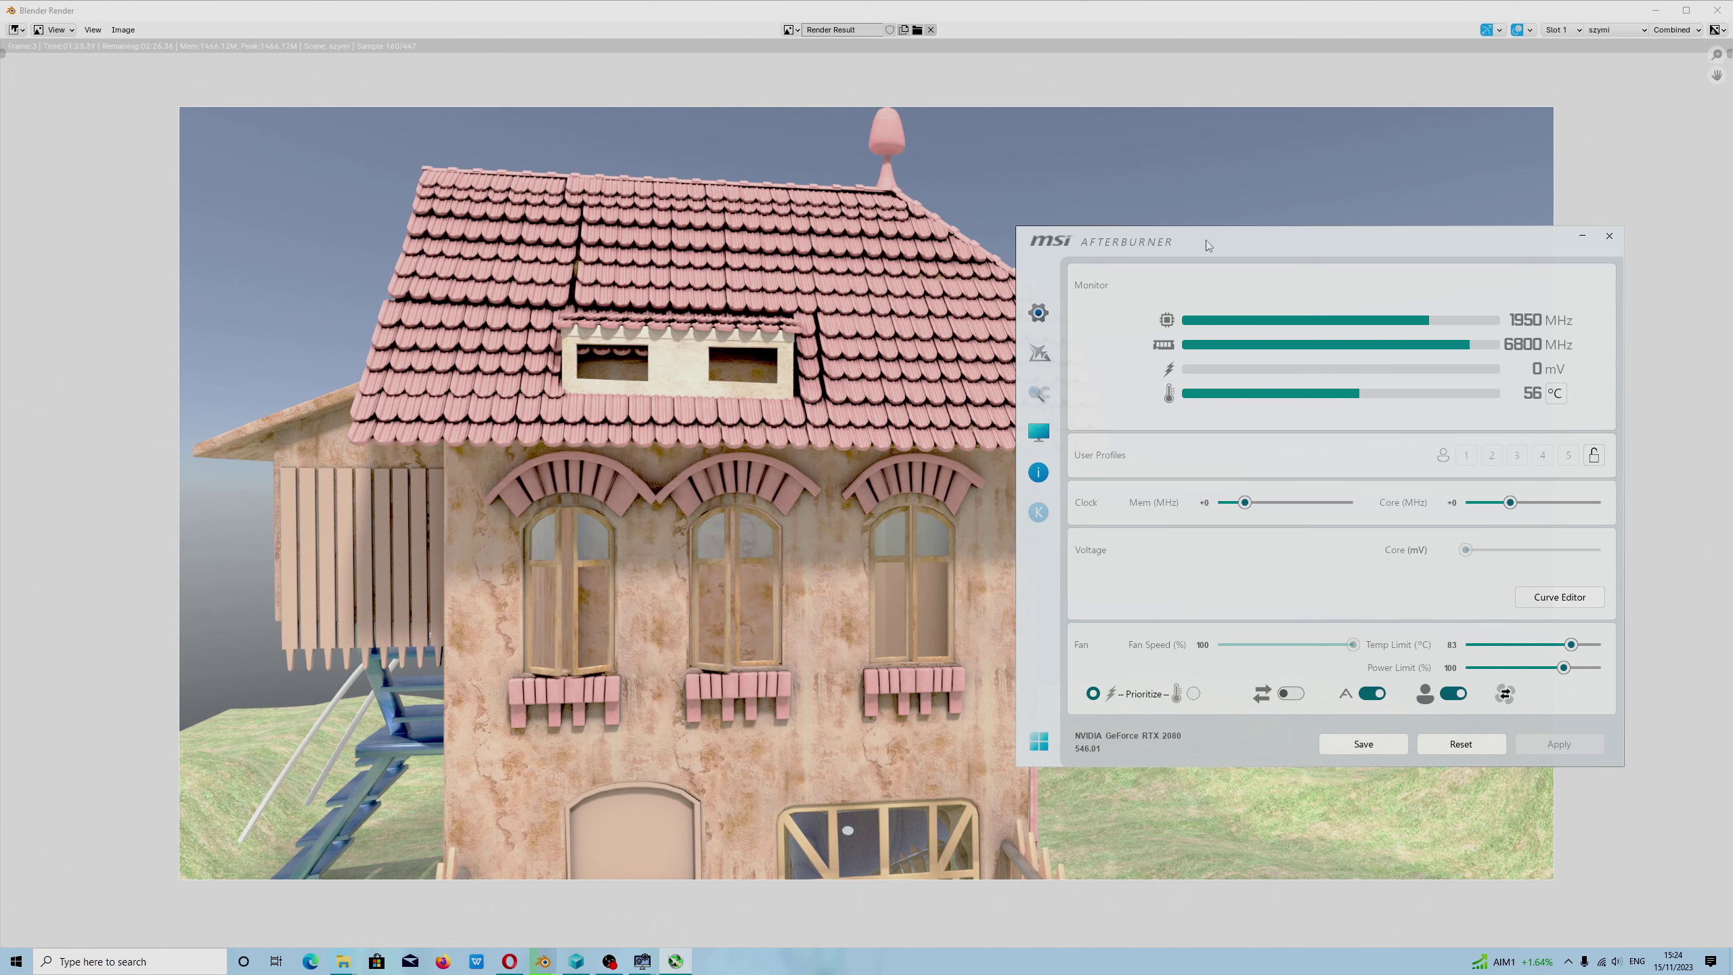
drag(1206, 240, 1294, 237)
click(820, 456)
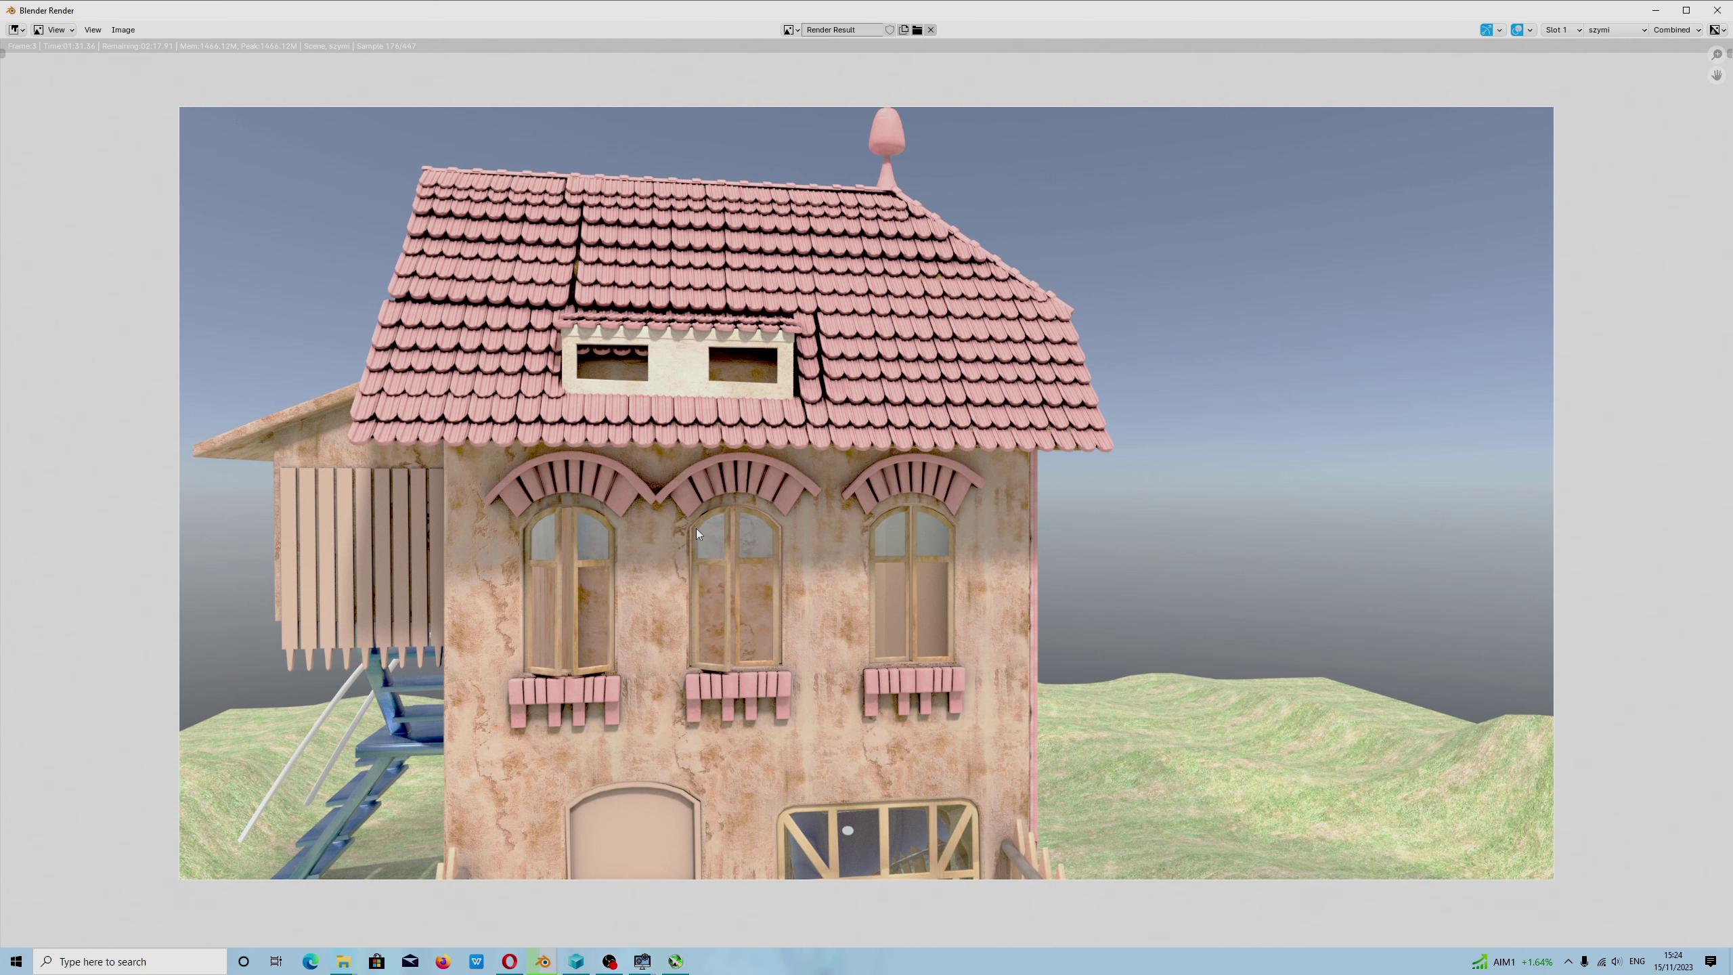
click(610, 958)
click(609, 962)
click(609, 961)
click(510, 961)
scroll(818, 465, up, 2)
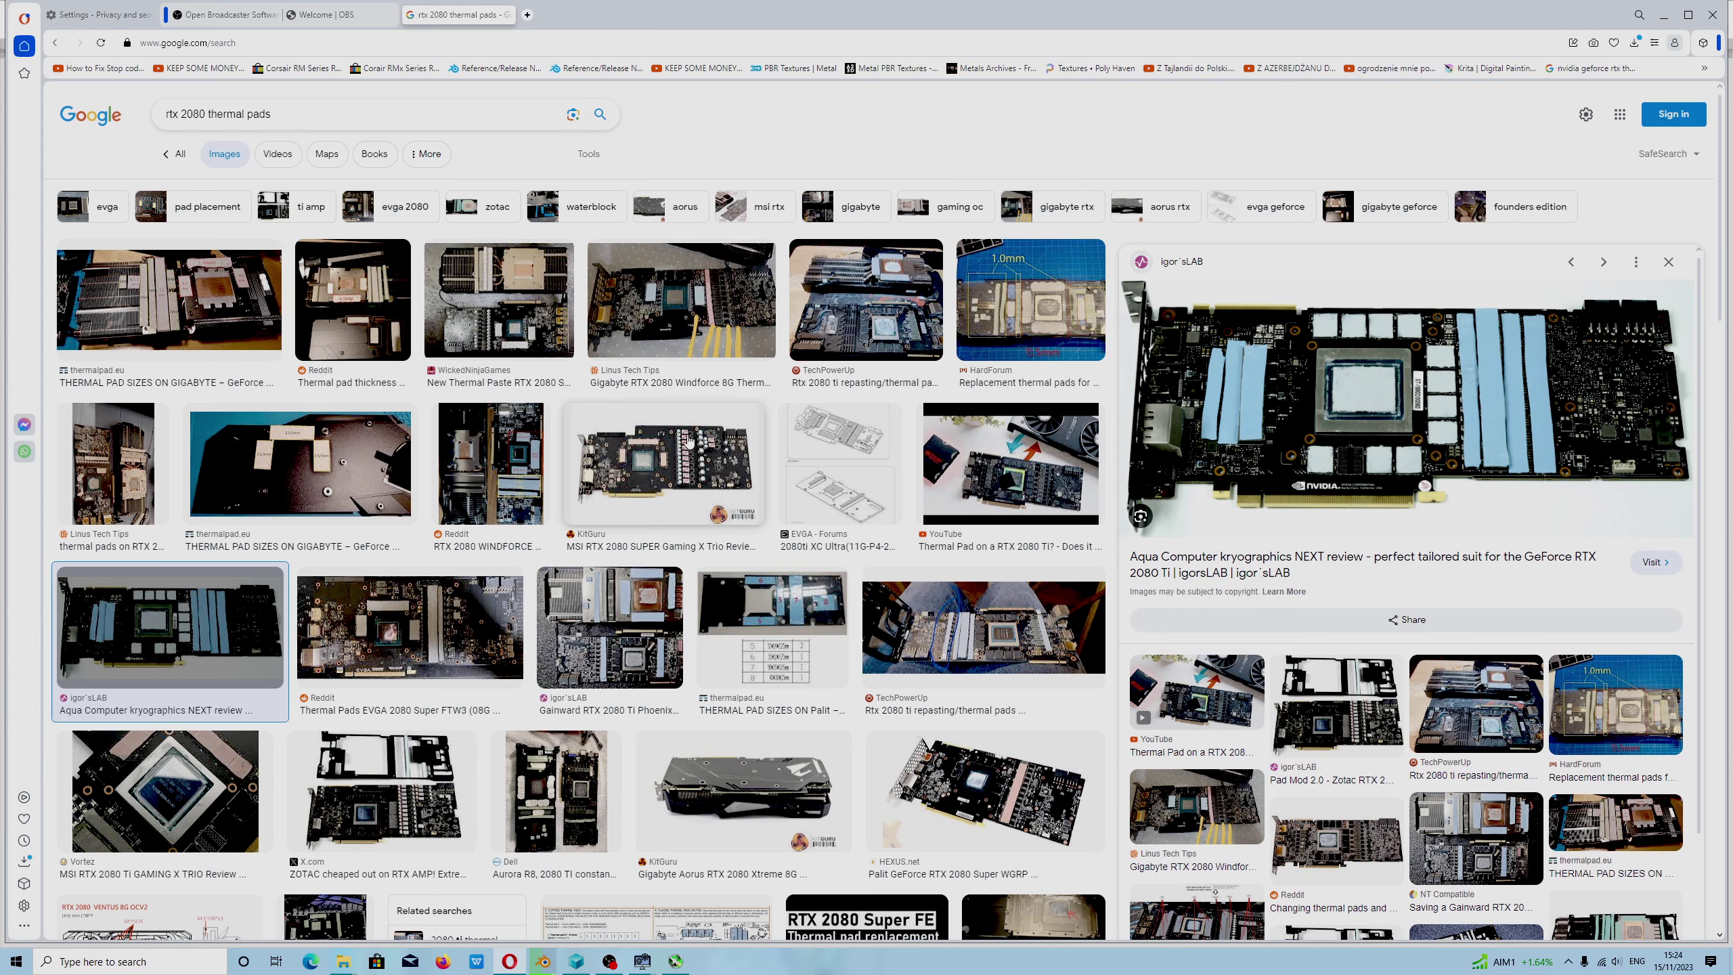
scroll(1419, 576, down, 8)
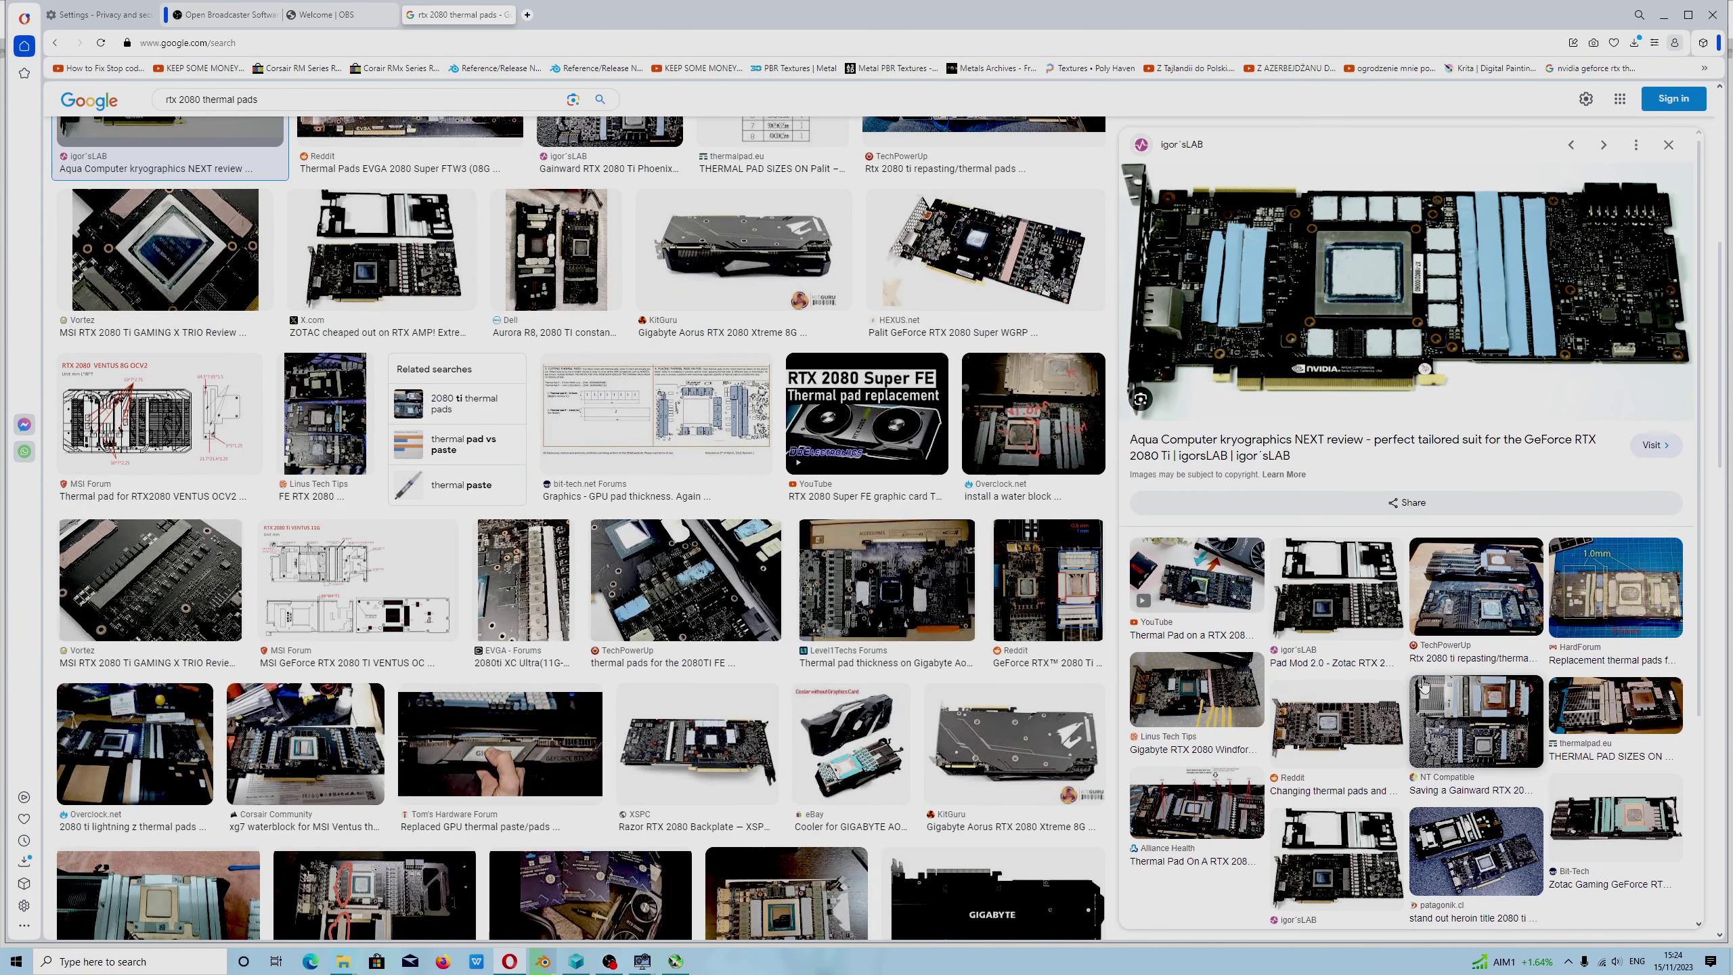
click(1479, 726)
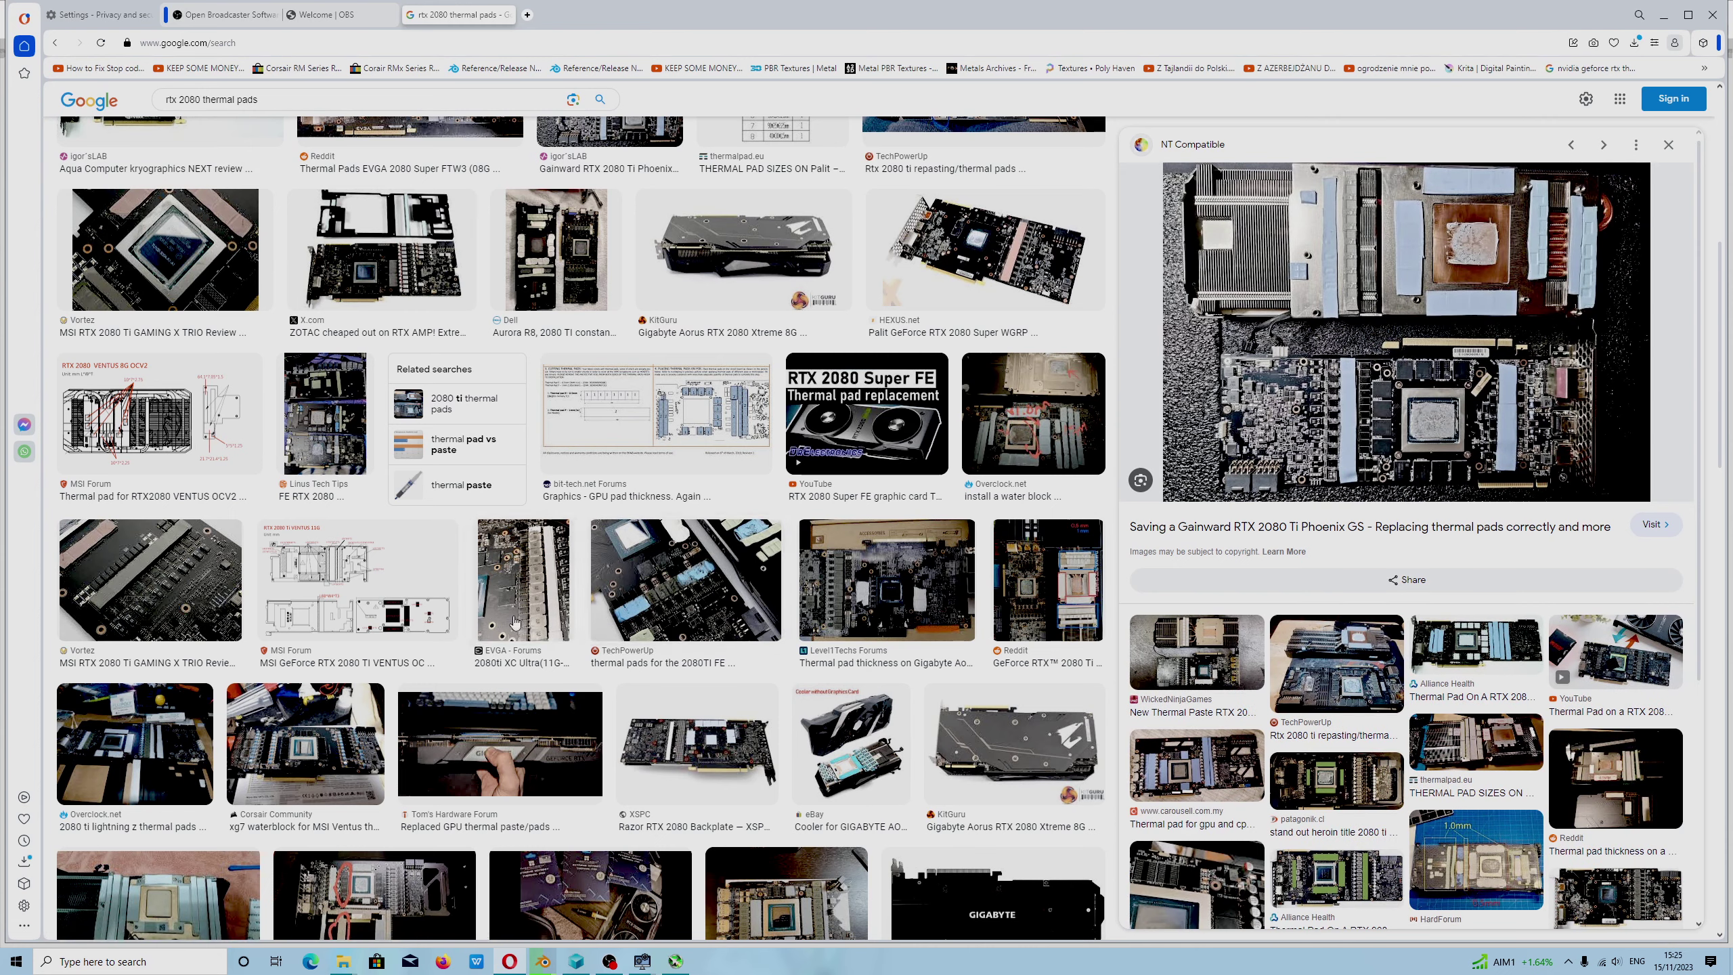
scroll(625, 631, down, 3)
scroll(624, 632, down, 2)
scroll(682, 682, down, 2)
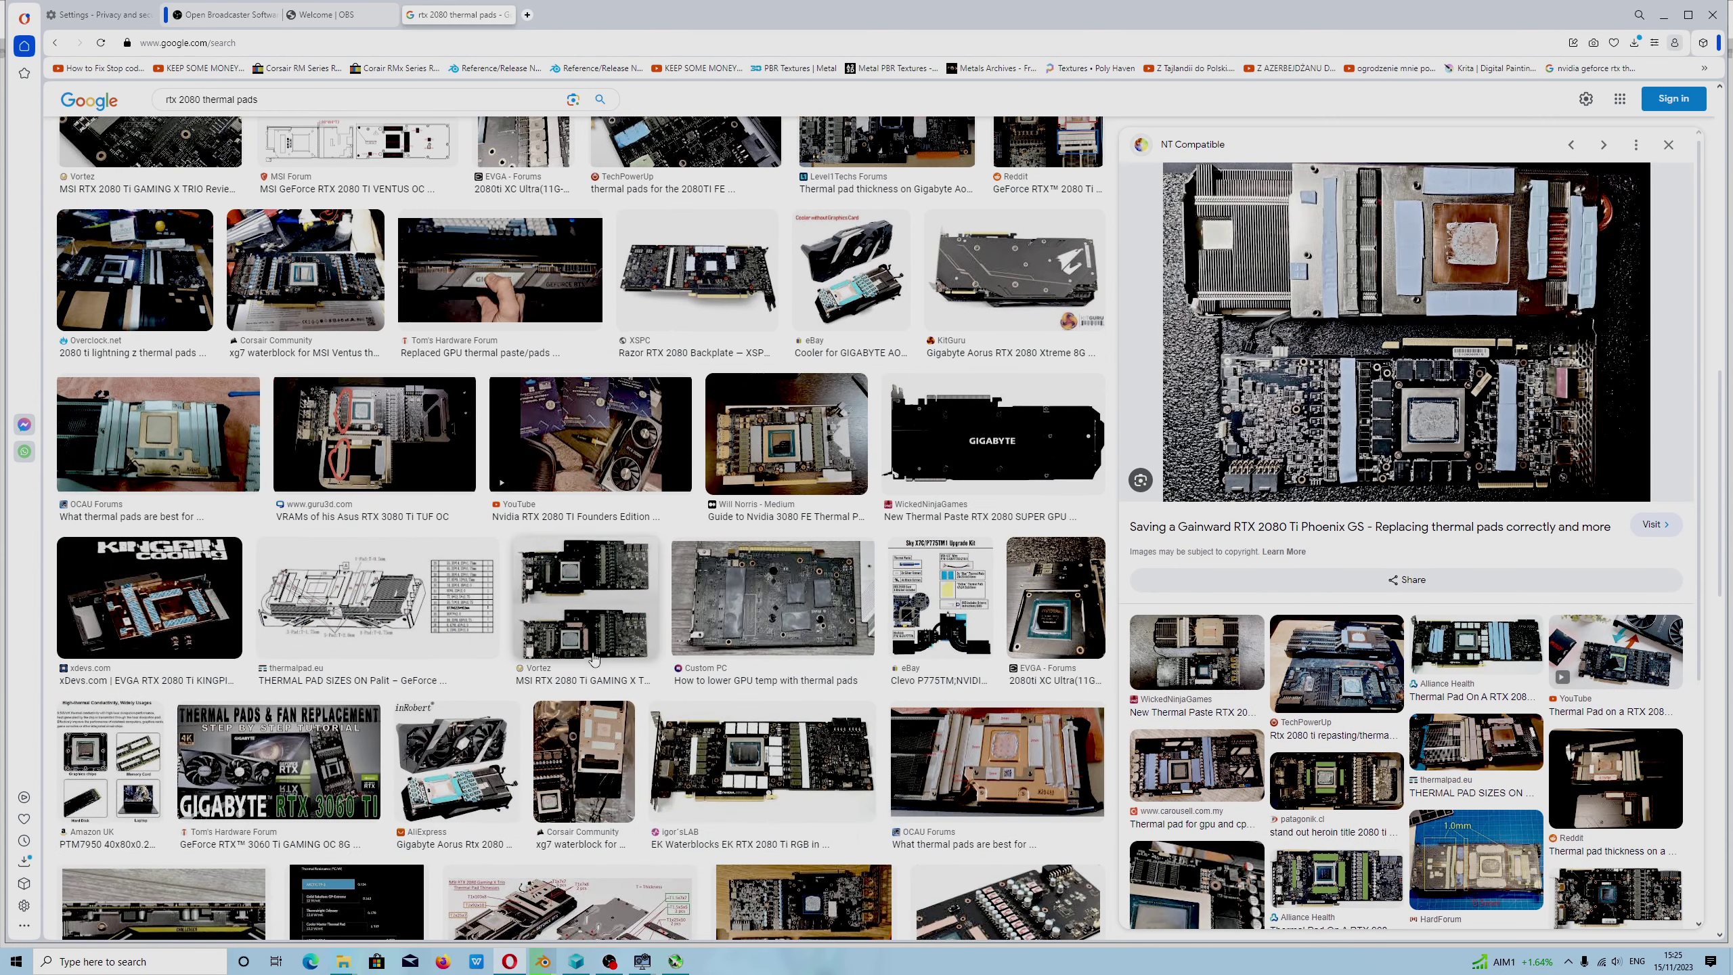
click(995, 761)
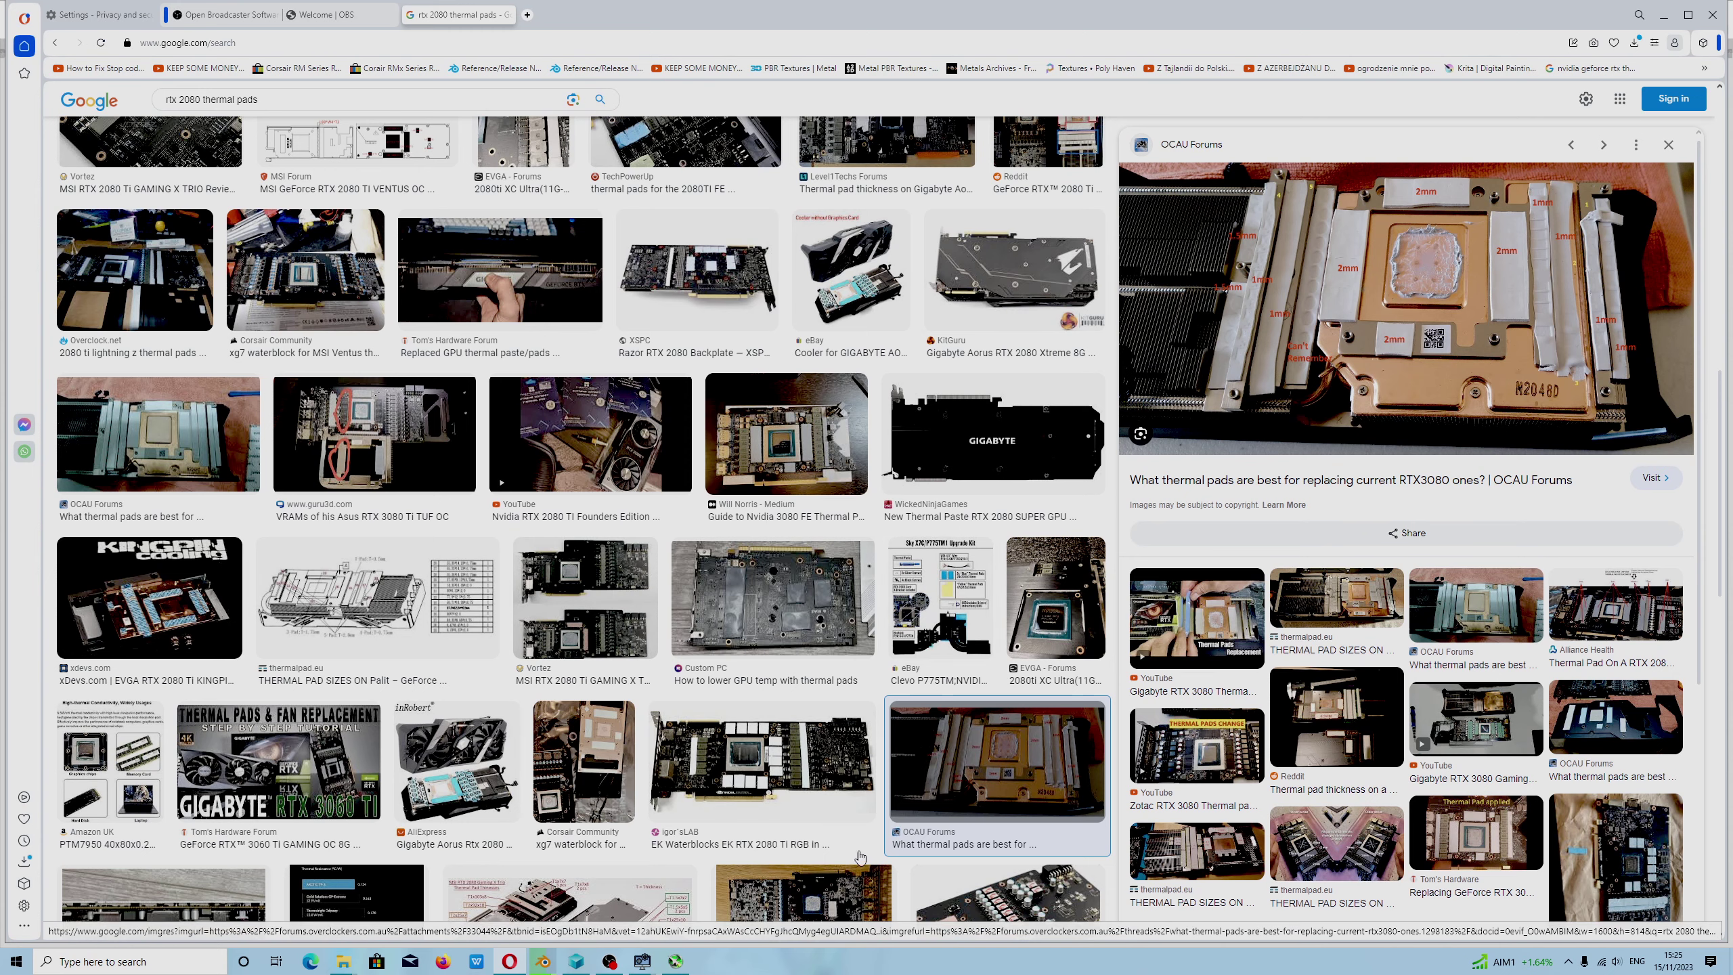
click(620, 894)
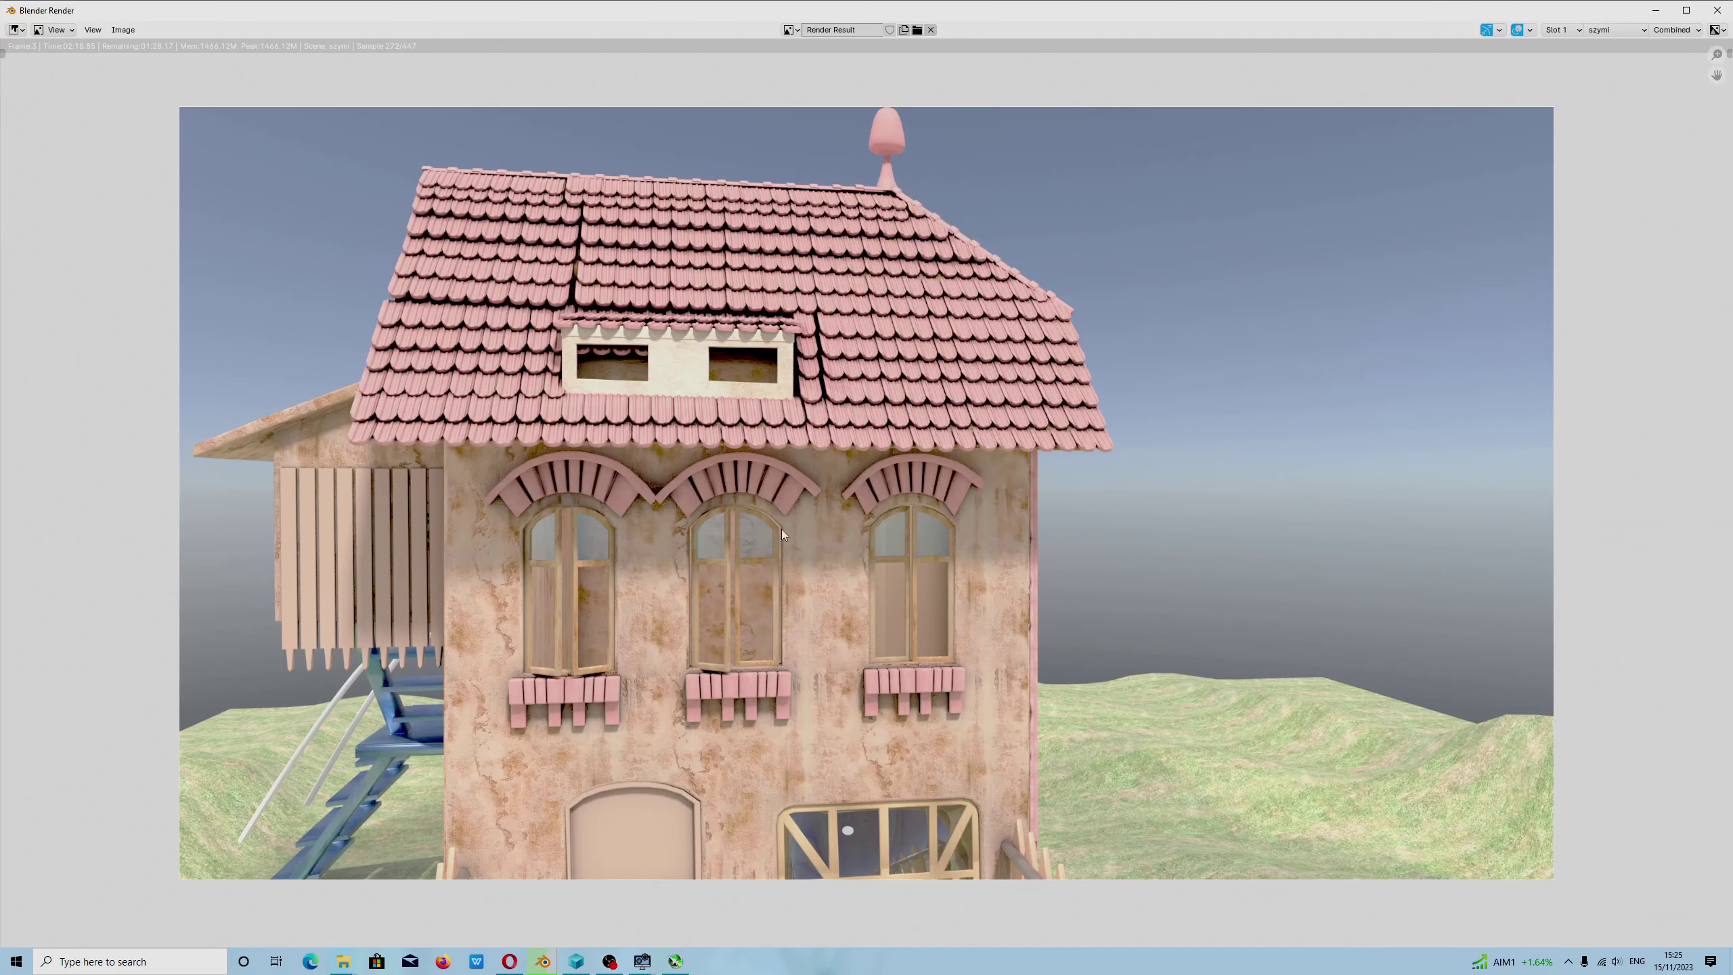
click(675, 961)
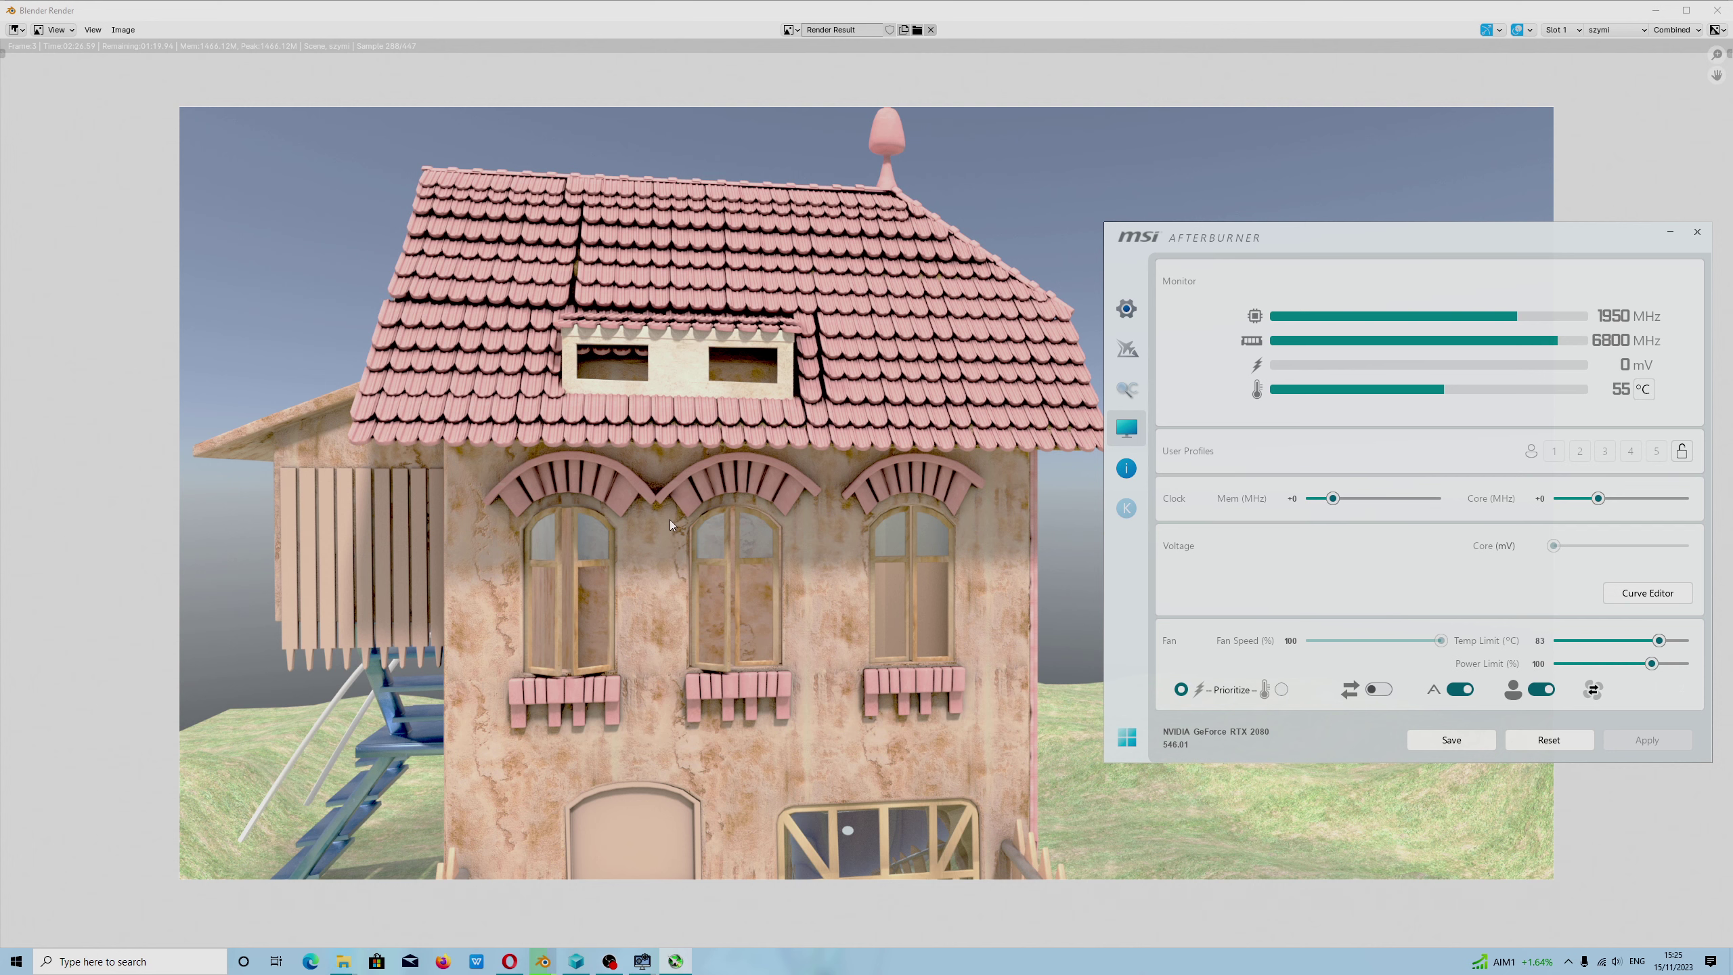
click(677, 677)
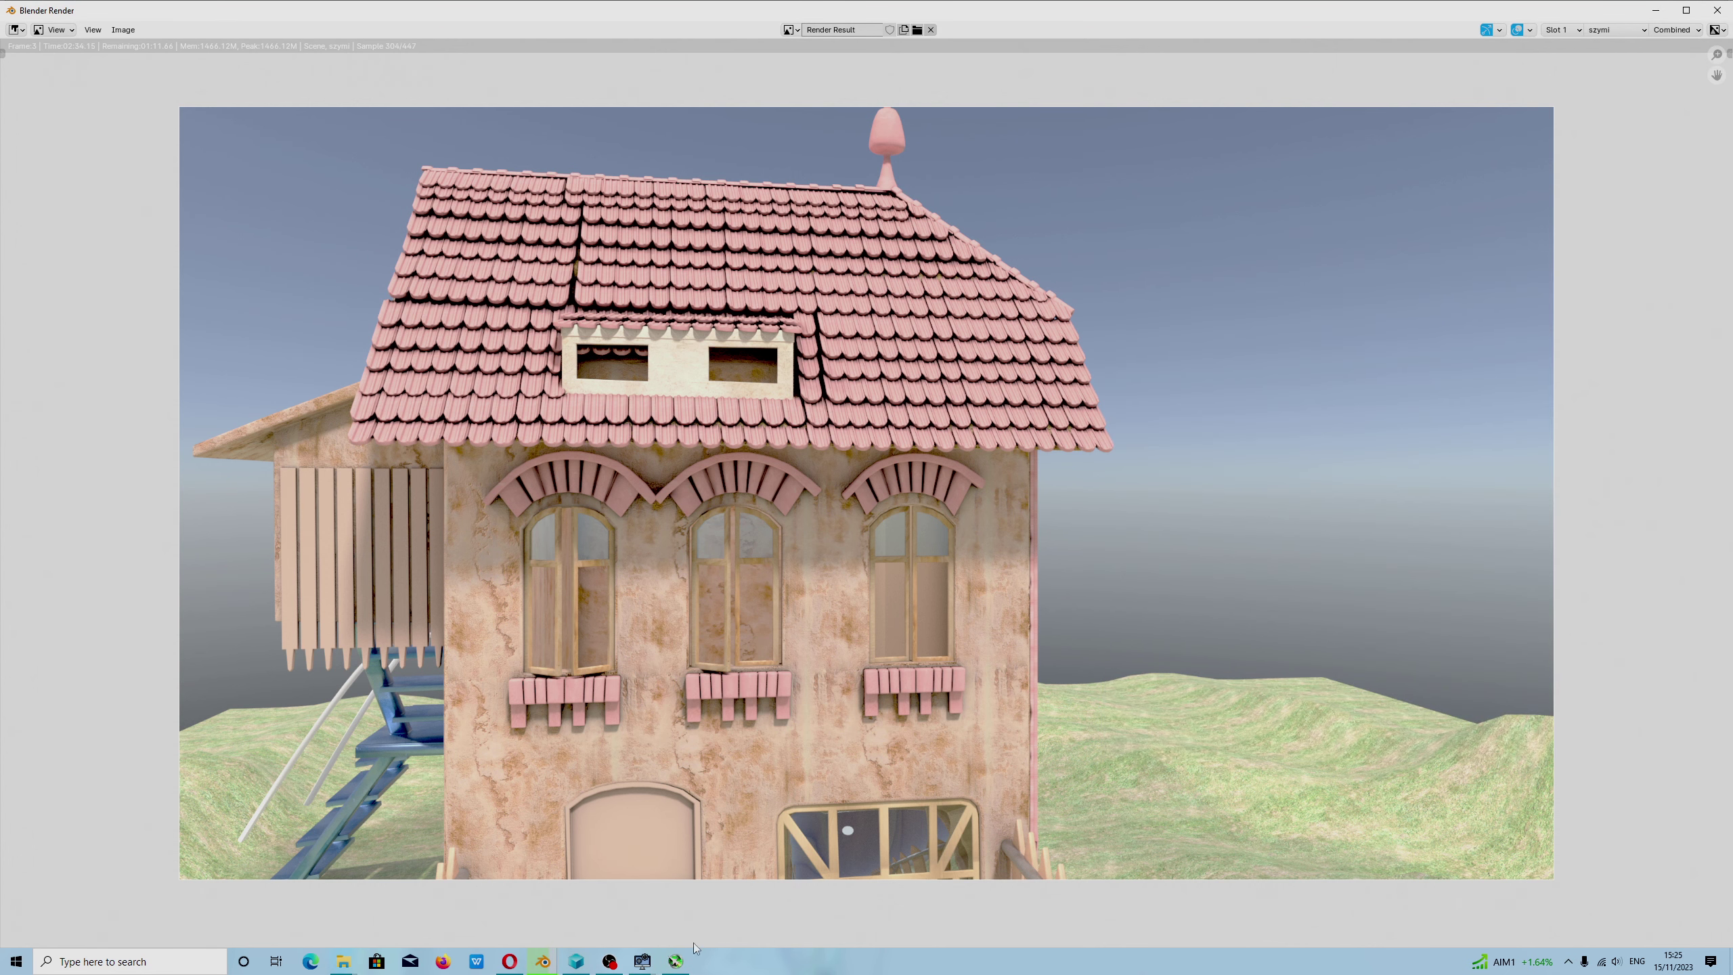
click(509, 961)
Replace the current search with 'corsair psu 850 w' to find 850 W gold Corsair power supplies.
scroll(437, 341, up, 5)
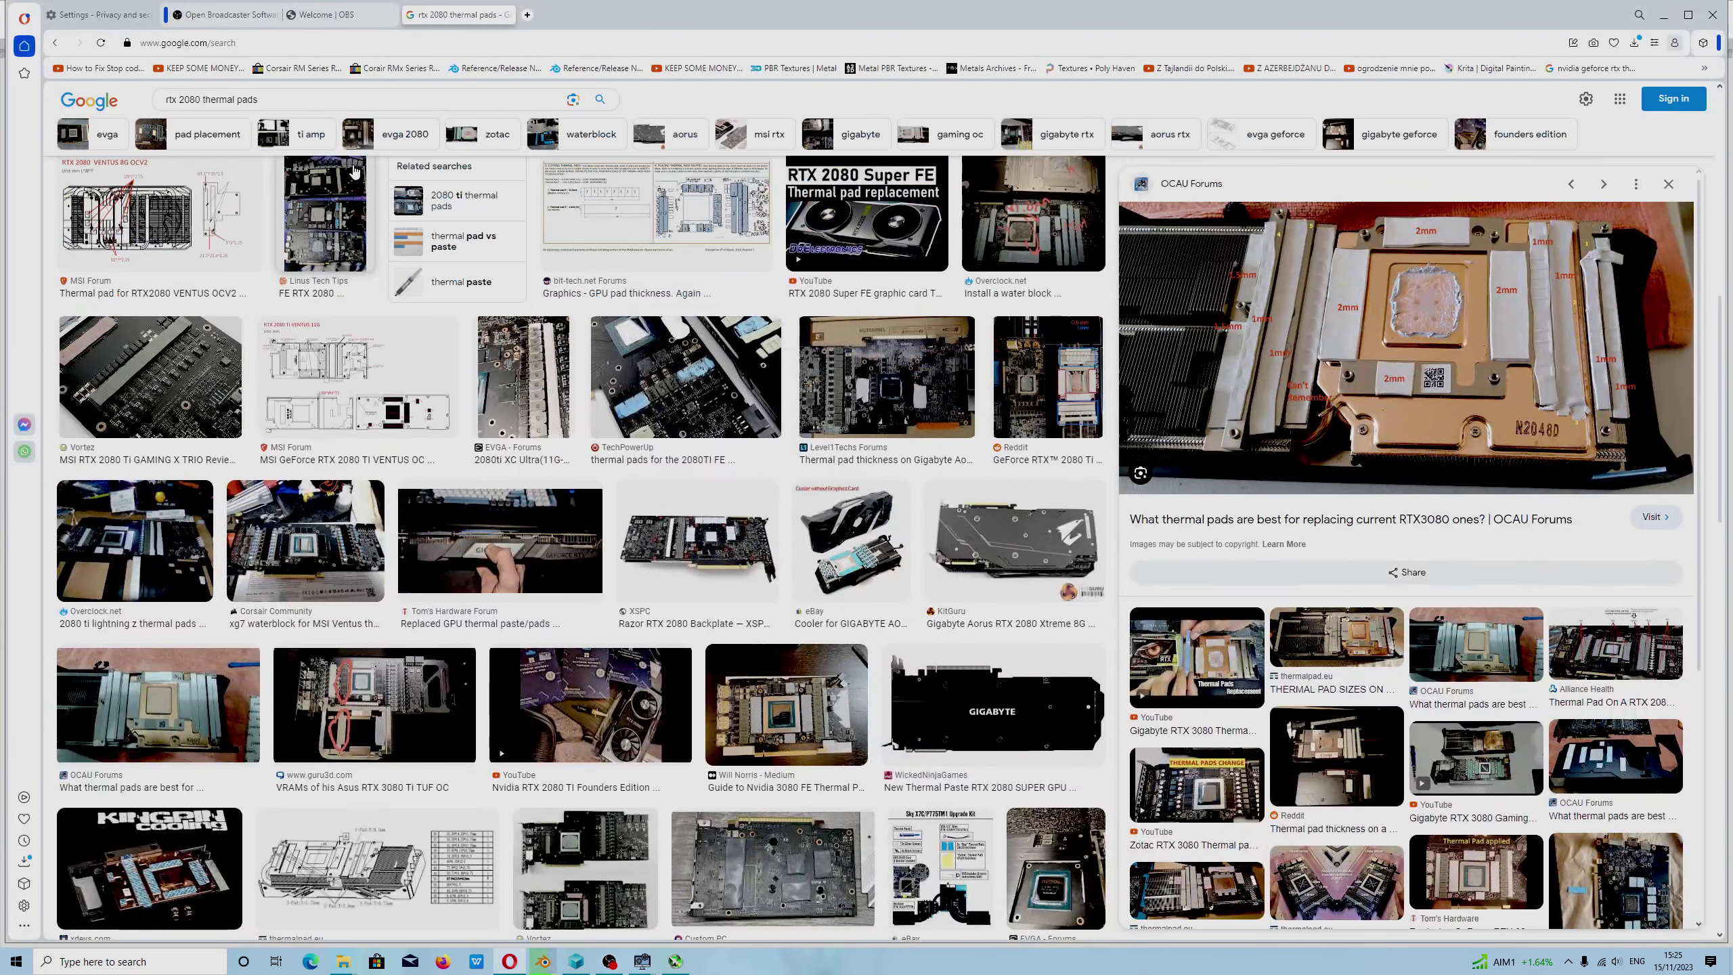
scroll(472, 456, up, 5)
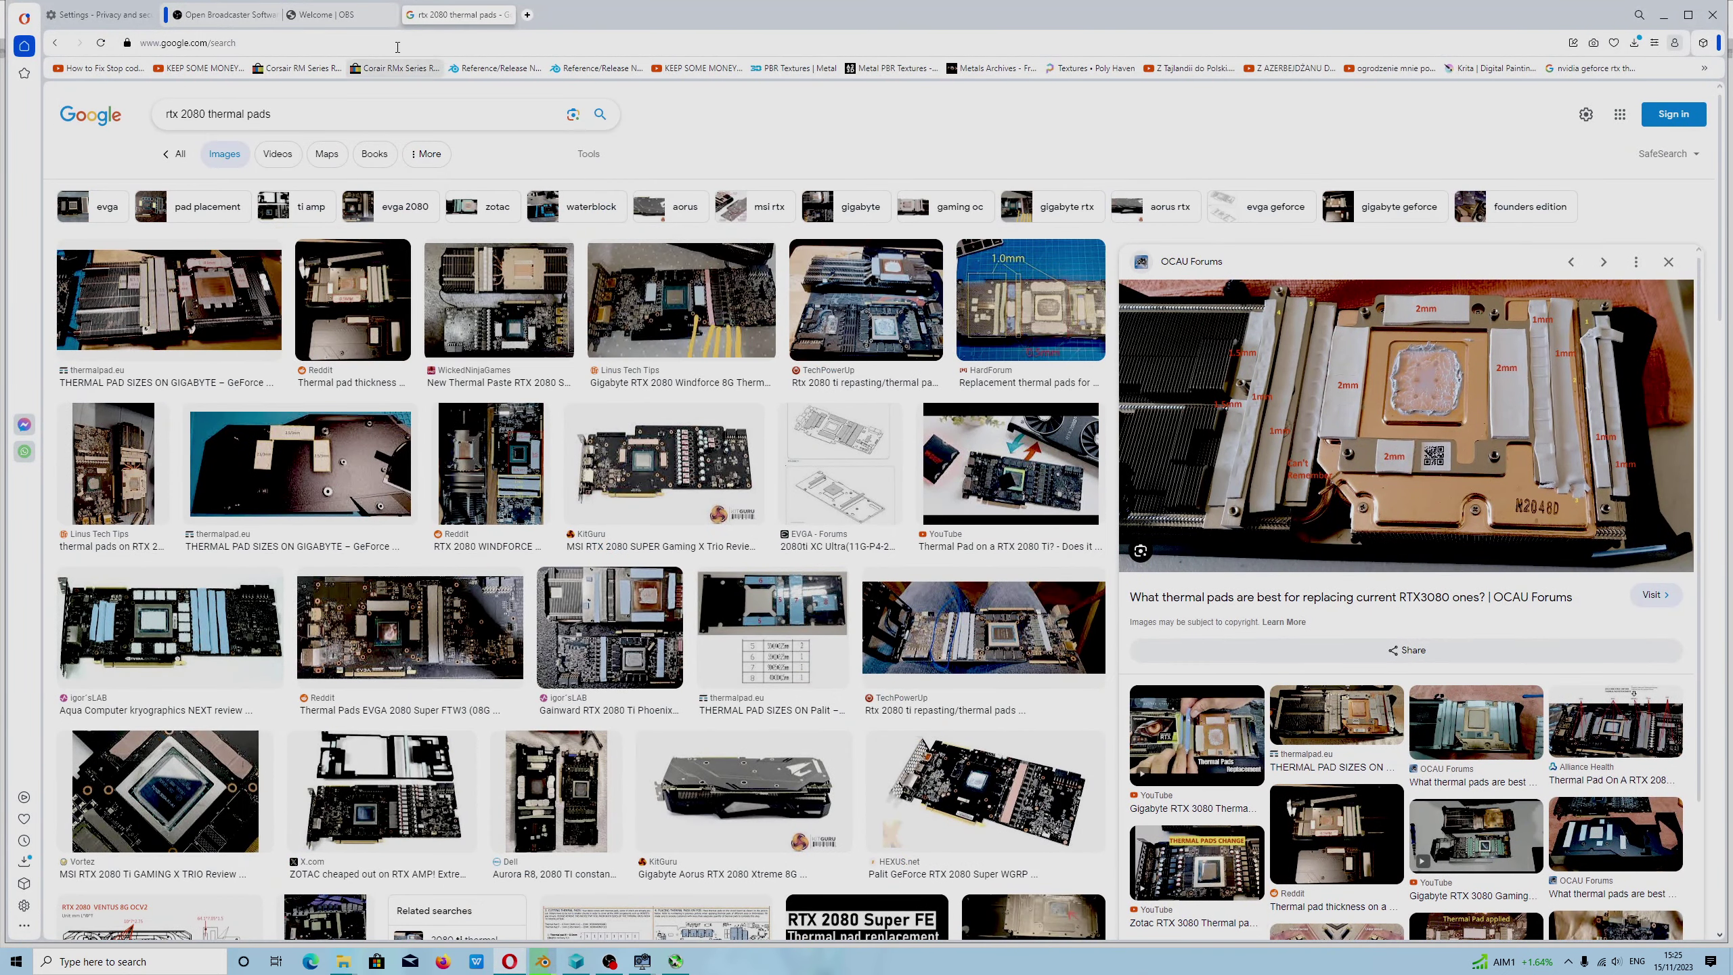
triple_click(164, 123)
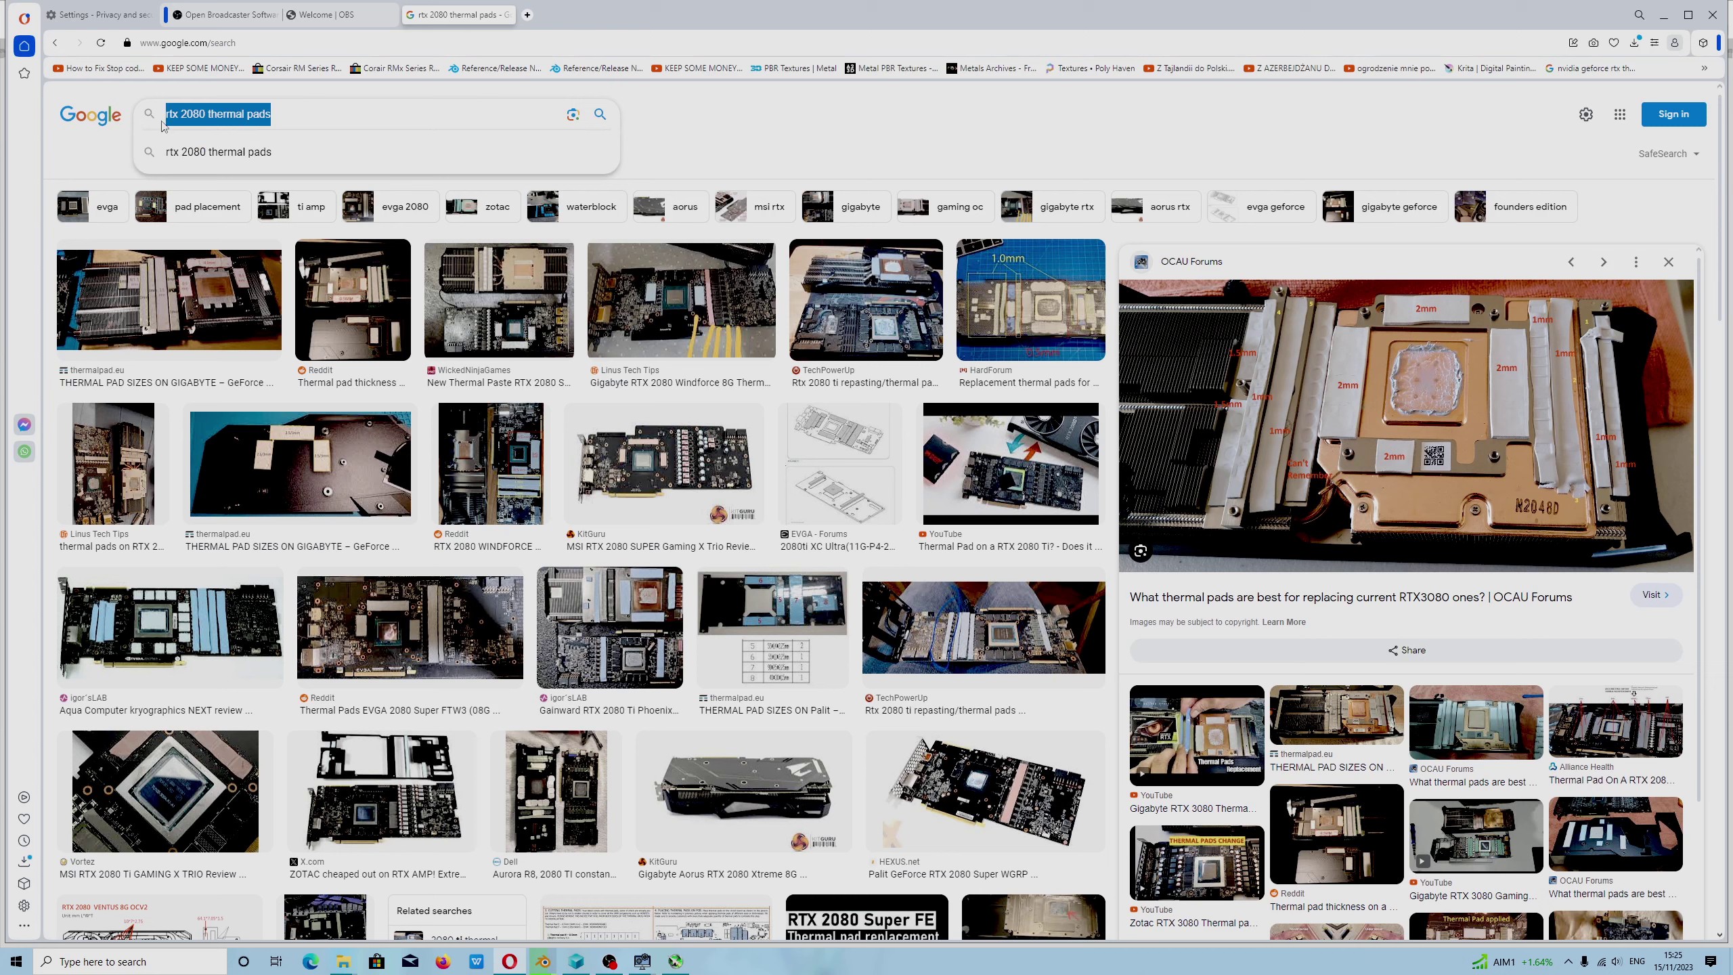
text(corsair psu )
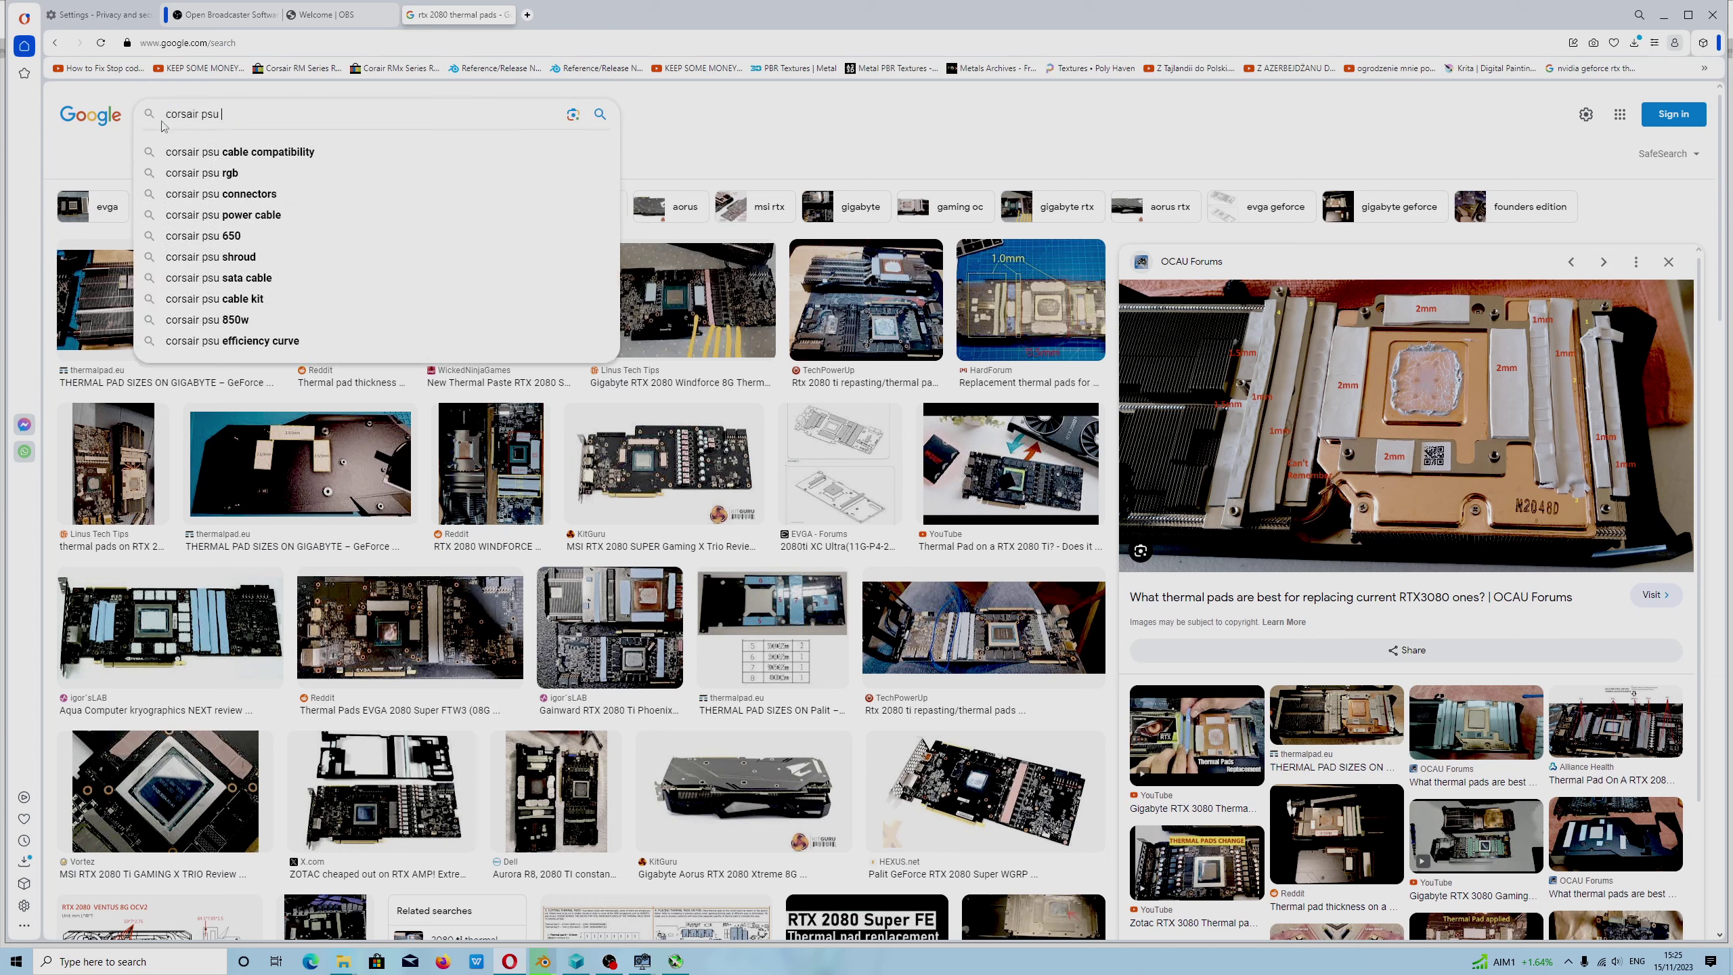
text(850 wat)
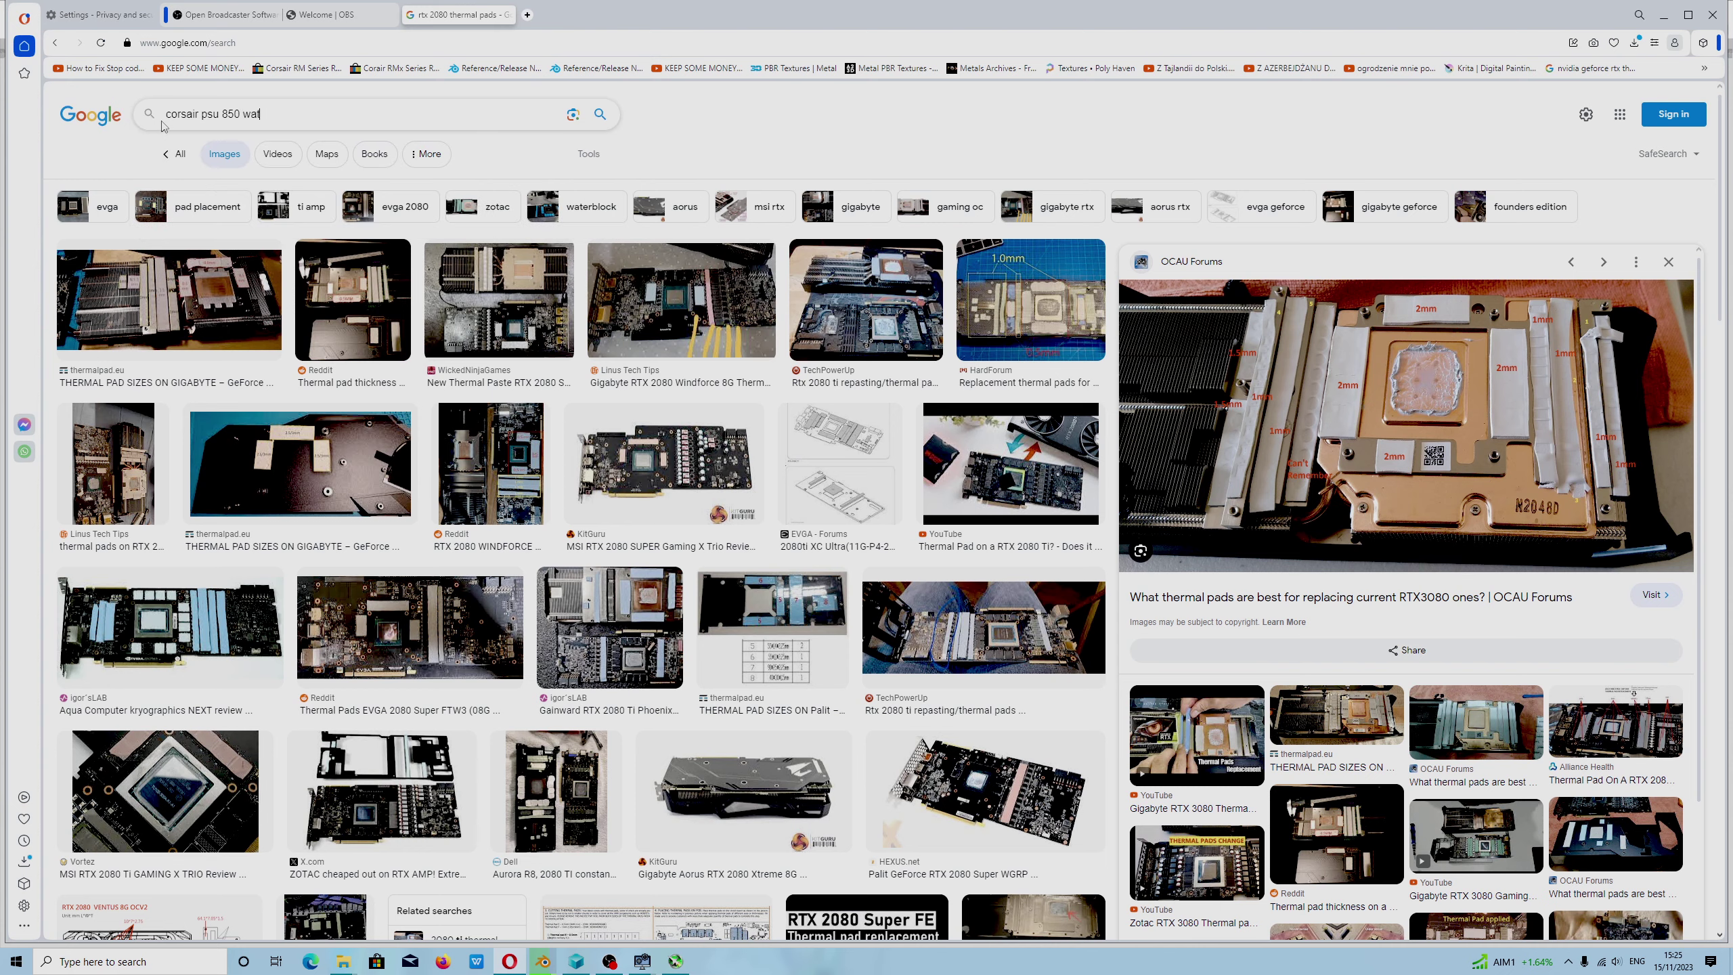
key(Return)
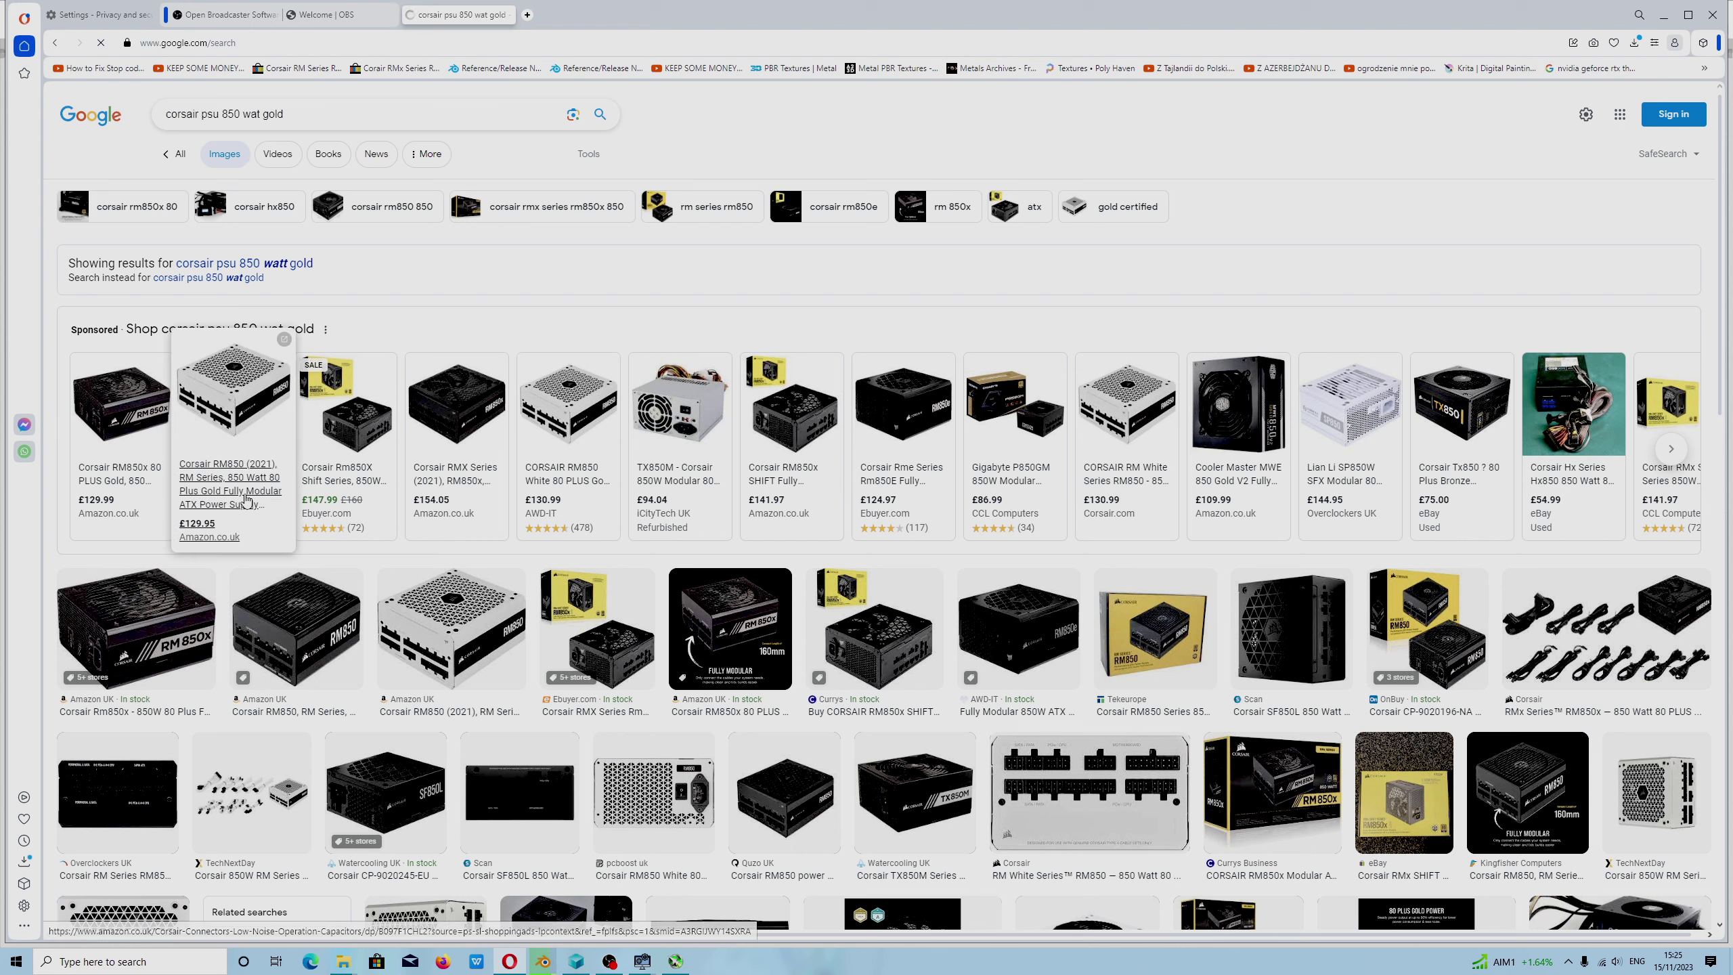
mouse_move(345, 446)
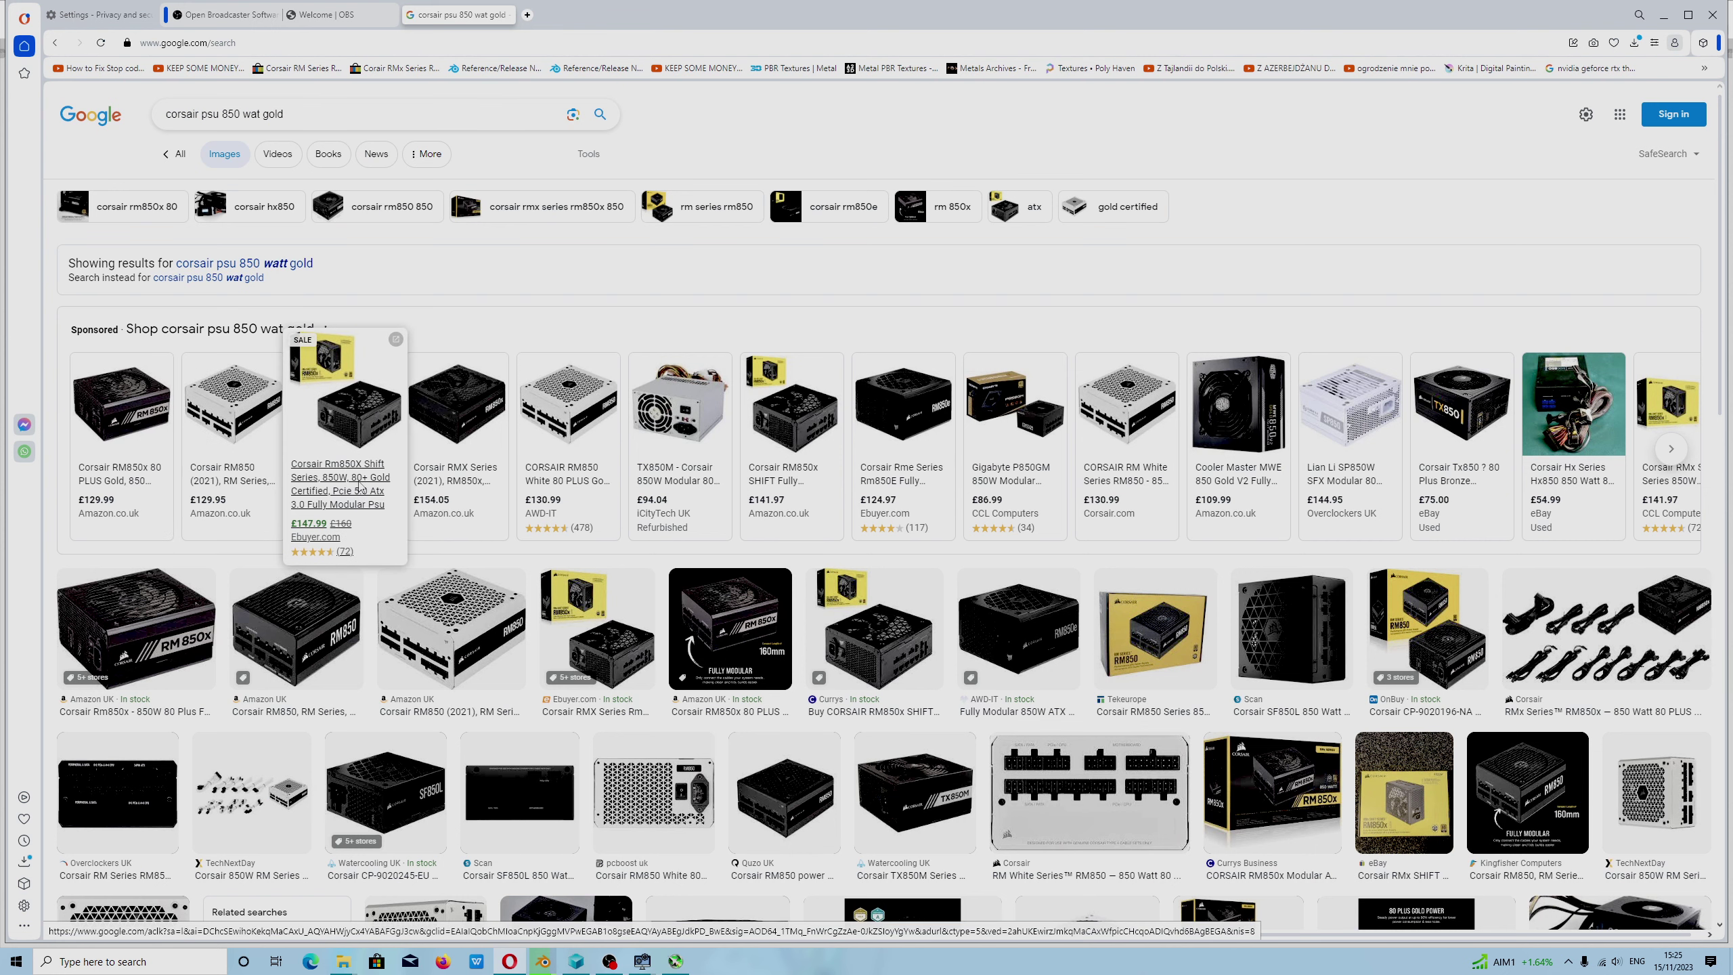
Open the Ebuyer Corsair RM850x Shift listing at £147.99 and accept its cookies.
click(361, 486)
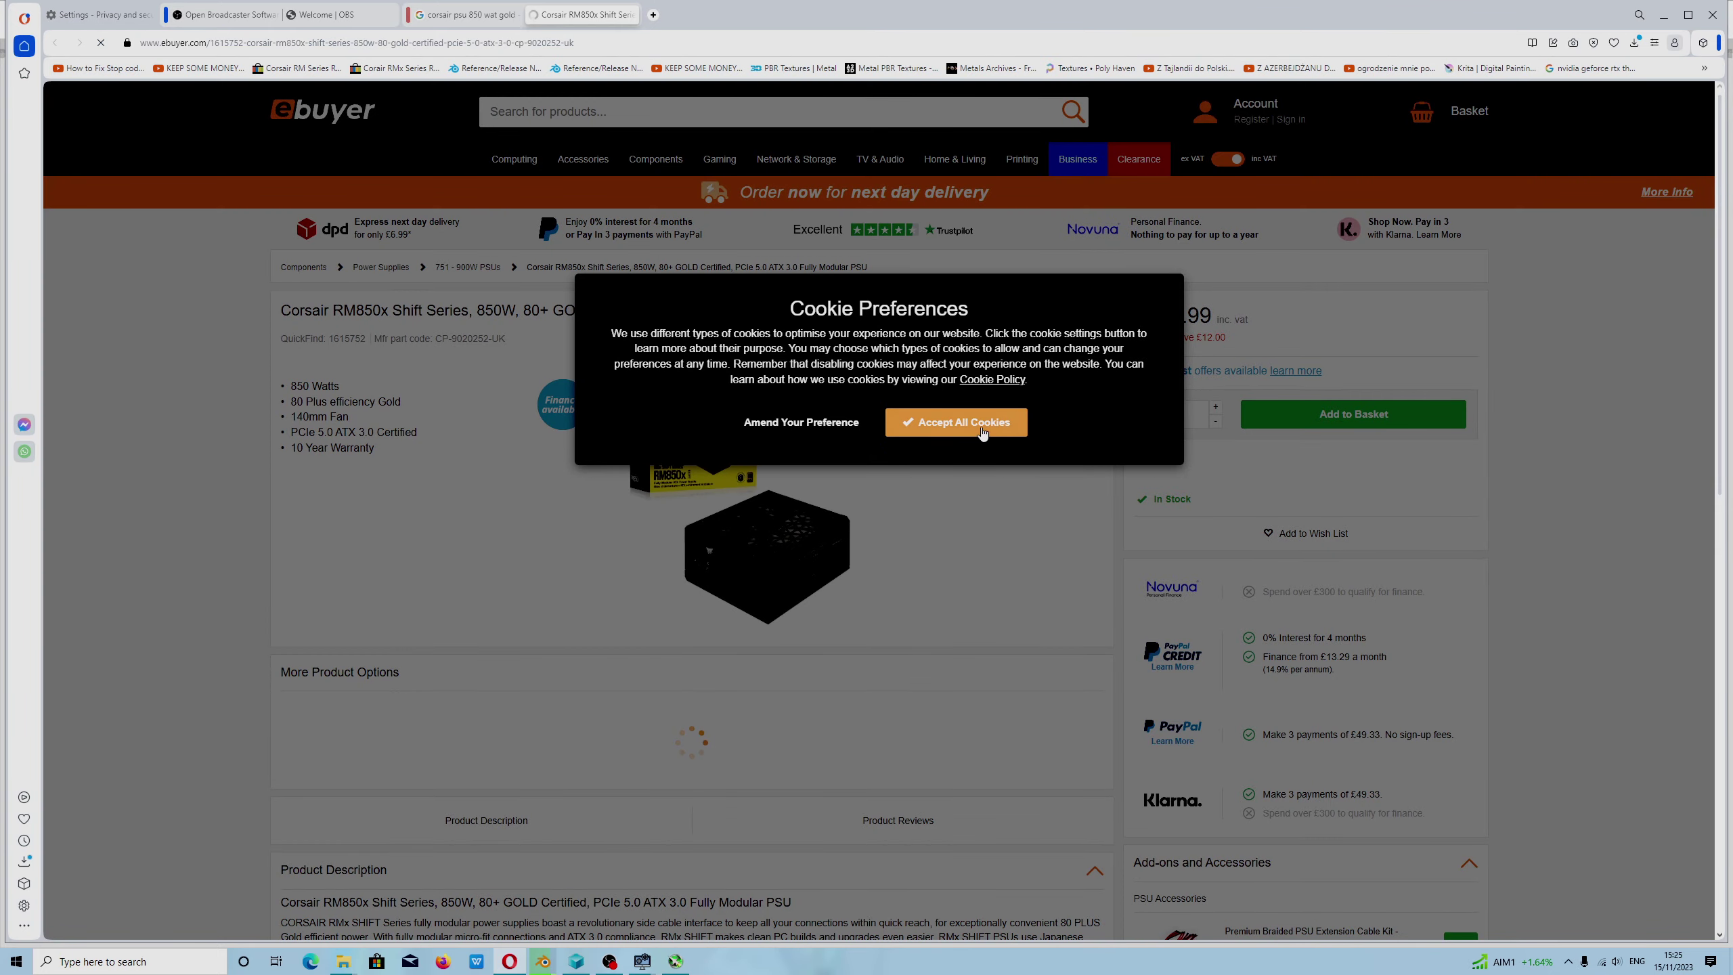
click(923, 424)
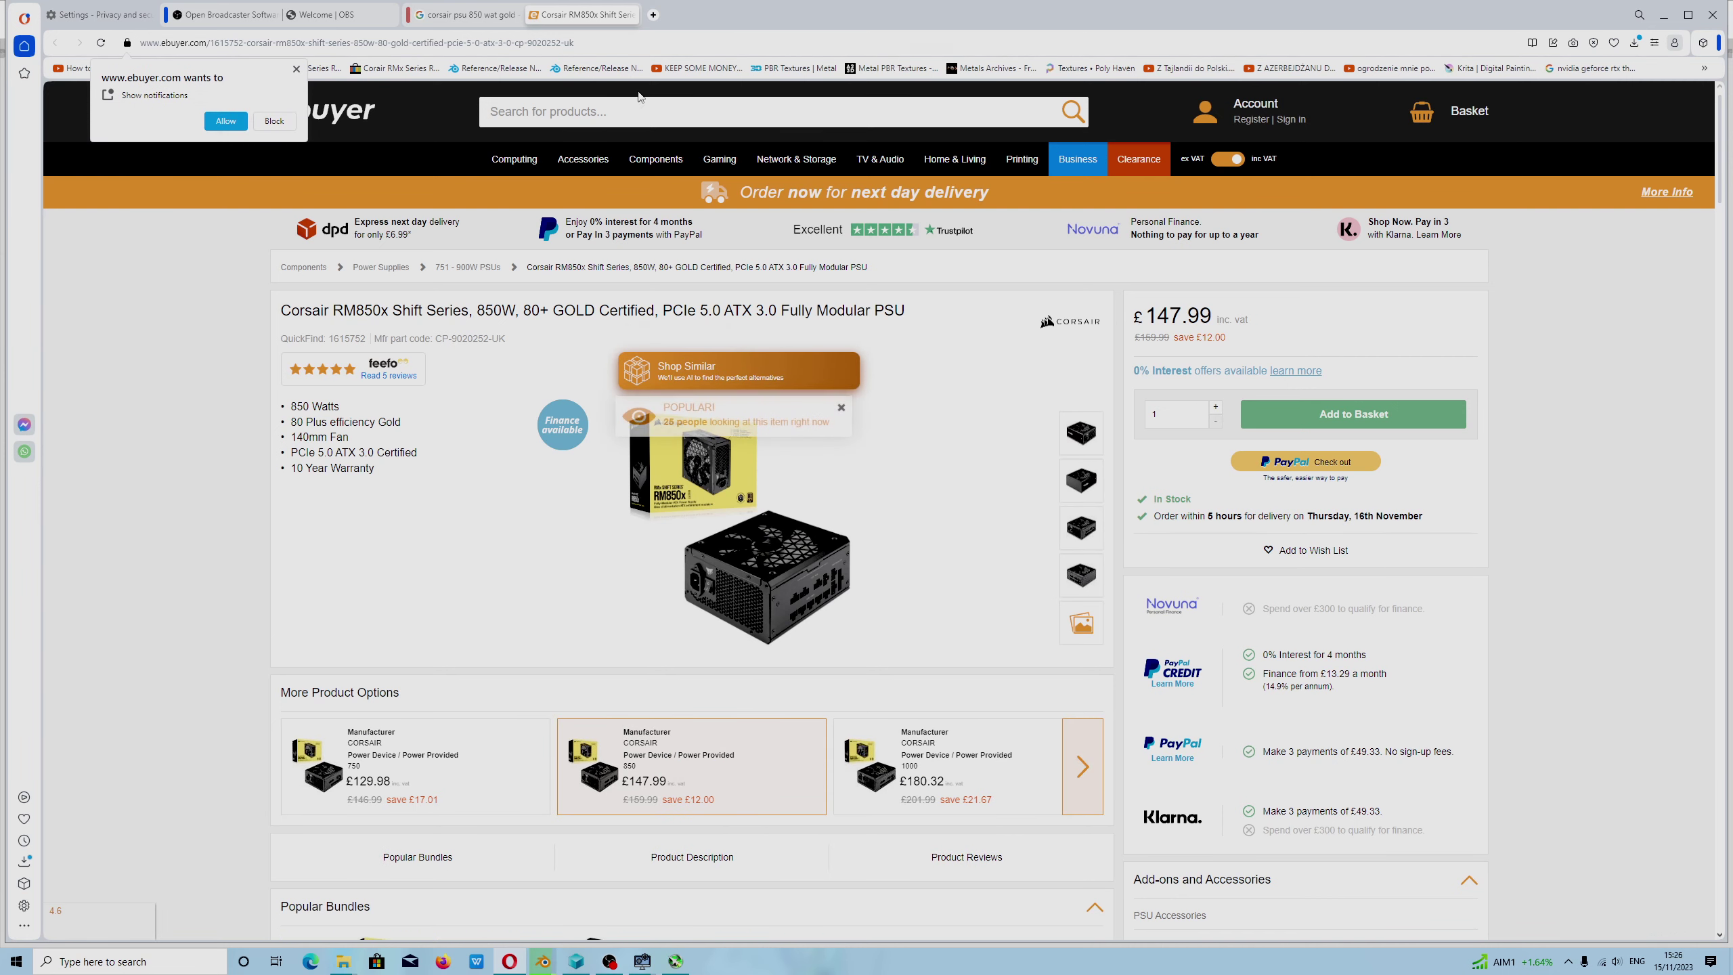
click(654, 14)
Search 'rtx 2080 release price in the UK' and open the Tech Advisor article, accepting its cookies.
click(733, 138)
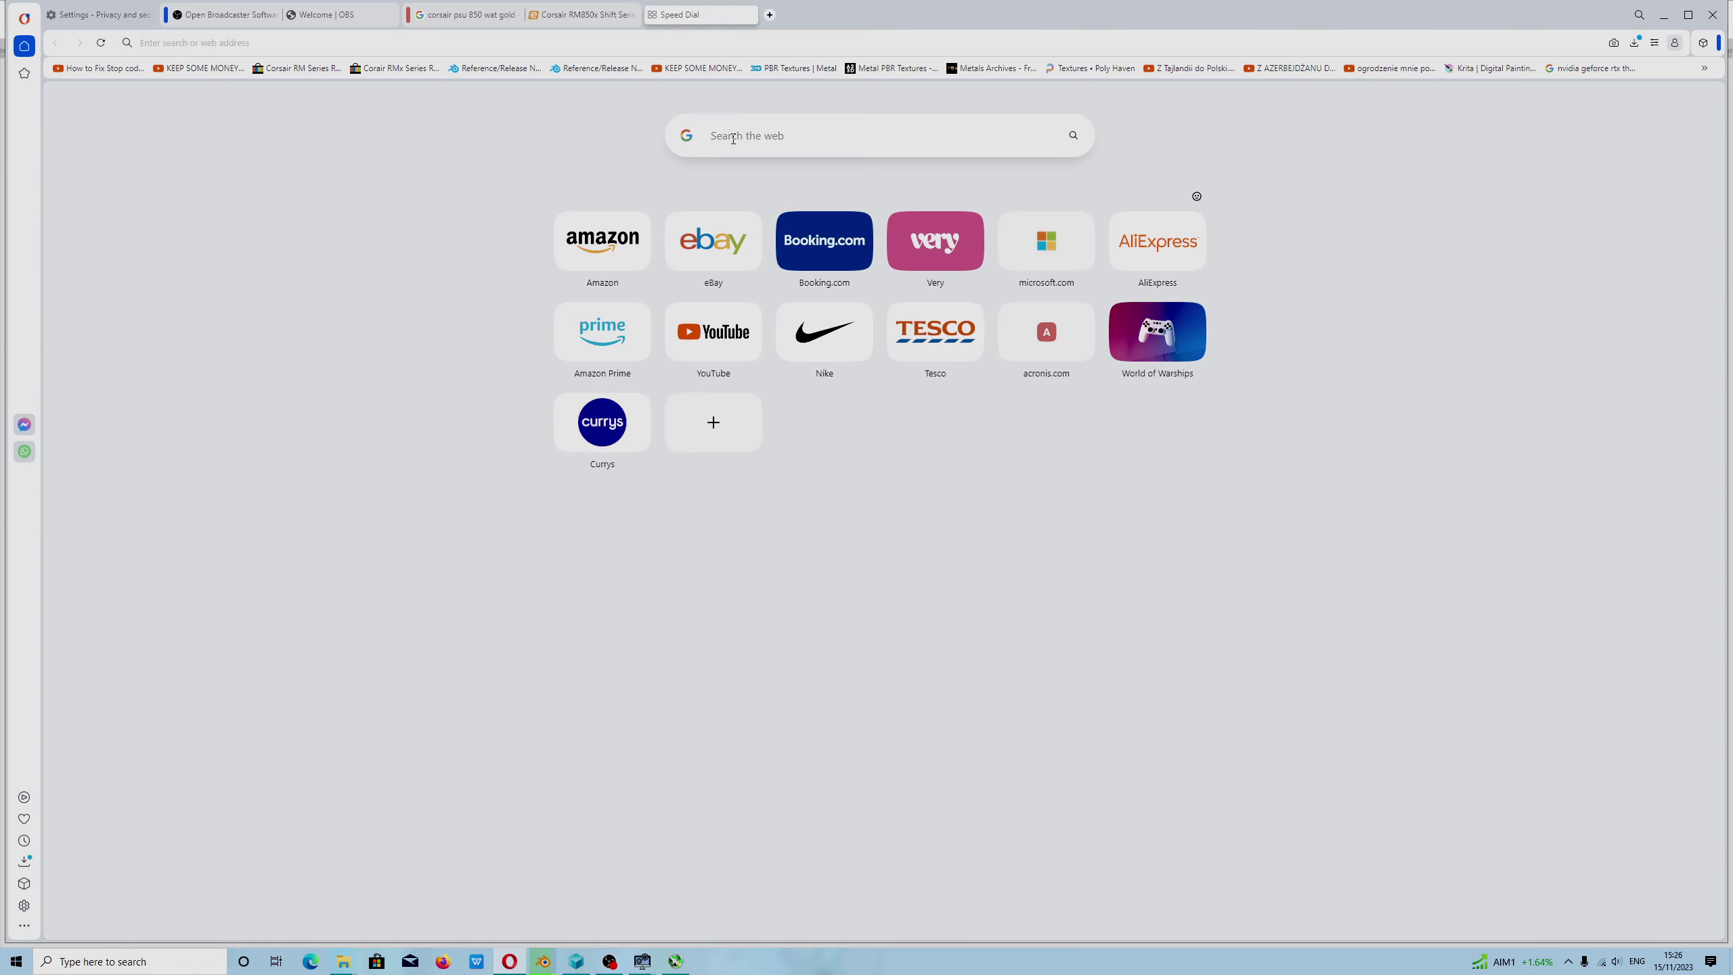
text(rtx 2080 rel)
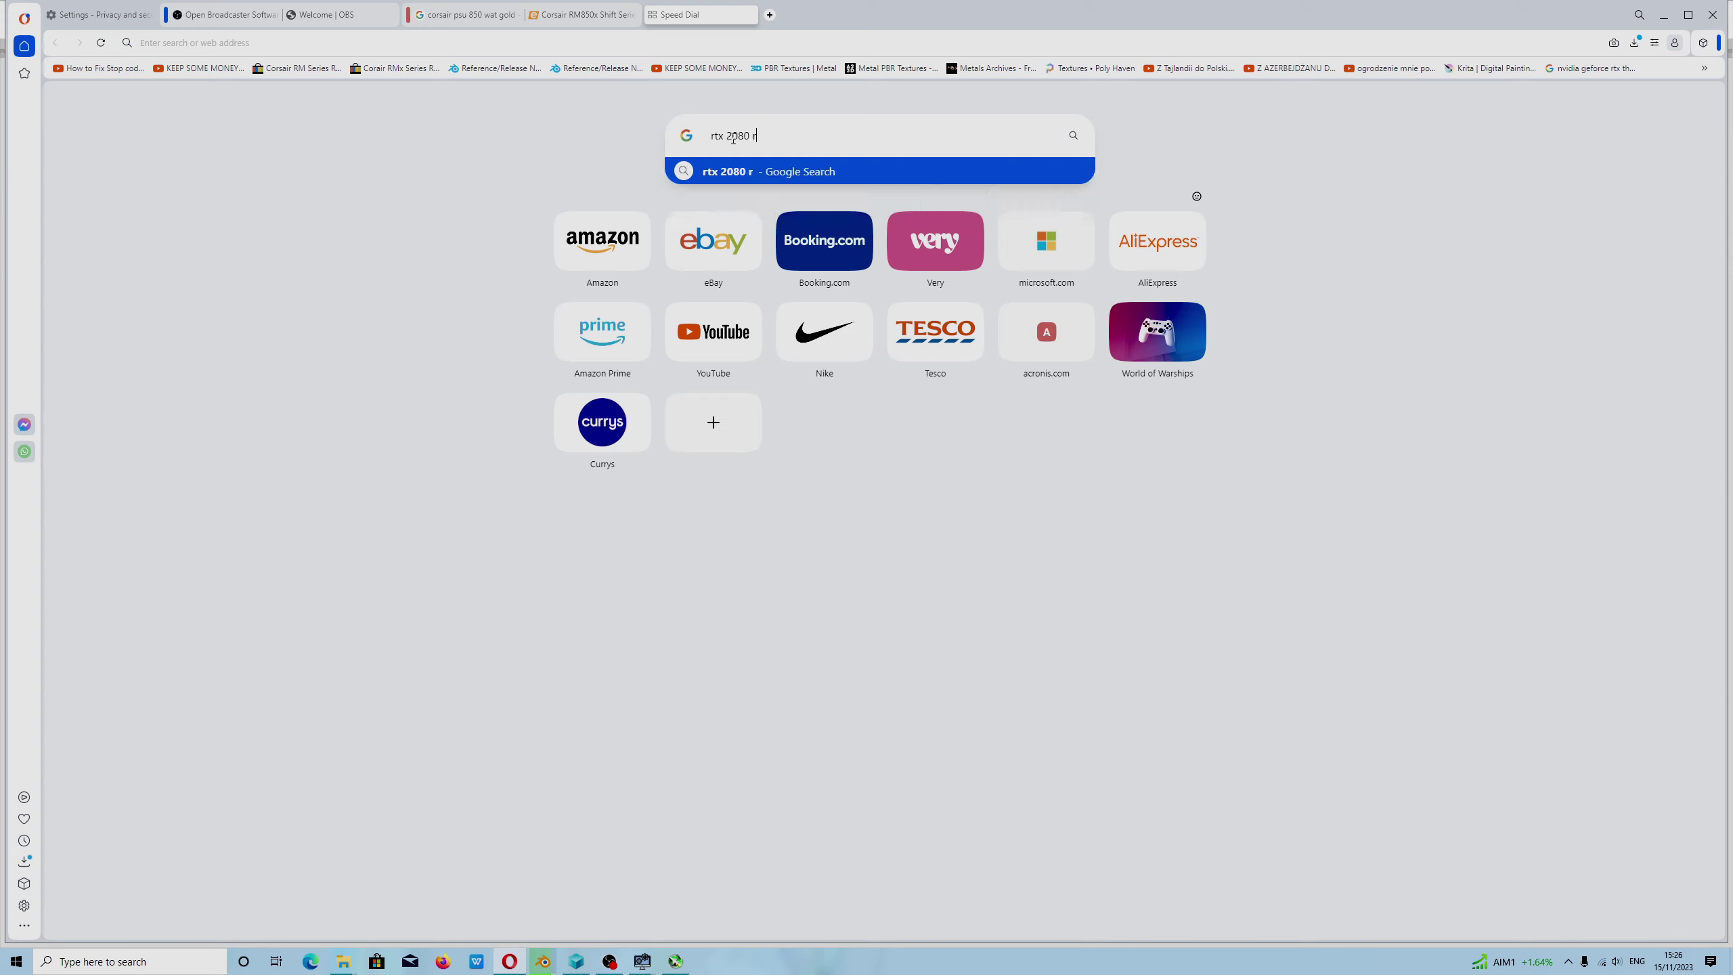
text(ease price in the UK)
key(Return)
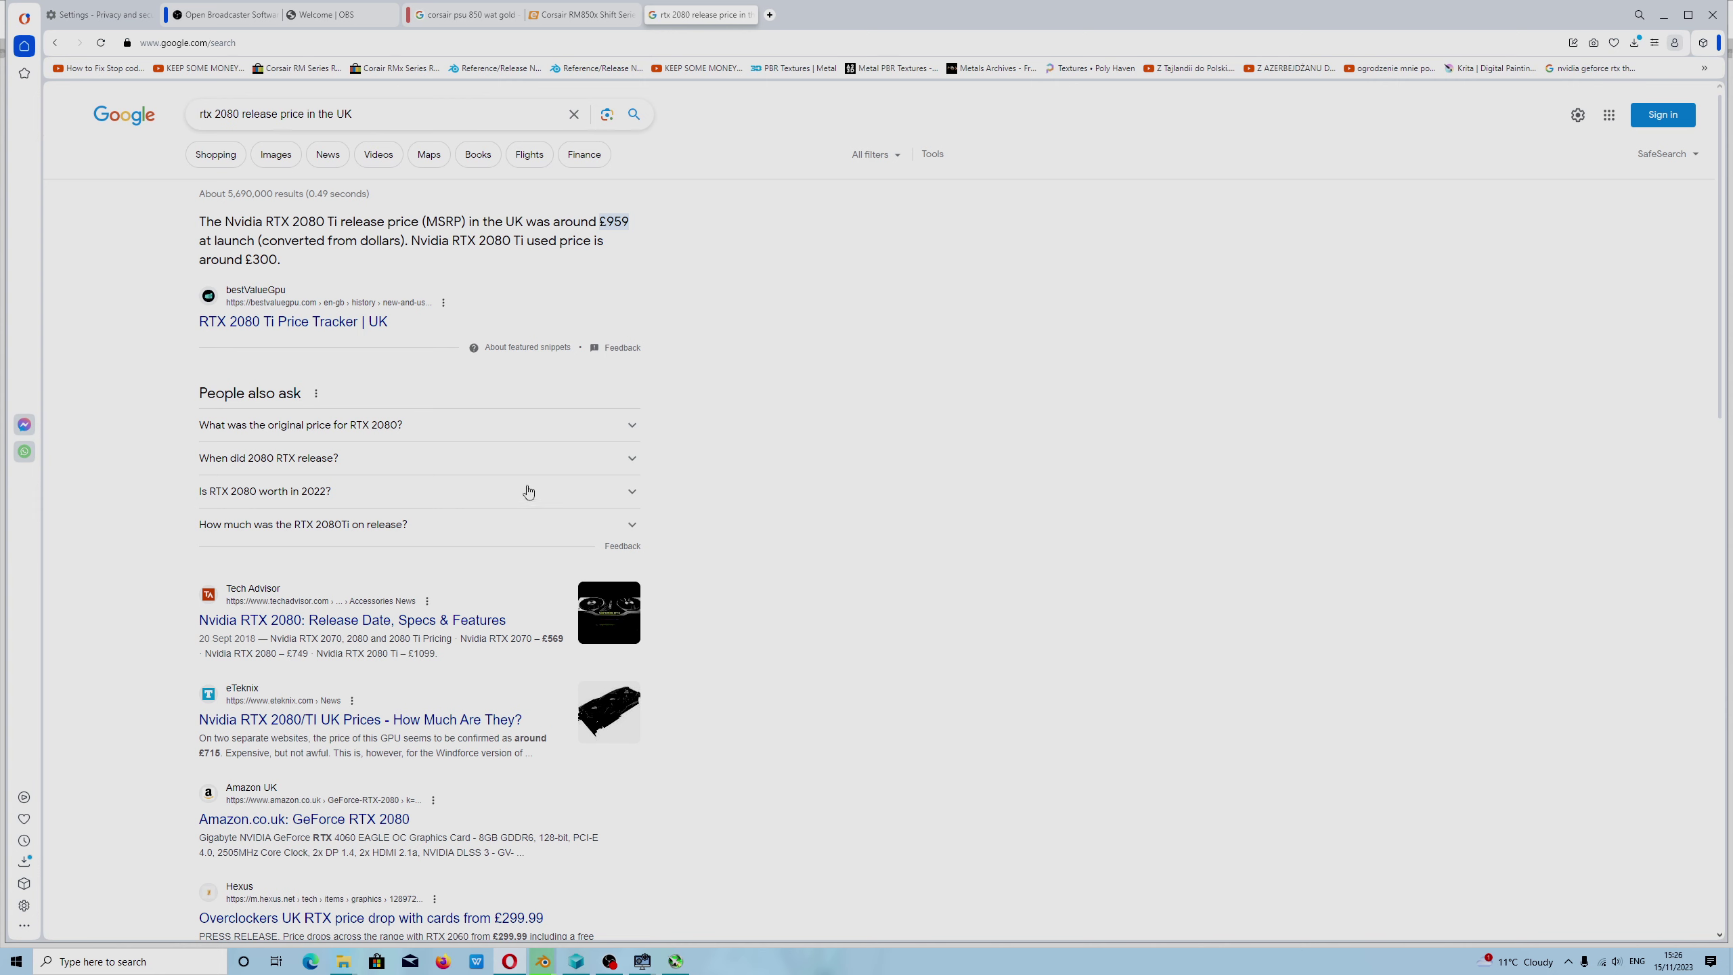
right_click(313, 625)
click(355, 633)
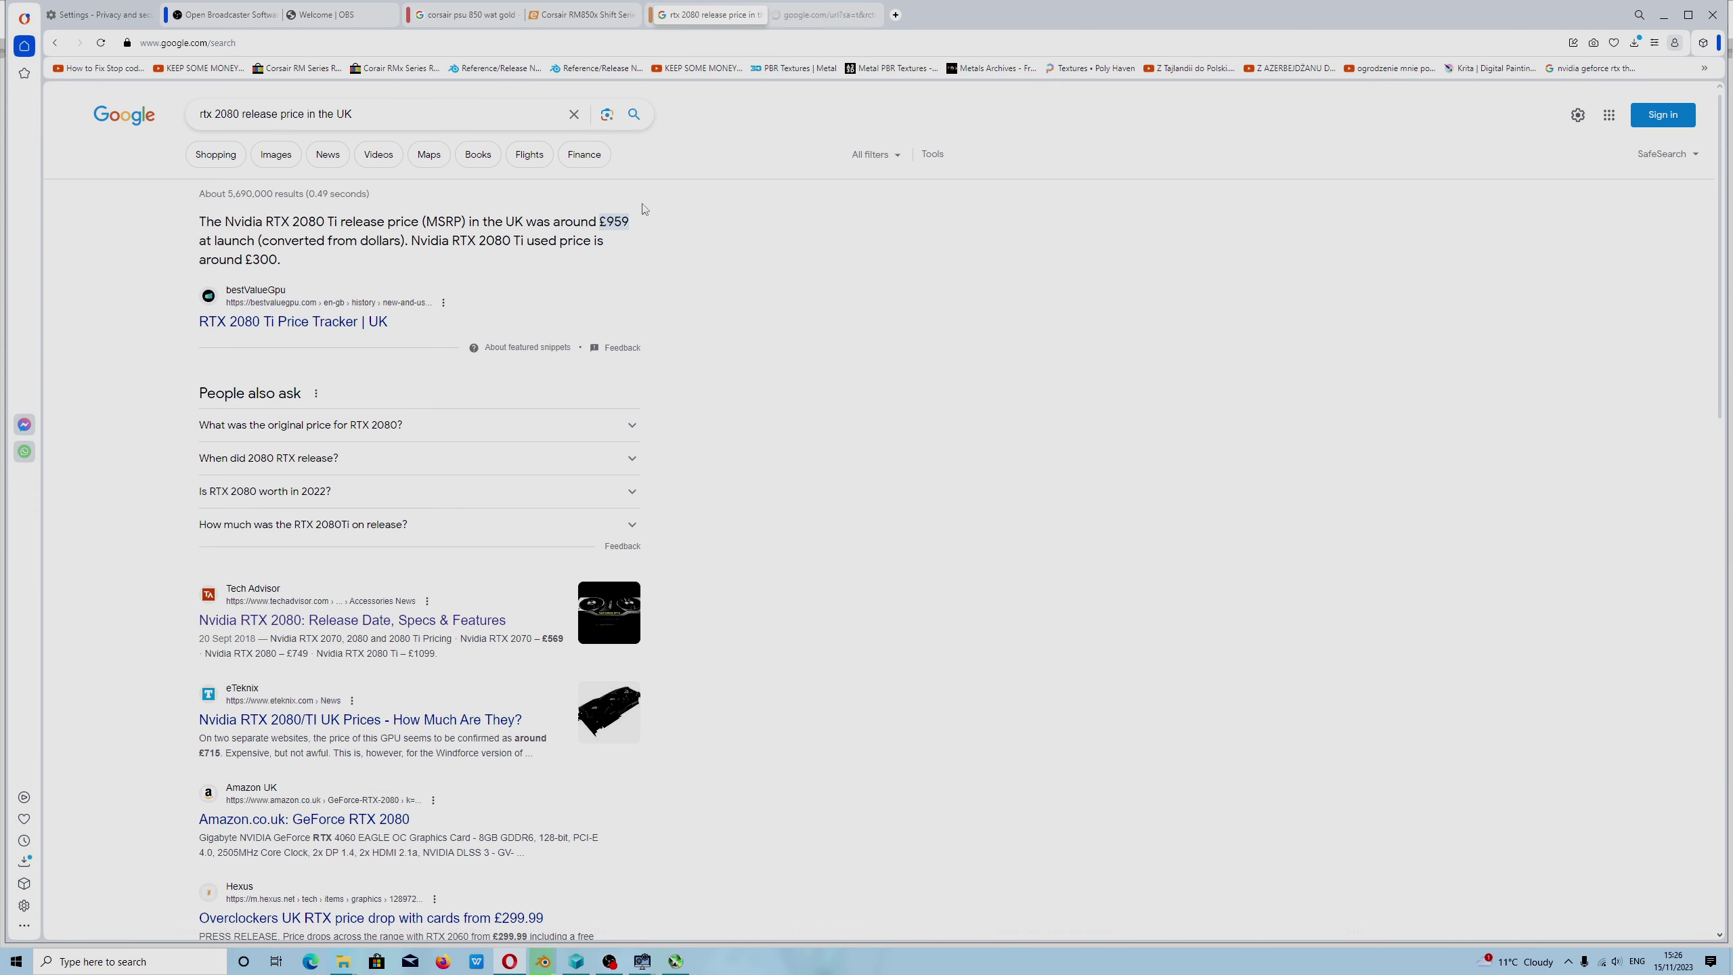
click(819, 16)
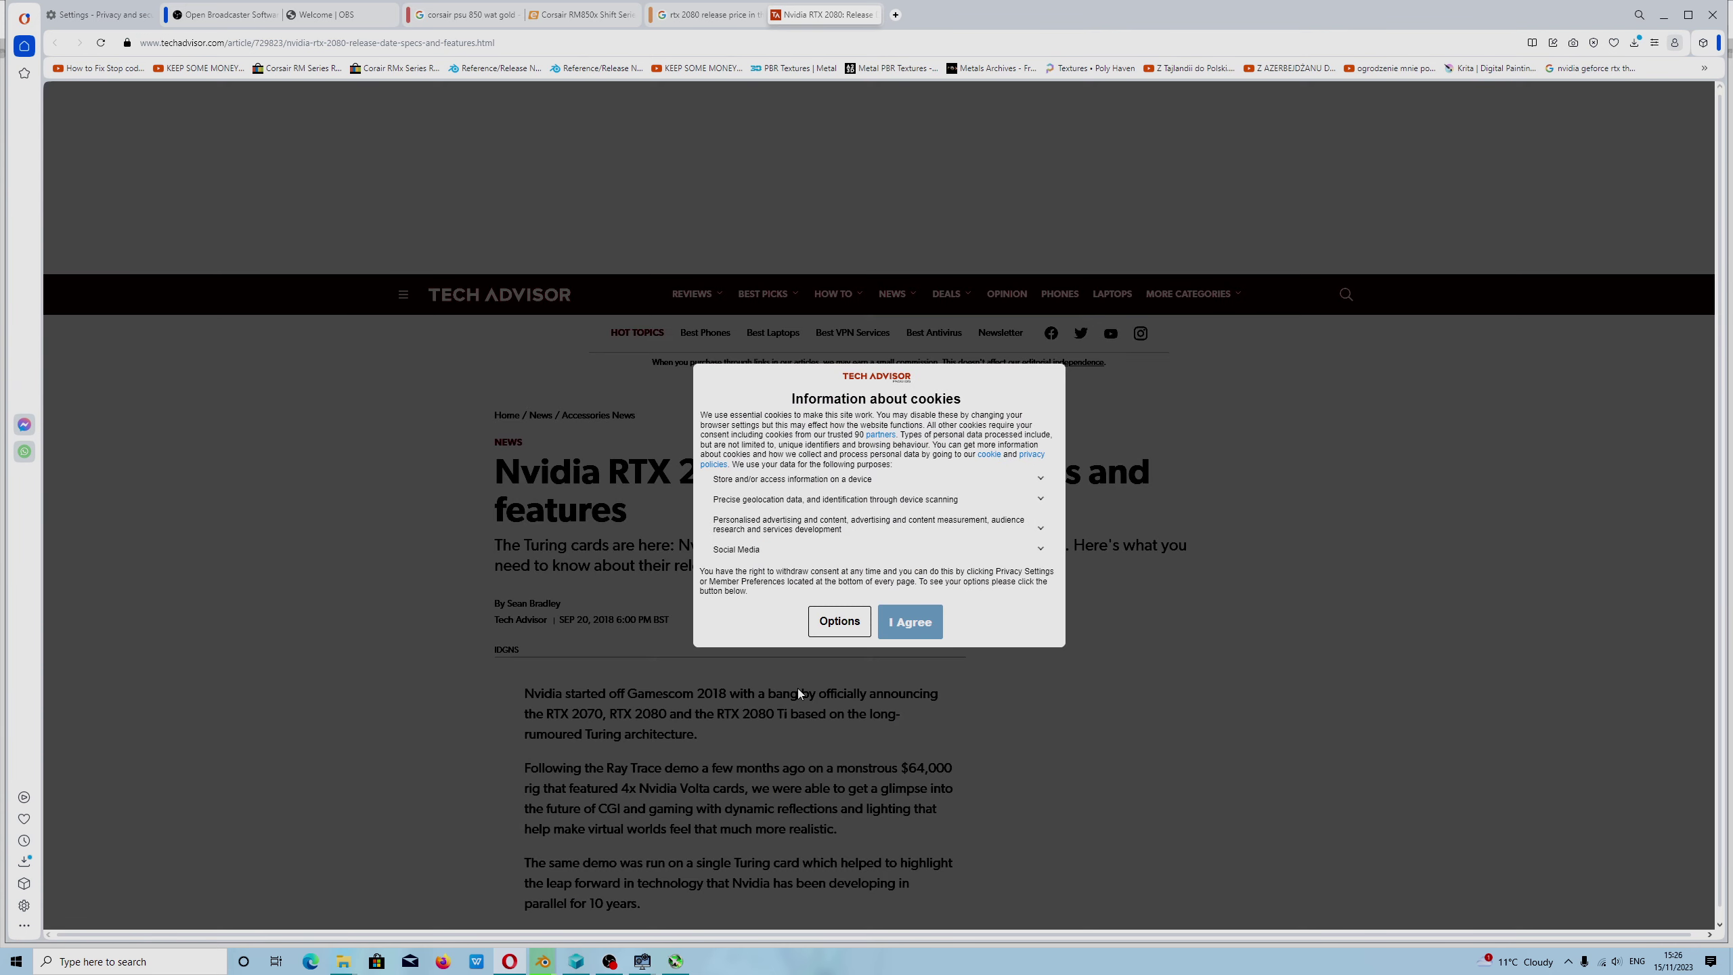
click(911, 621)
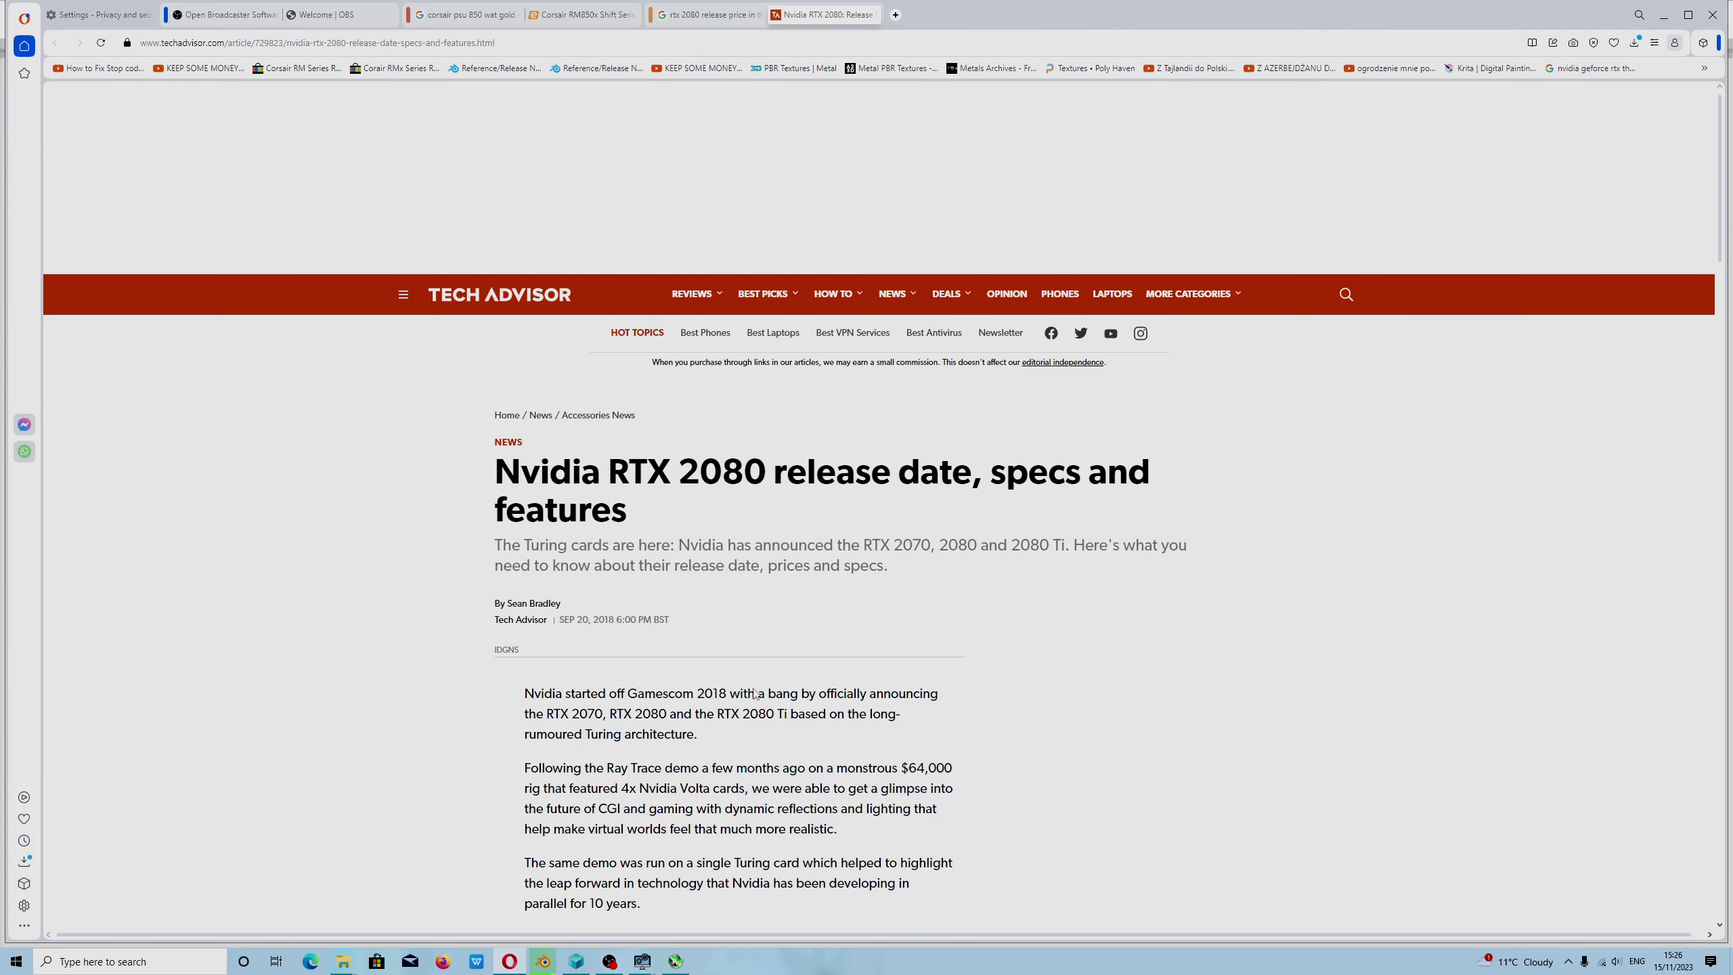
Find the Pricing section listing the Nvidia RTX 2080 at £749, then return to Blender.
scroll(753, 694, down, 3)
scroll(754, 679, down, 3)
scroll(844, 700, down, 2)
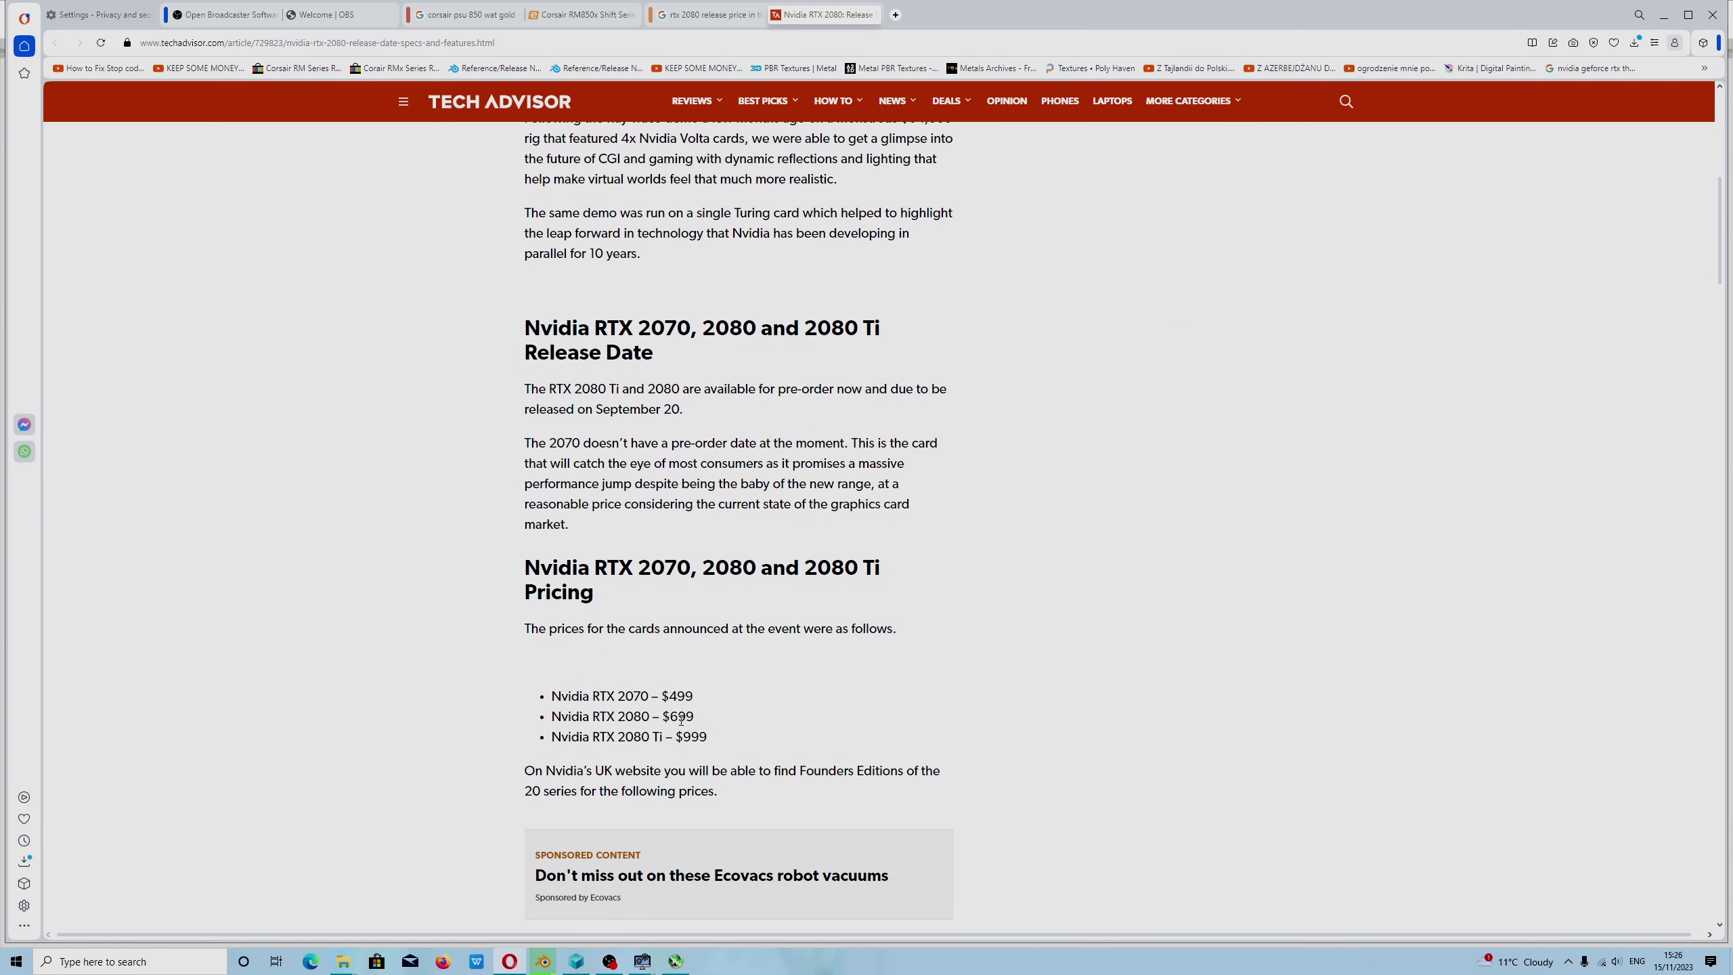
scroll(736, 788, up, 3)
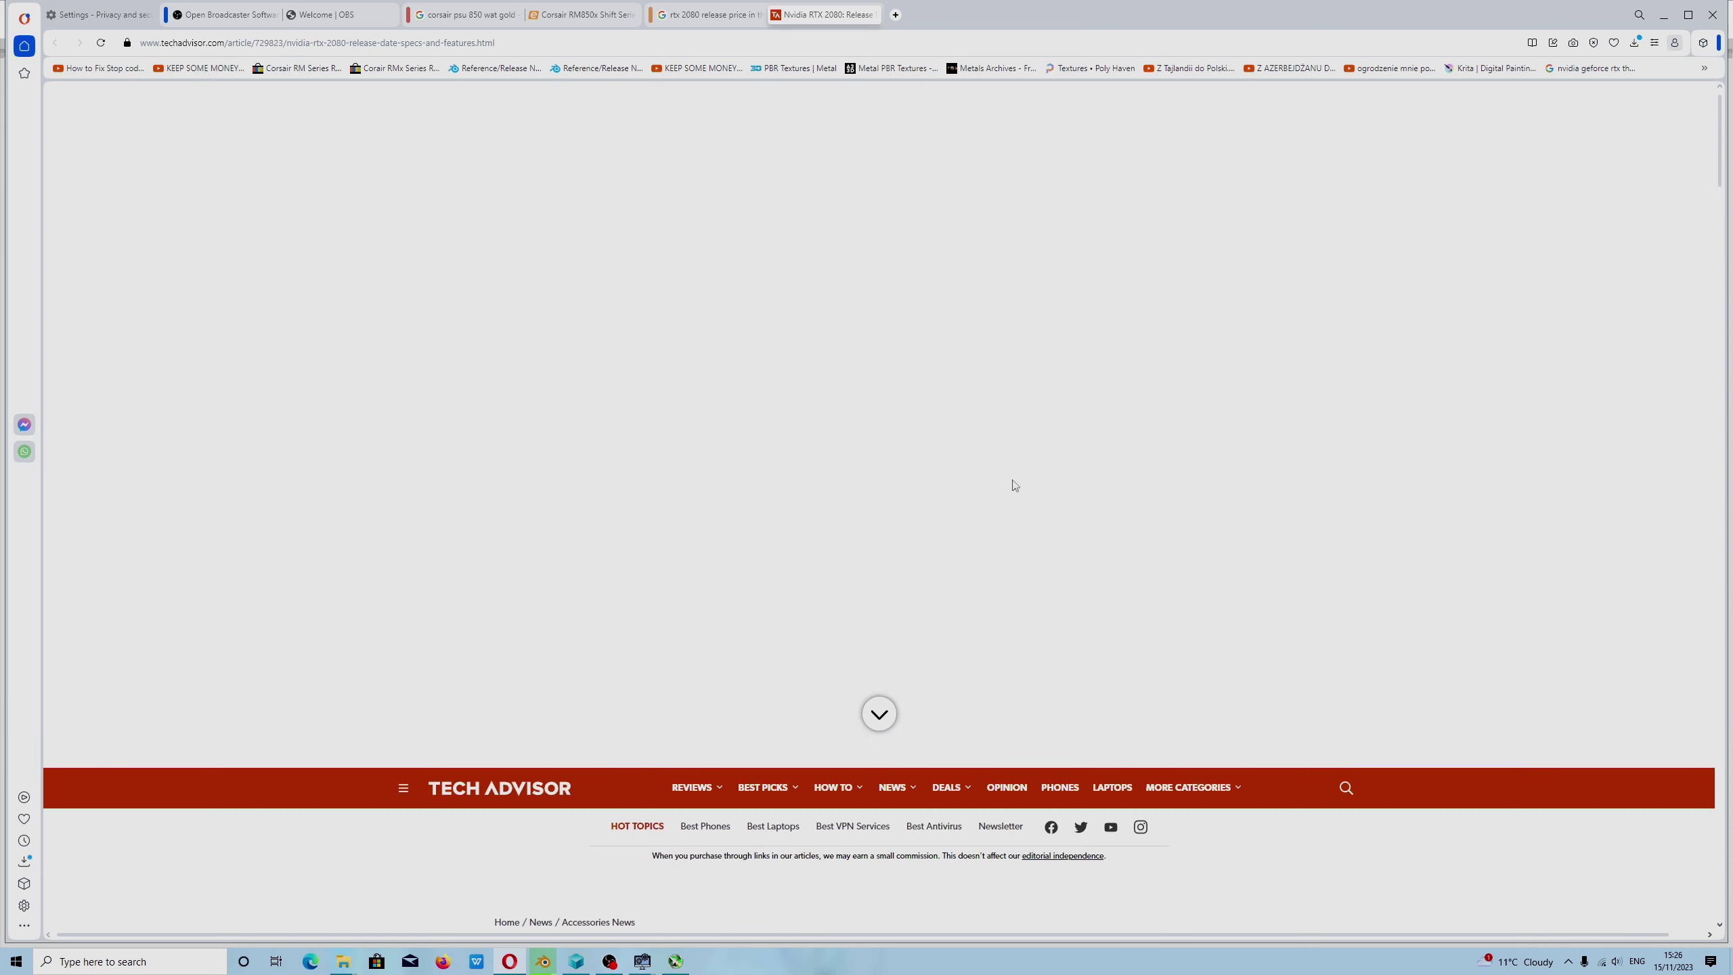
scroll(1019, 483, down, 5)
scroll(1013, 505, down, 5)
scroll(1007, 526, down, 3)
scroll(1000, 544, down, 3)
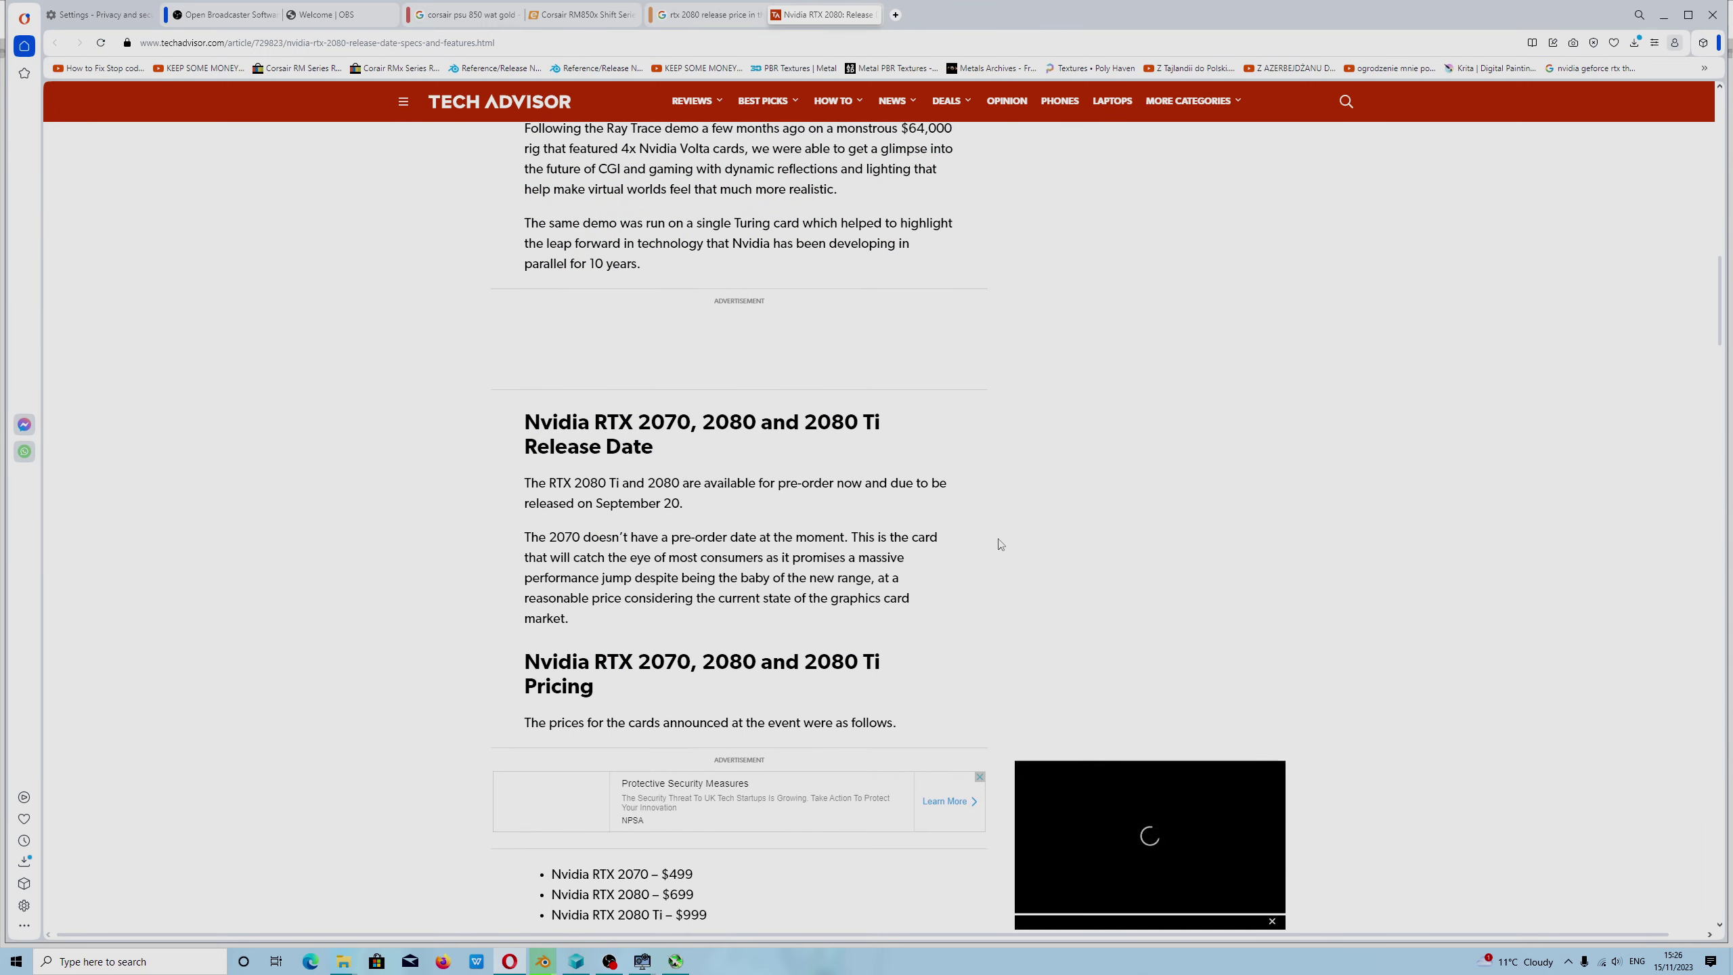
scroll(1002, 546, down, 3)
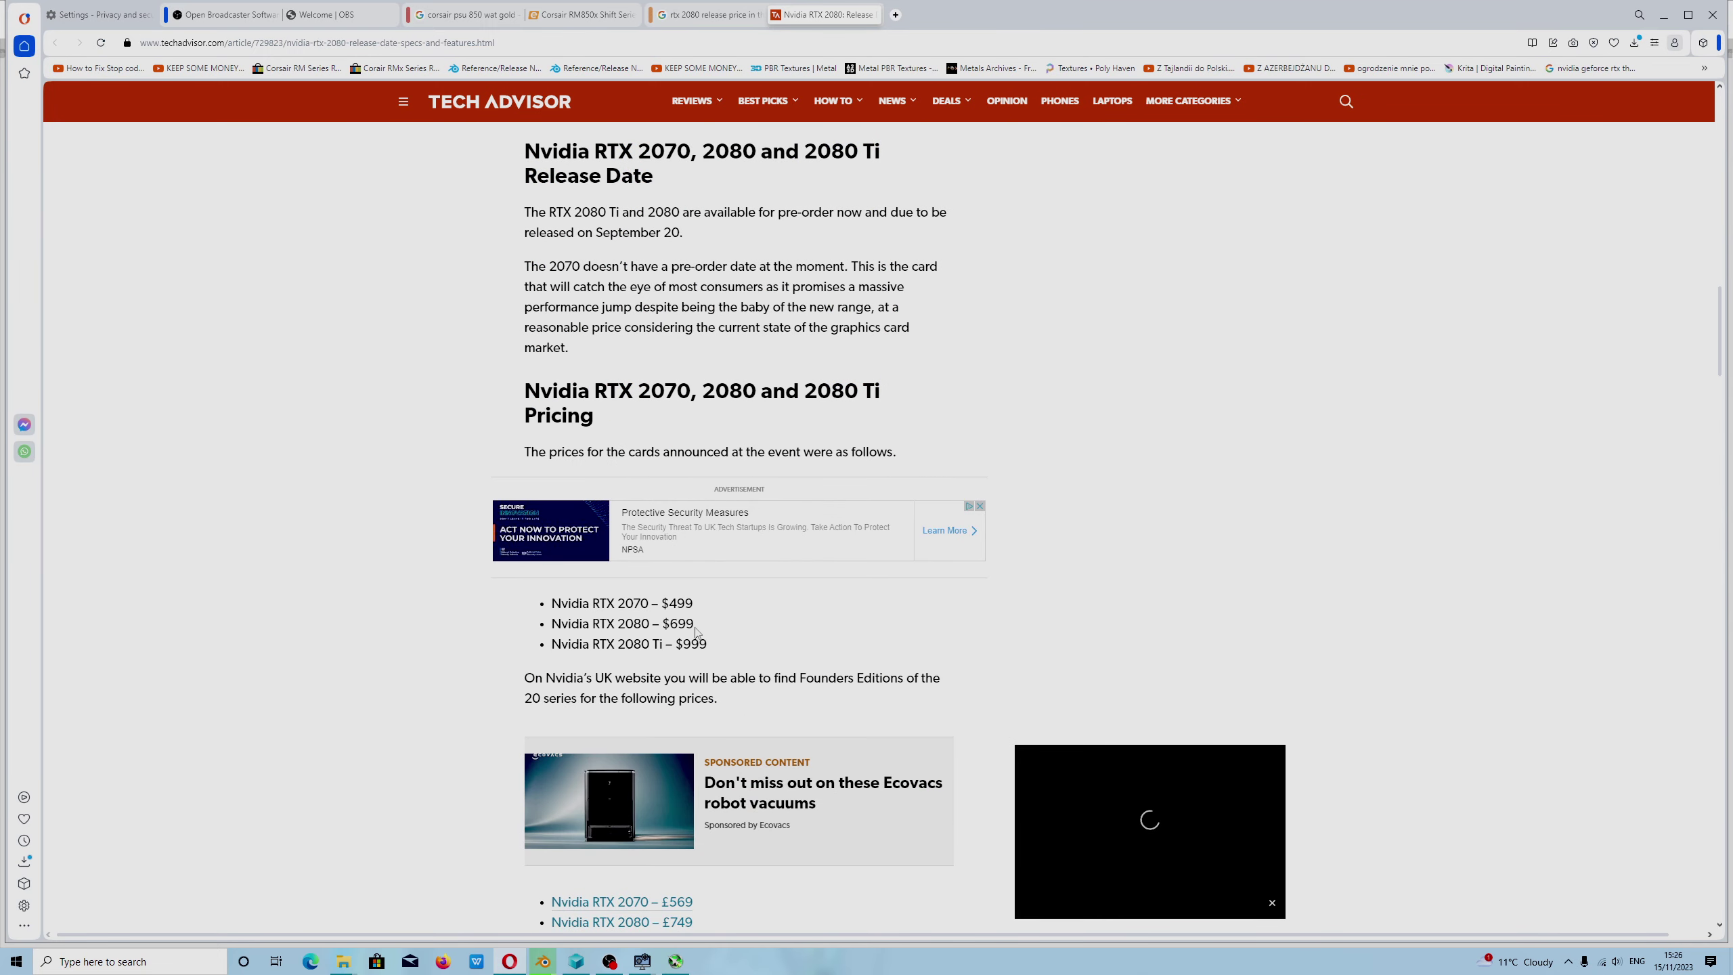
scroll(698, 634, down, 3)
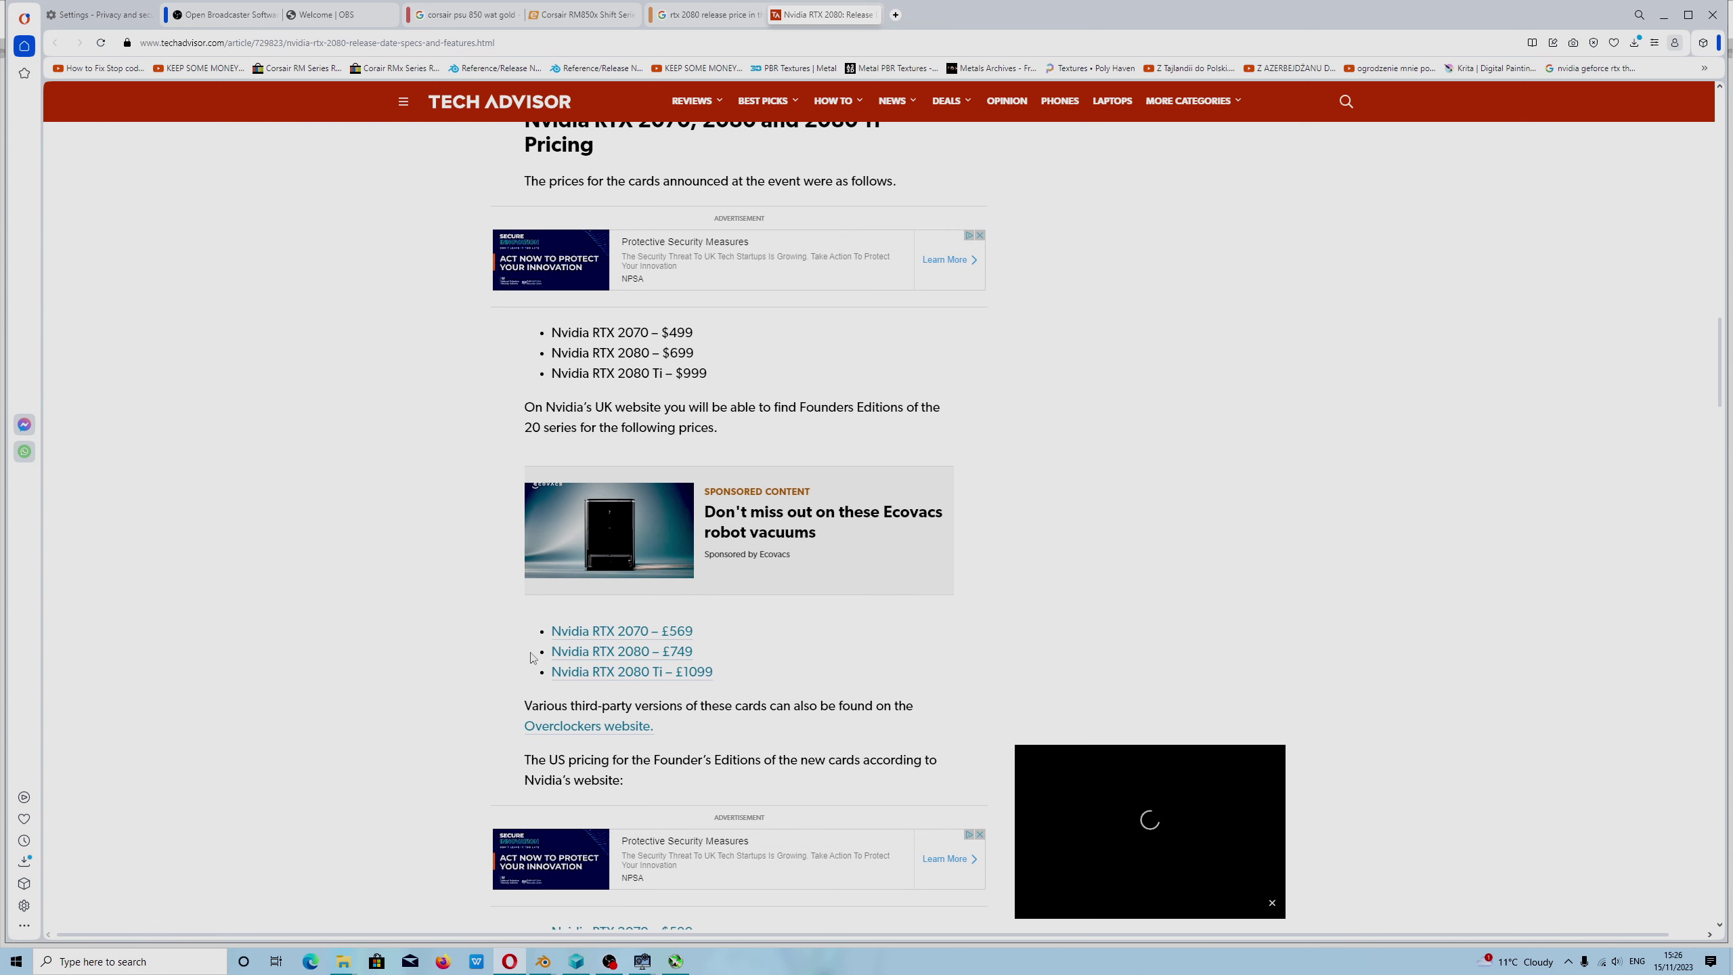
drag(545, 653, 676, 663)
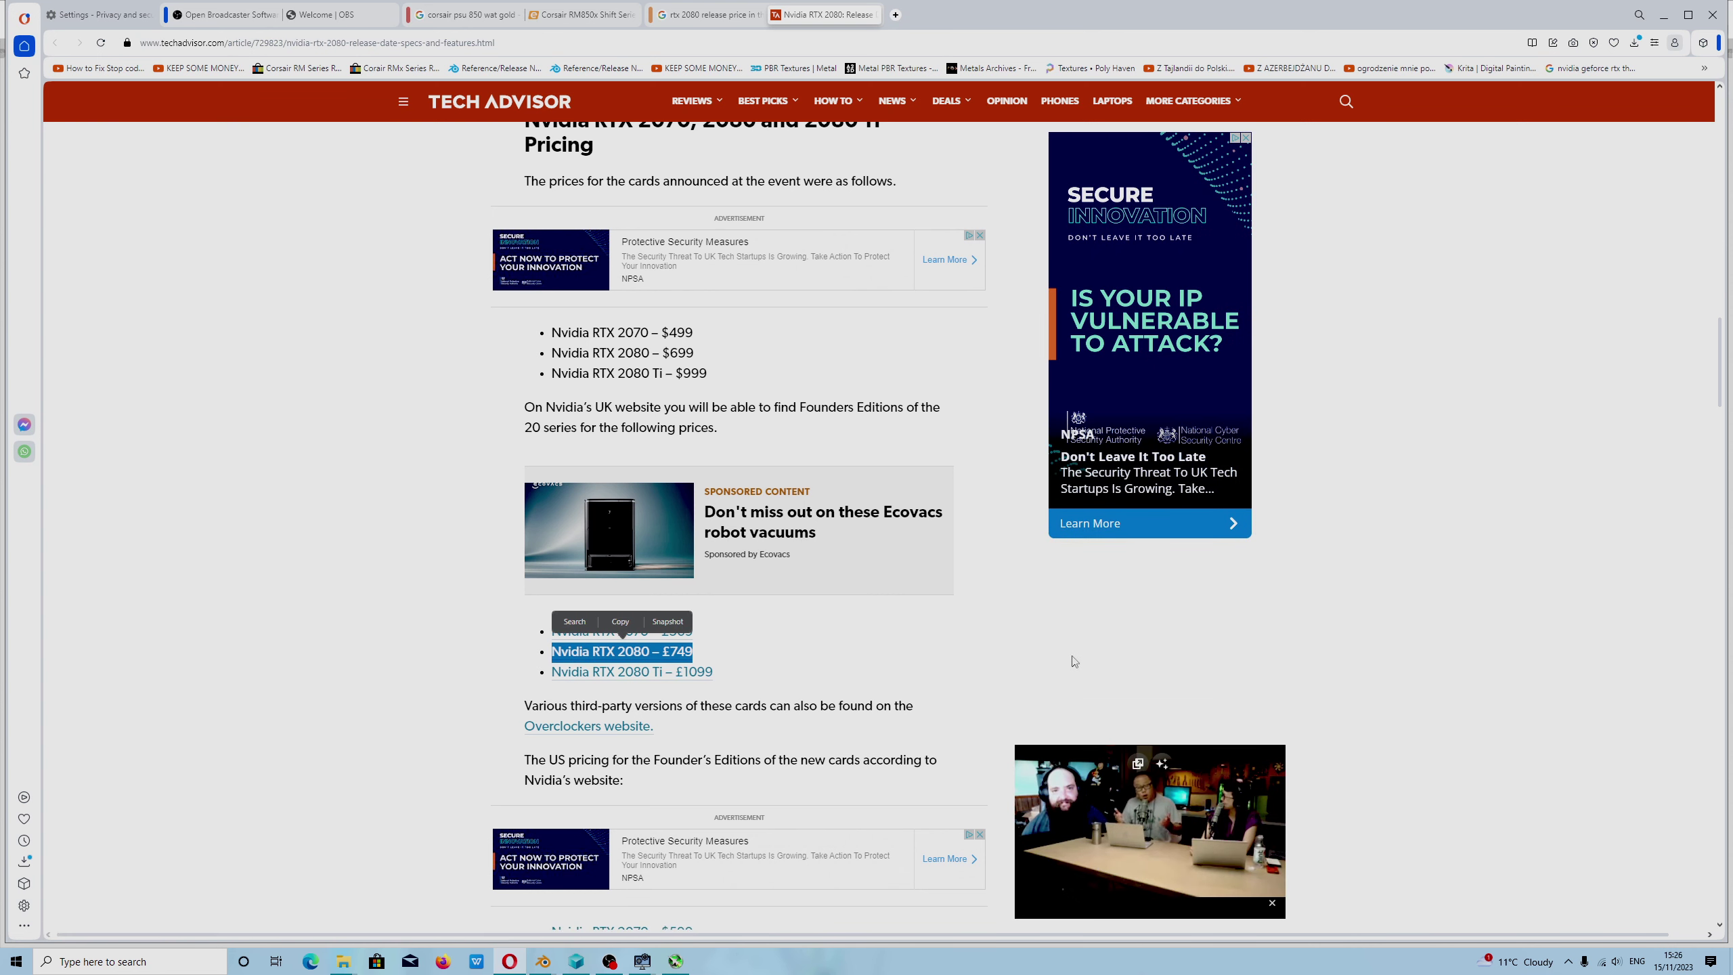
click(672, 660)
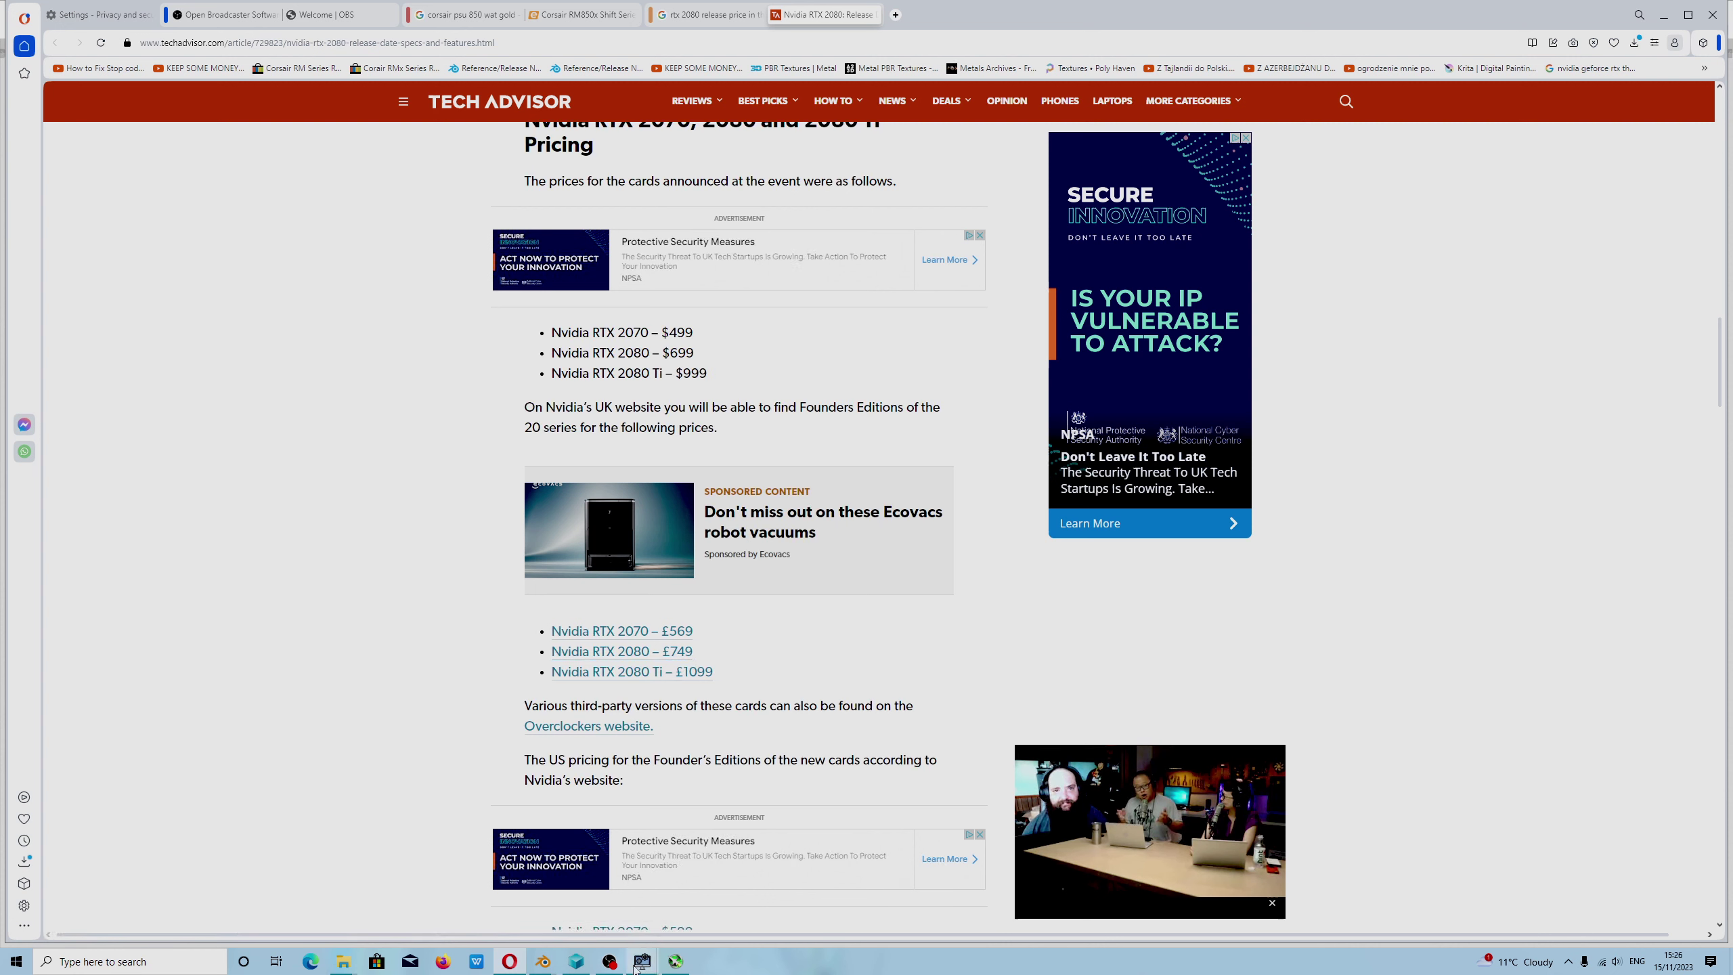
mouse_move(543, 962)
click(587, 888)
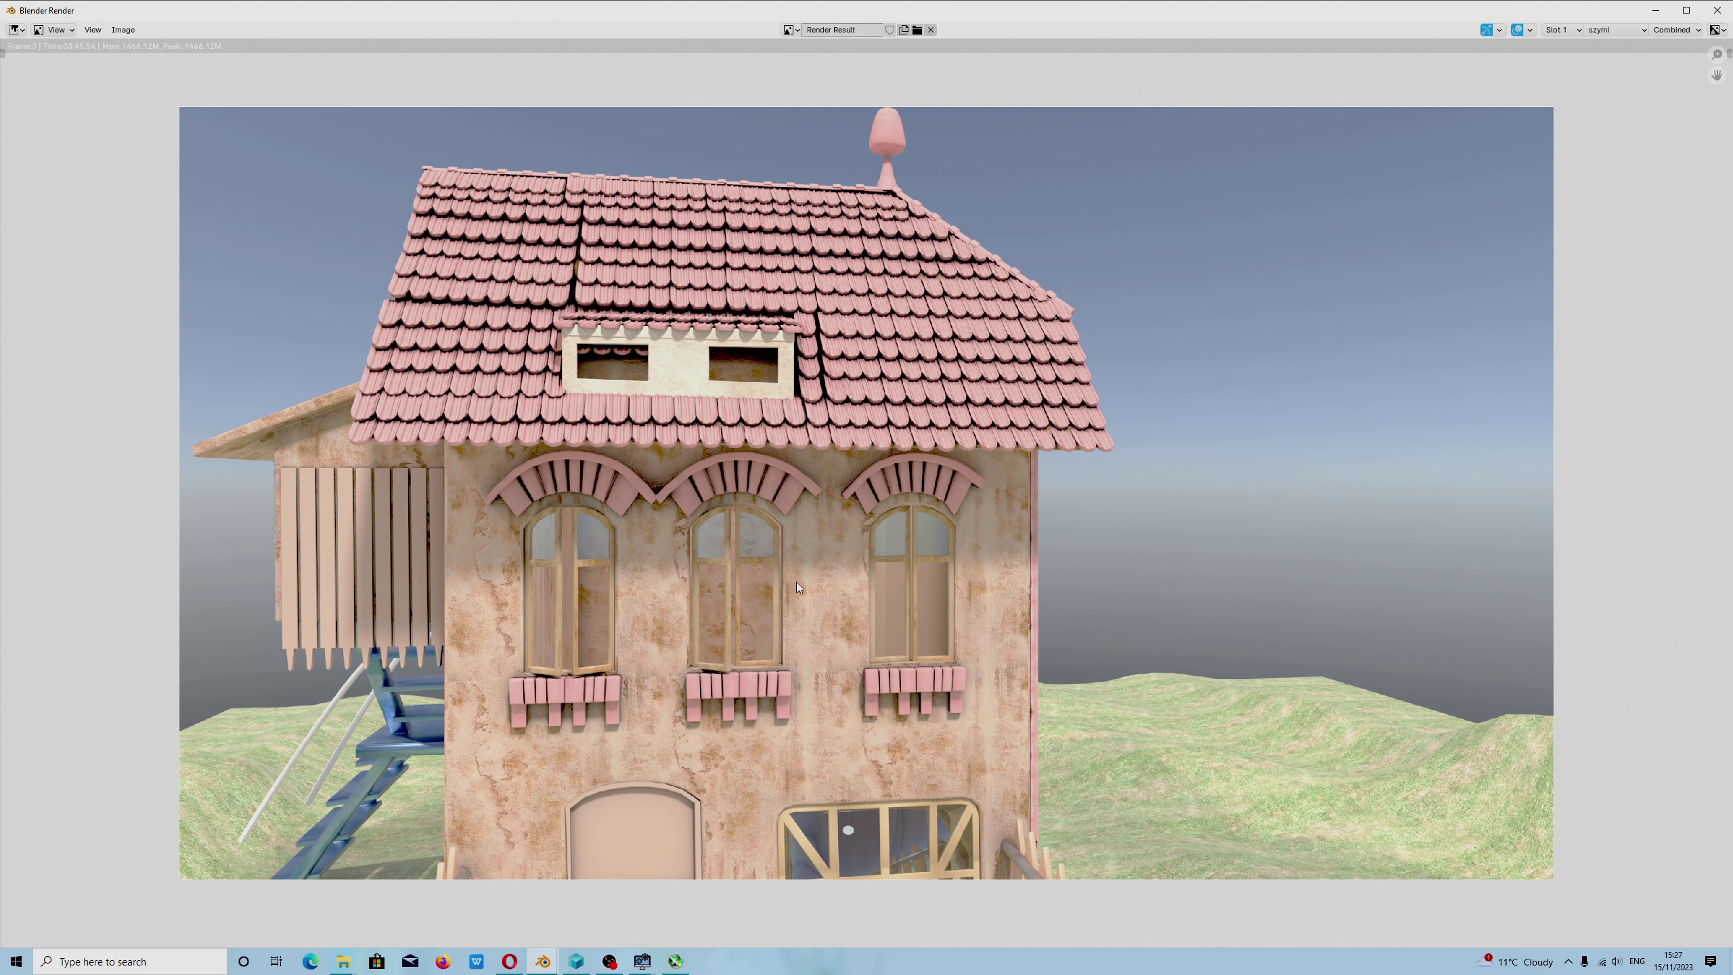
Show MSI Afterburner's readings (1515 MHz core, 6800 MHz memory, 35 °C), then bring OBS Studio forward.
click(676, 960)
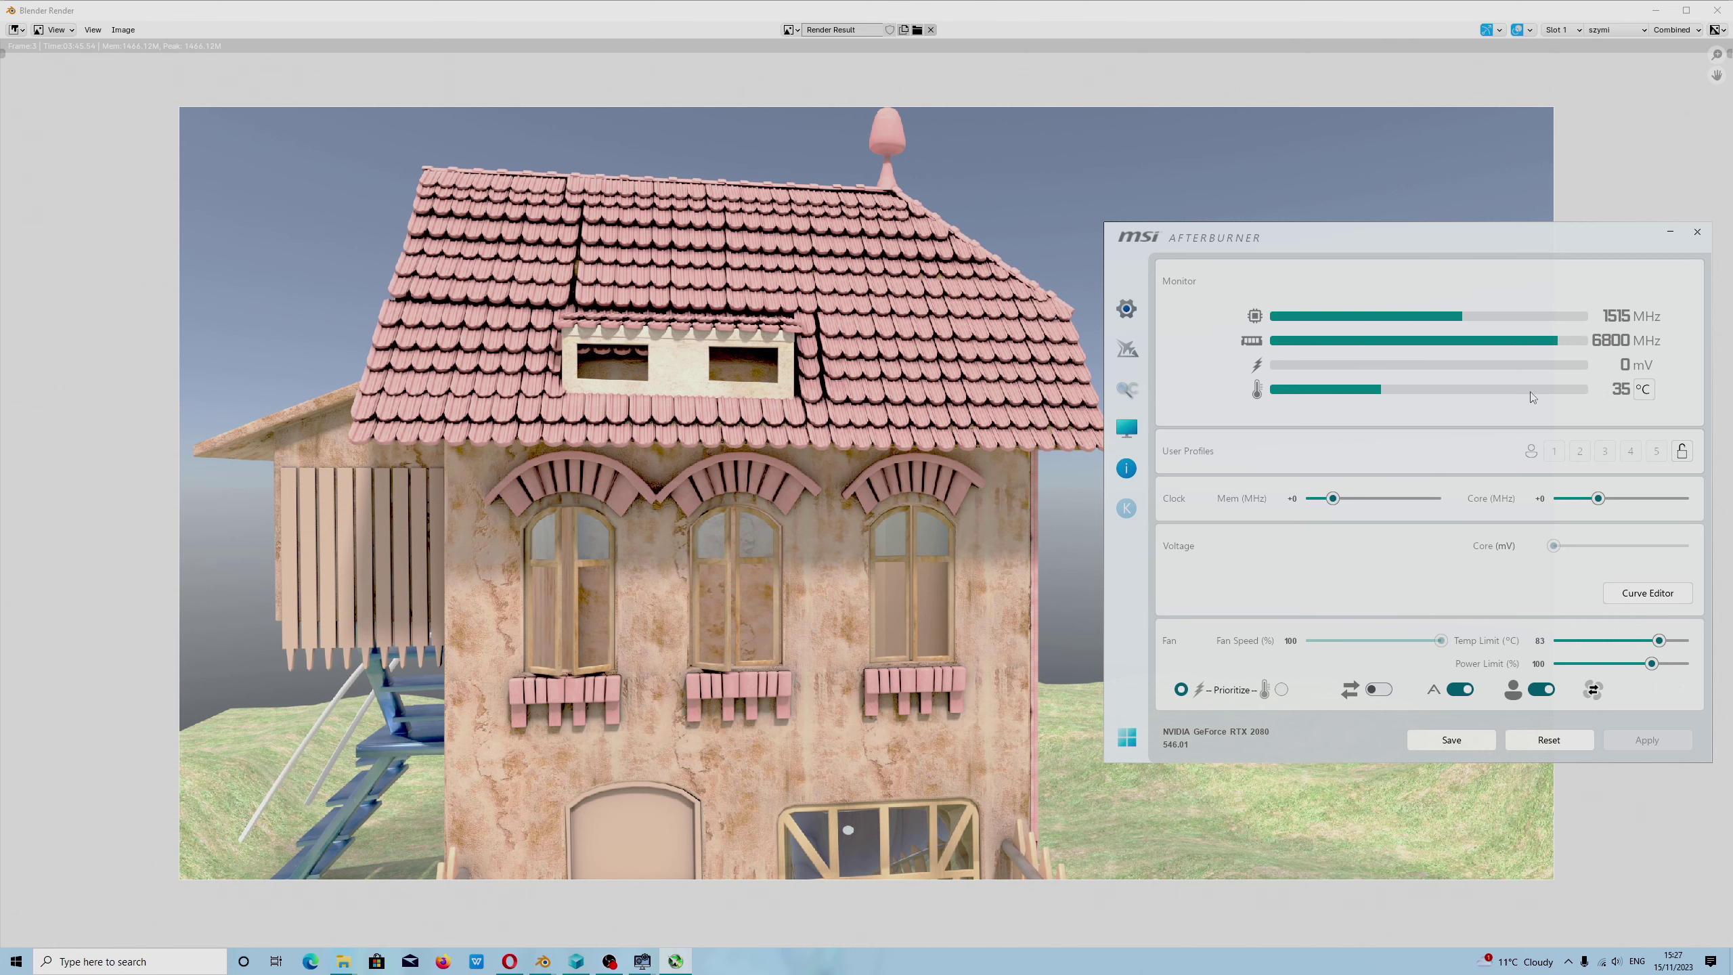
click(607, 959)
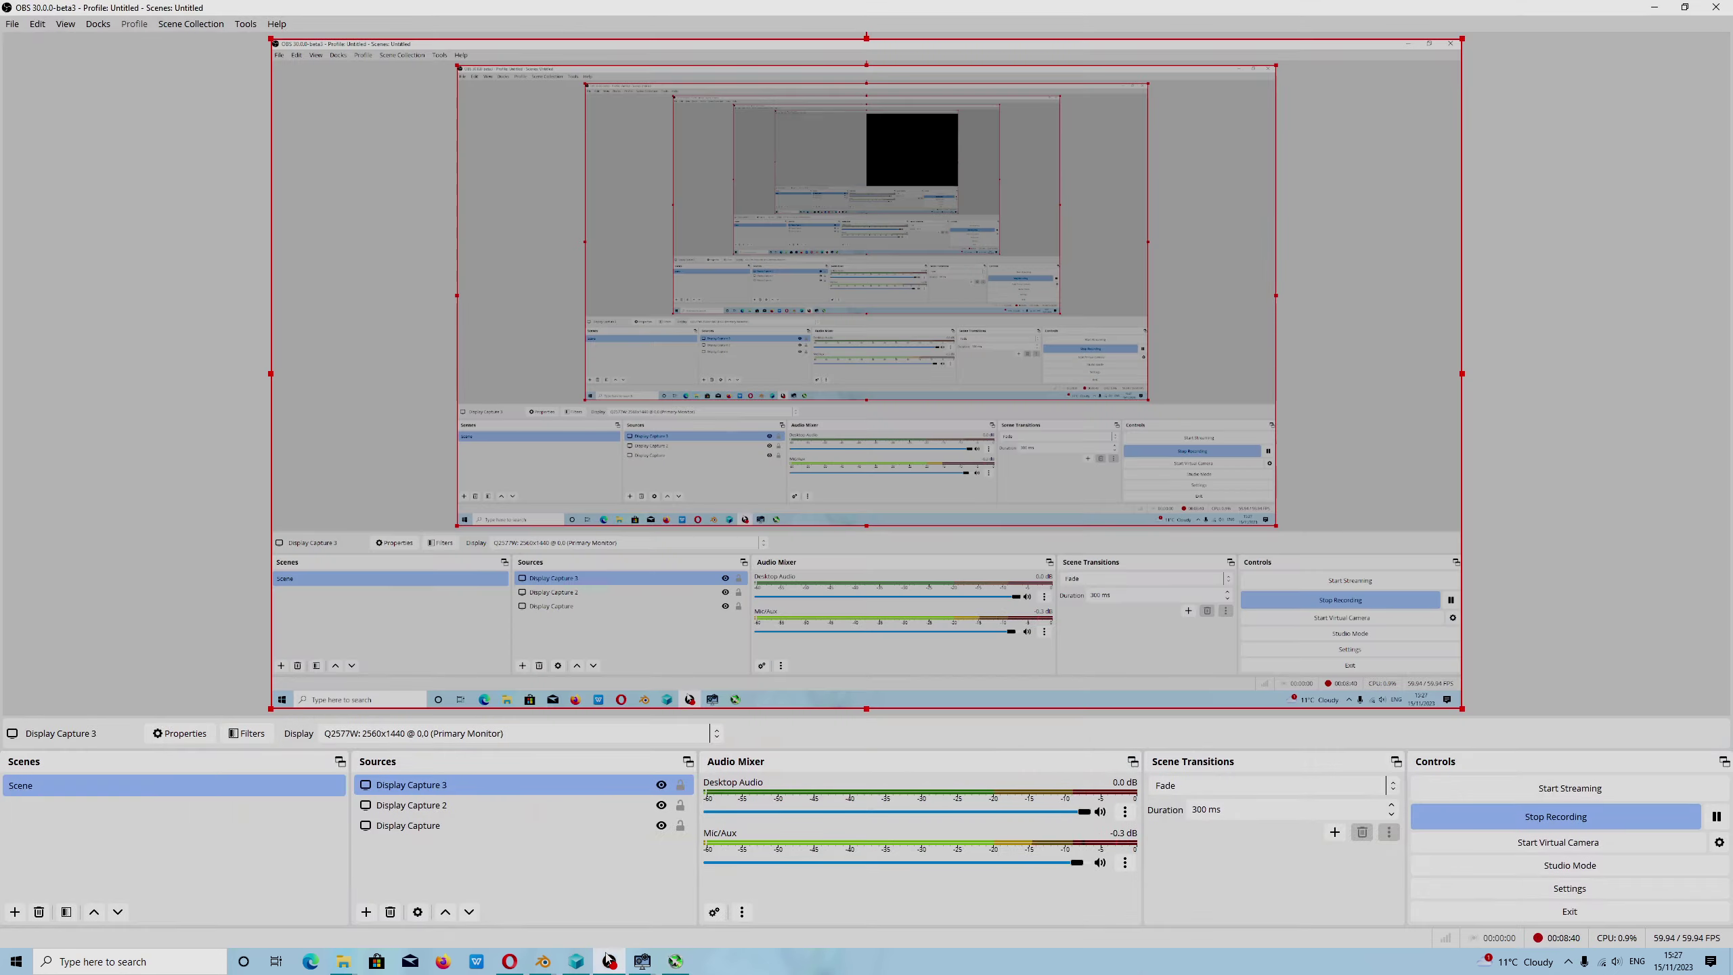
click(607, 959)
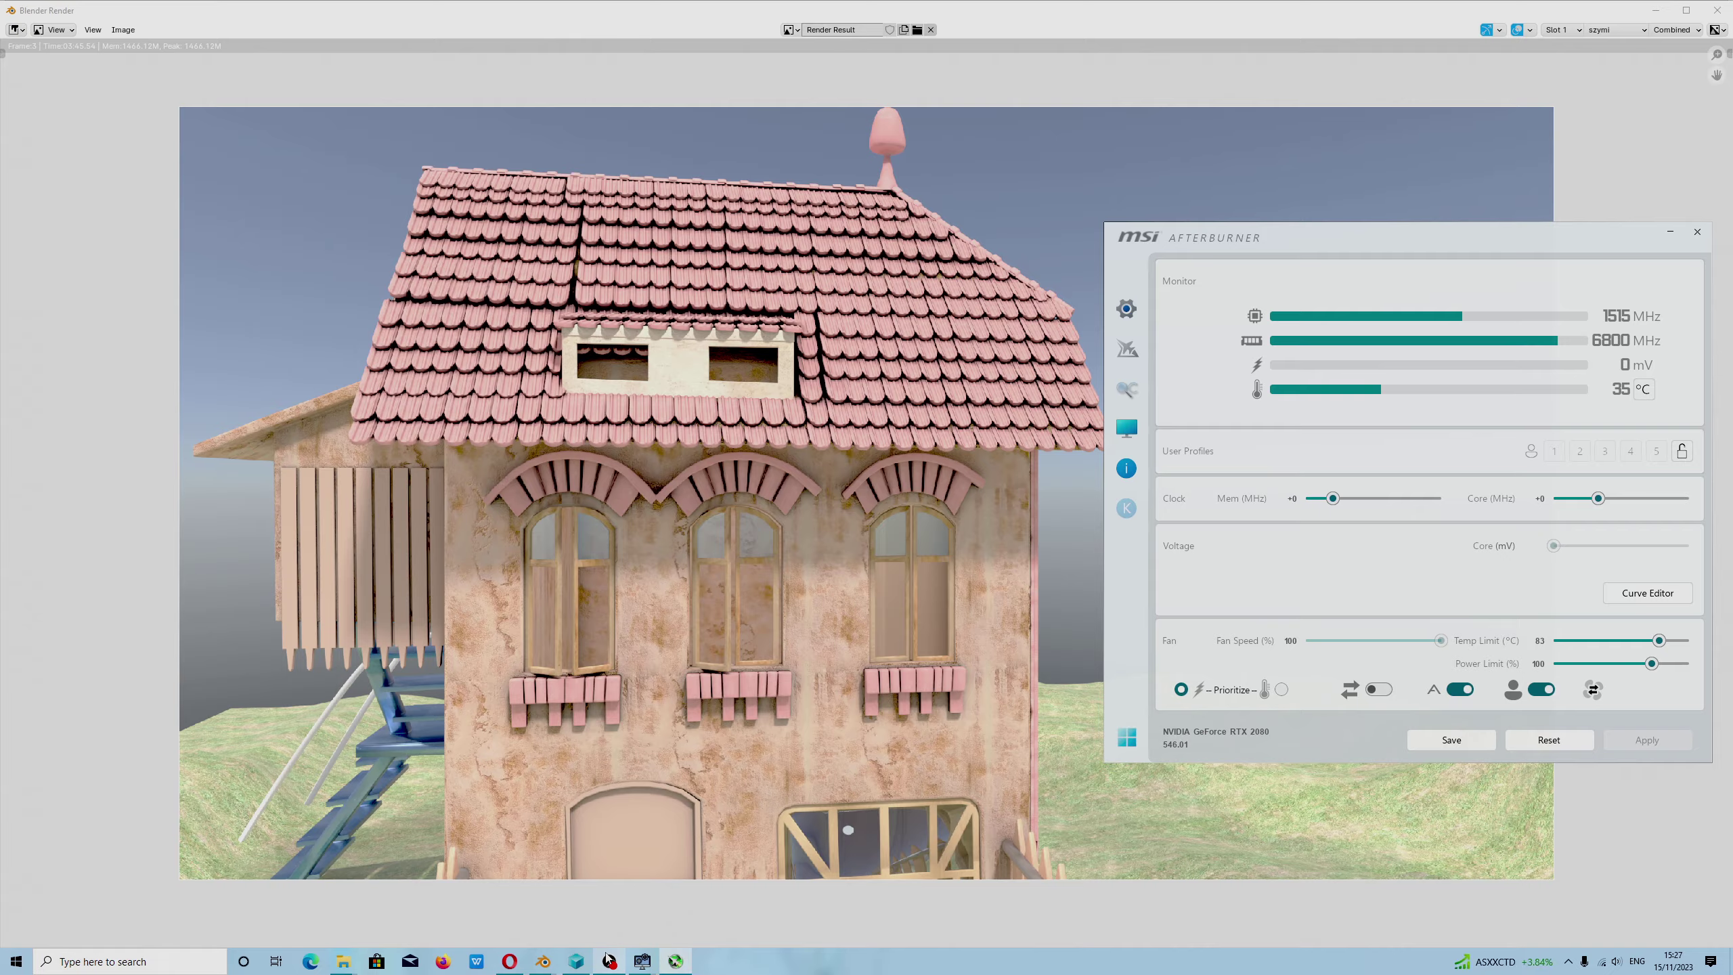
click(607, 959)
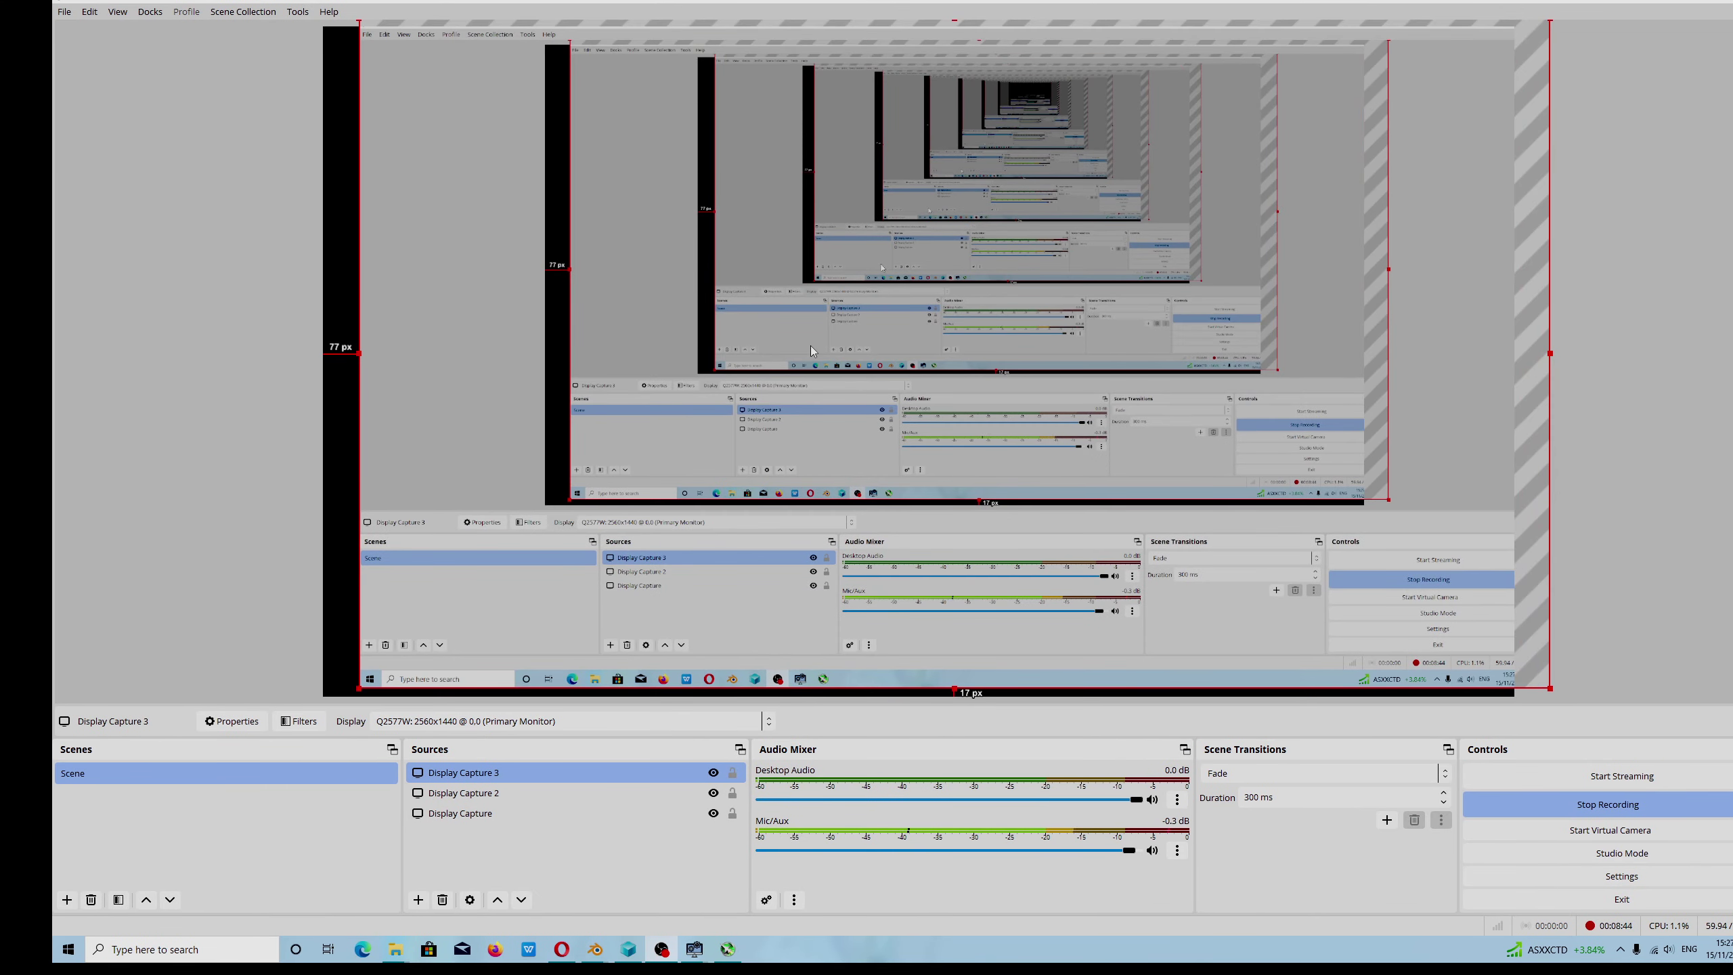